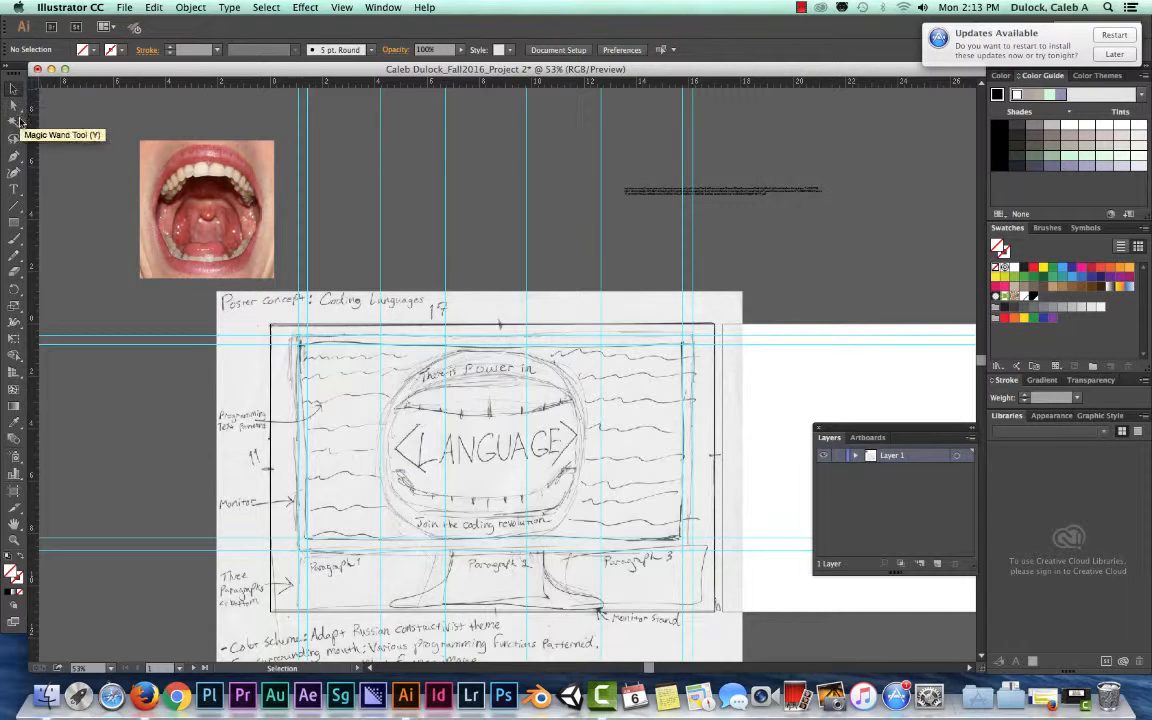
Draw a rectangle about 17.83 by 11.54 in around the whole poster artboard, slightly beyond its edges
click(12, 223)
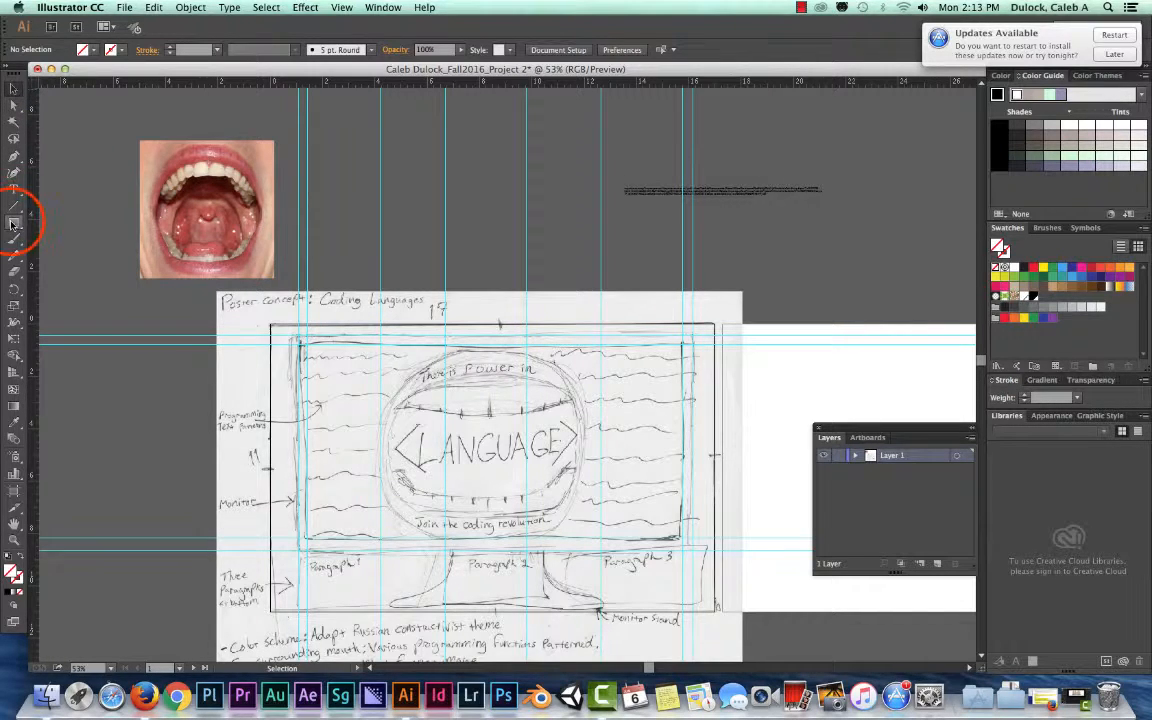
click(12, 223)
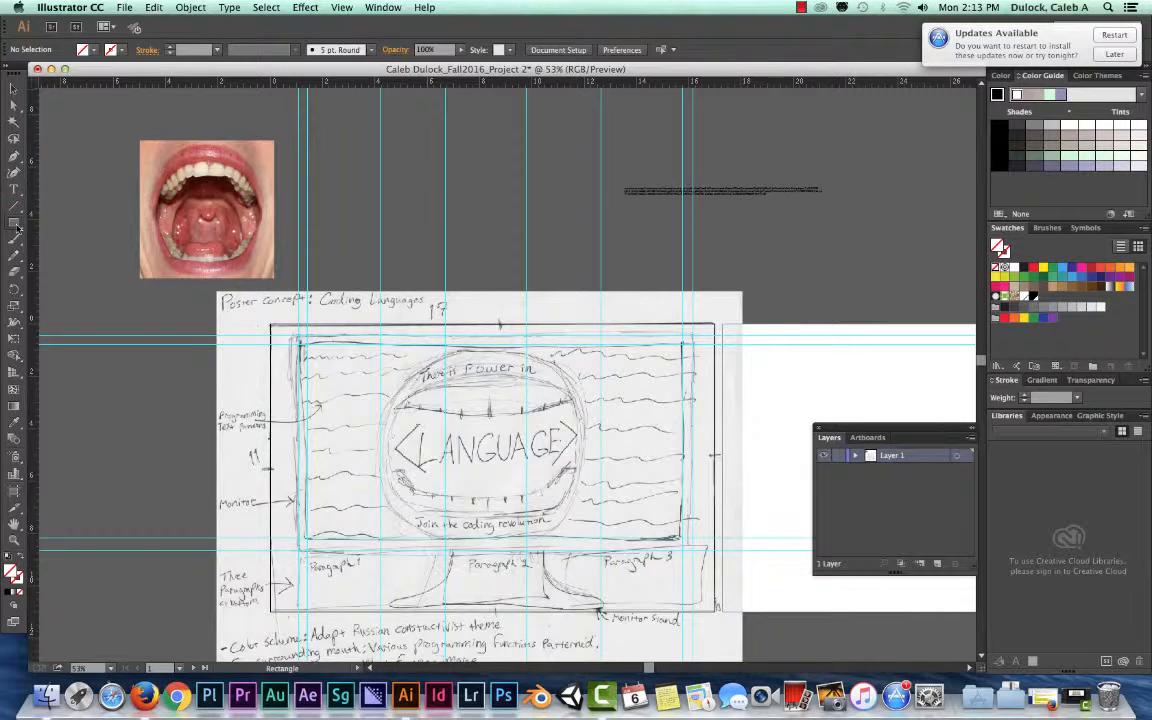
click(14, 225)
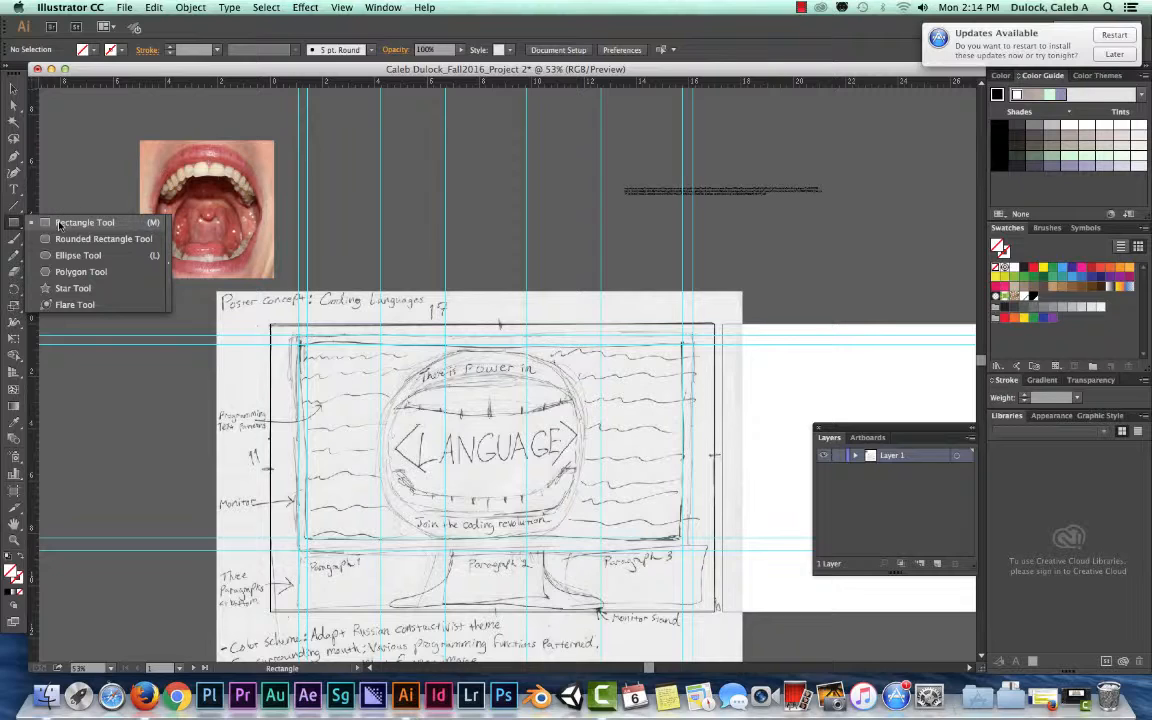
click(61, 222)
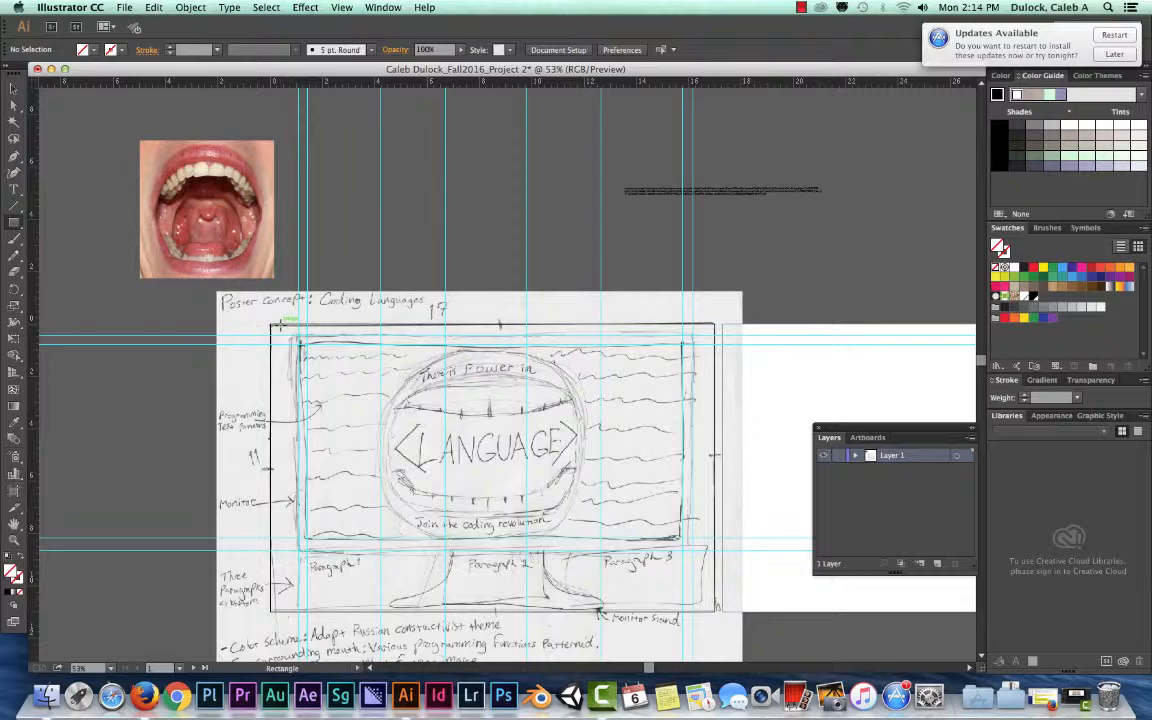
click(255, 317)
mouse_move(255, 317)
mouse_down()
mouse_move(678, 578)
mouse_move(724, 620)
mouse_up()
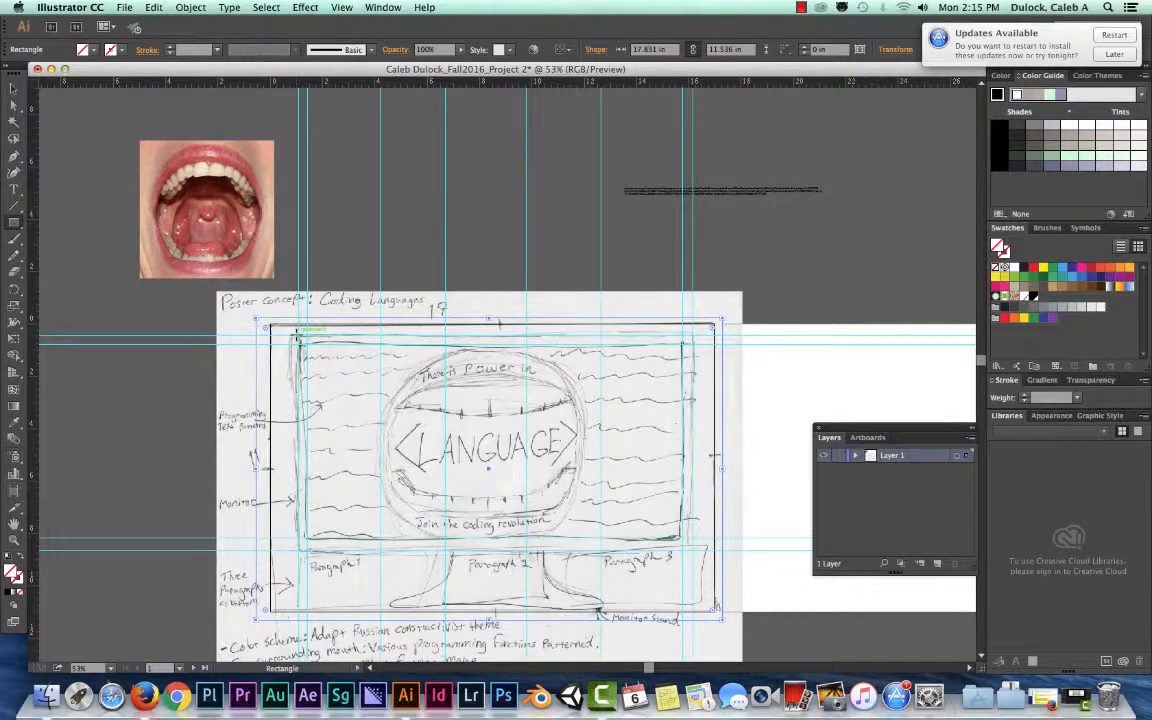
Dock the floating Layers and Artboards panels with the Libraries panel group and expand Layer 1
click(847, 428)
drag(847, 430, 1008, 421)
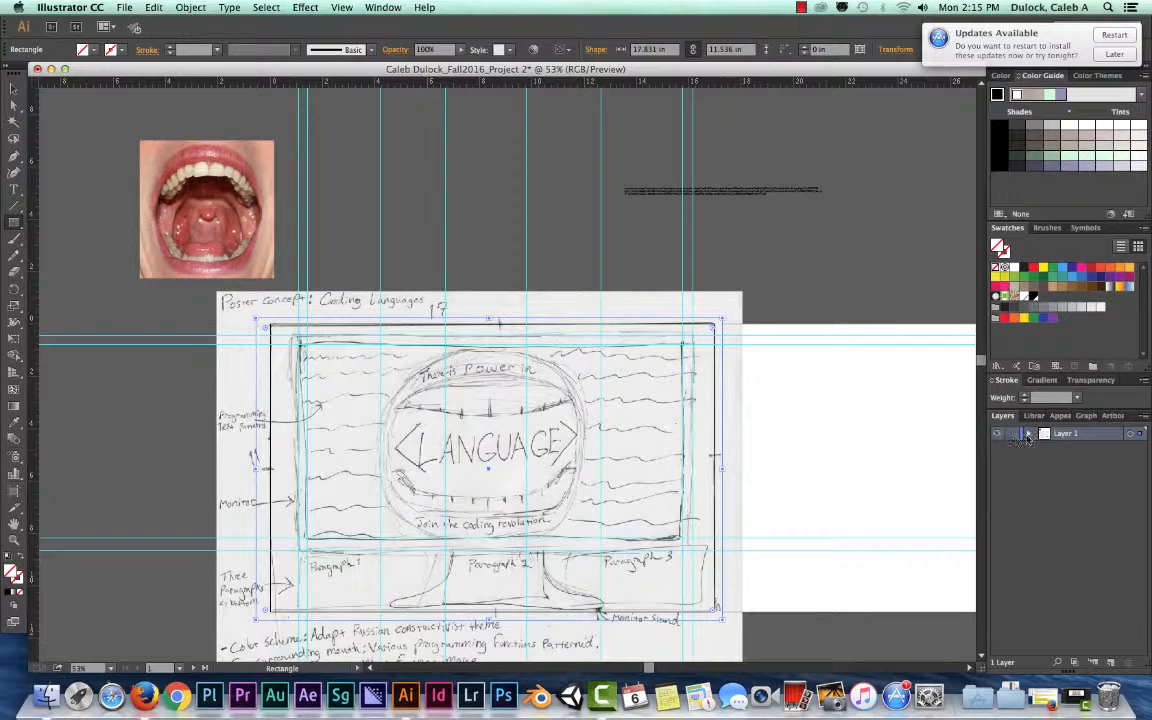
click(1029, 436)
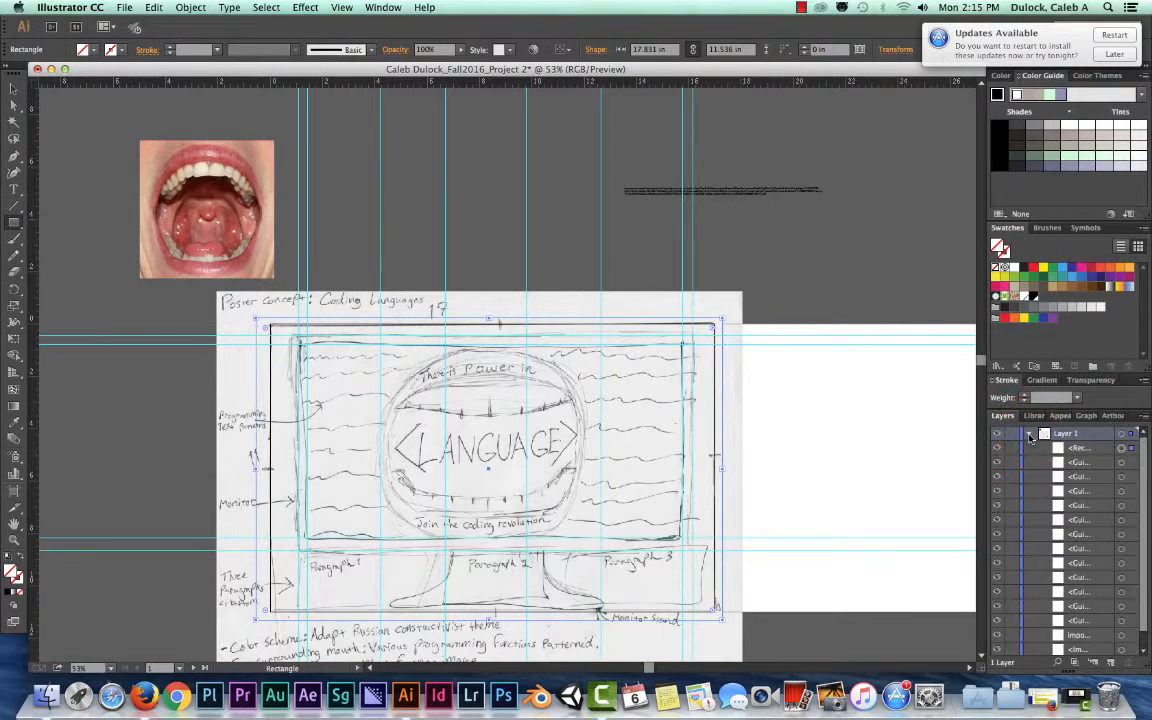
Look through the rectangle, guides and other objects listed inside Layer 1
click(1144, 440)
mouse_move(1144, 446)
mouse_down()
mouse_move(1148, 541)
mouse_move(1144, 447)
mouse_up()
scroll(1132, 448, down, 1)
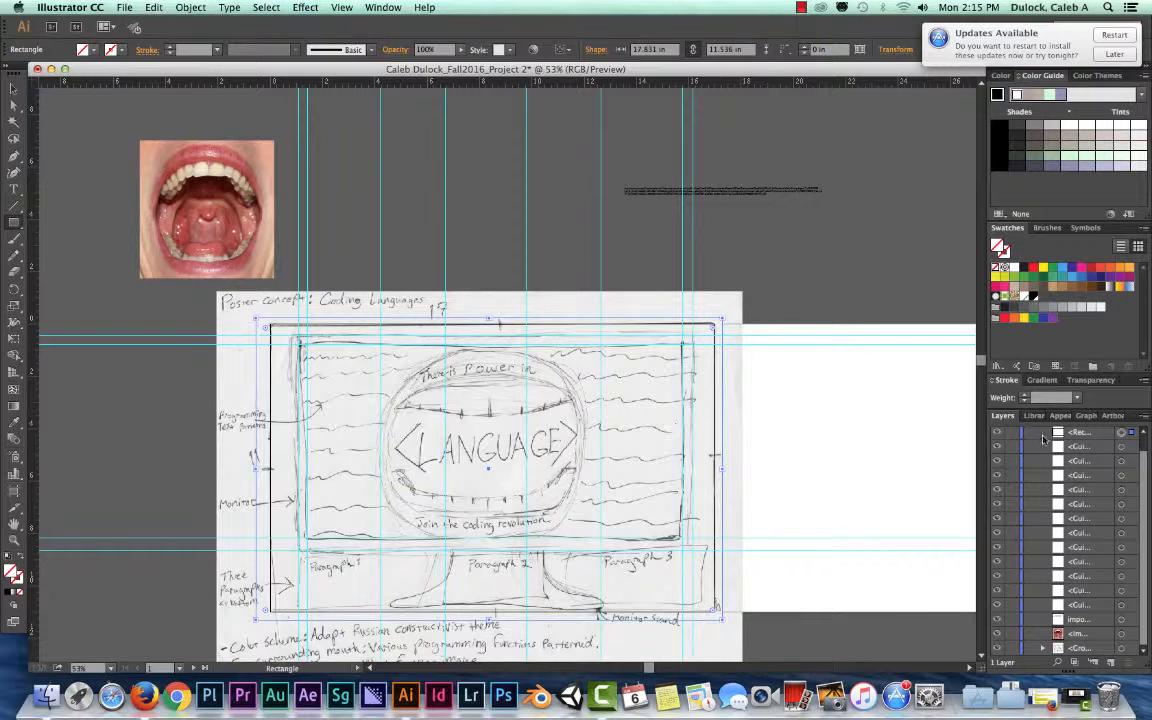
click(1146, 441)
click(1146, 441)
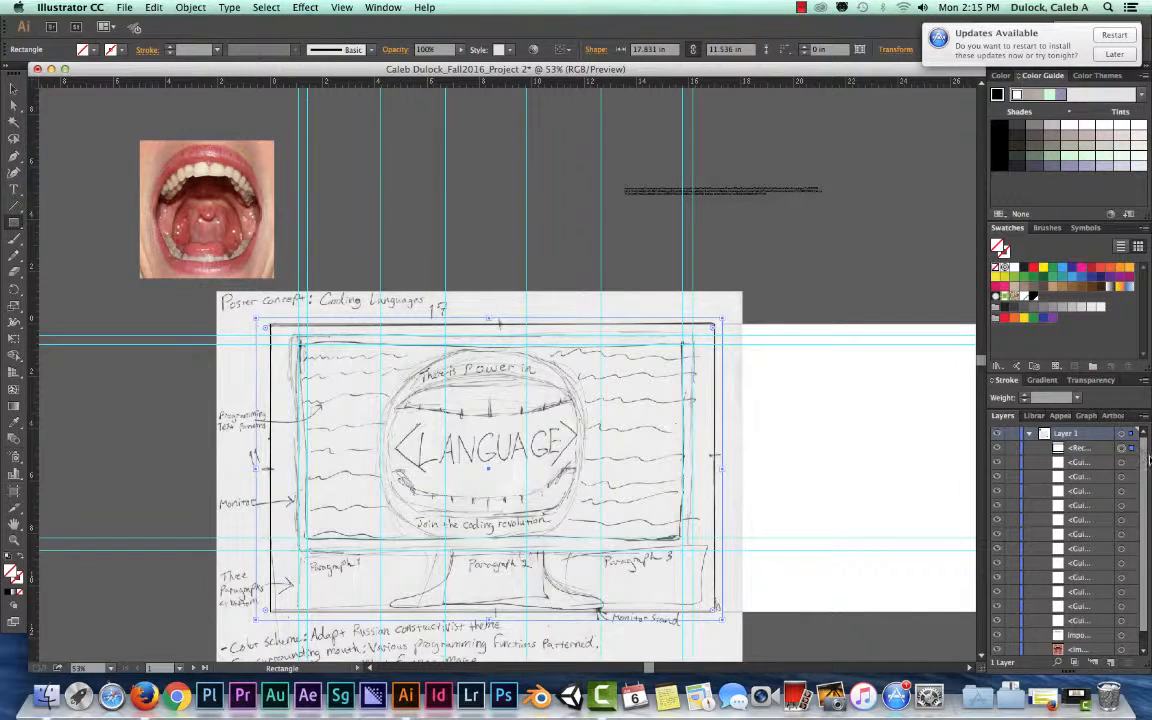
click(1031, 436)
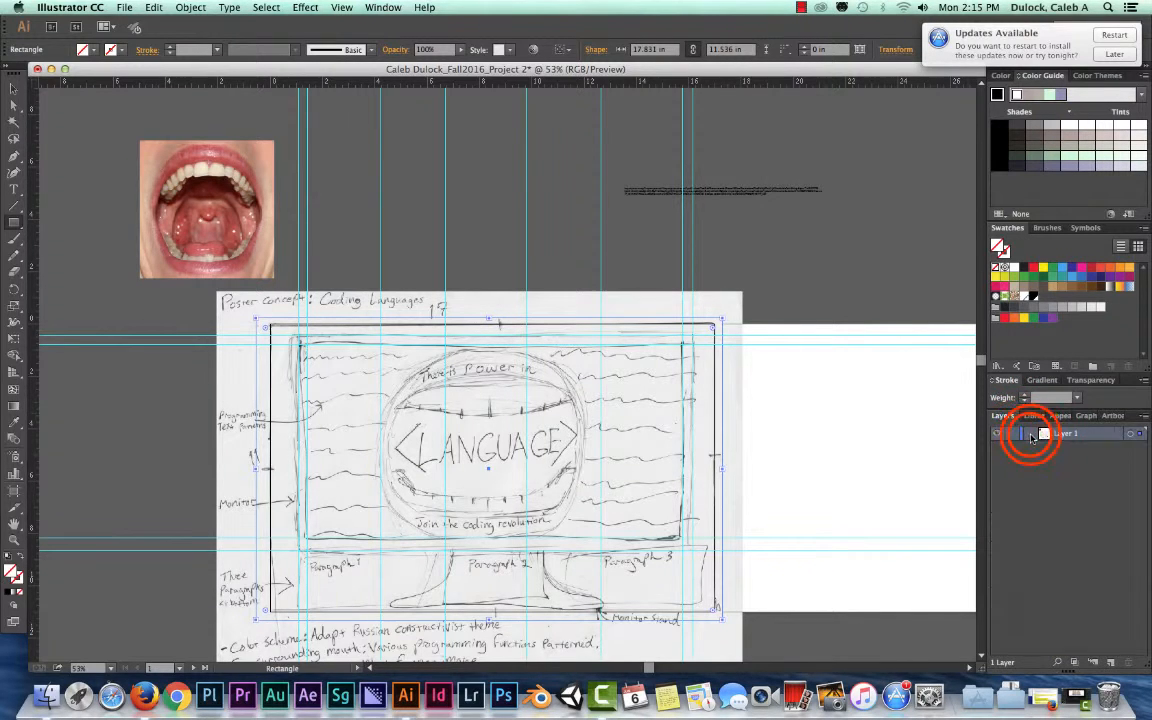
click(1030, 435)
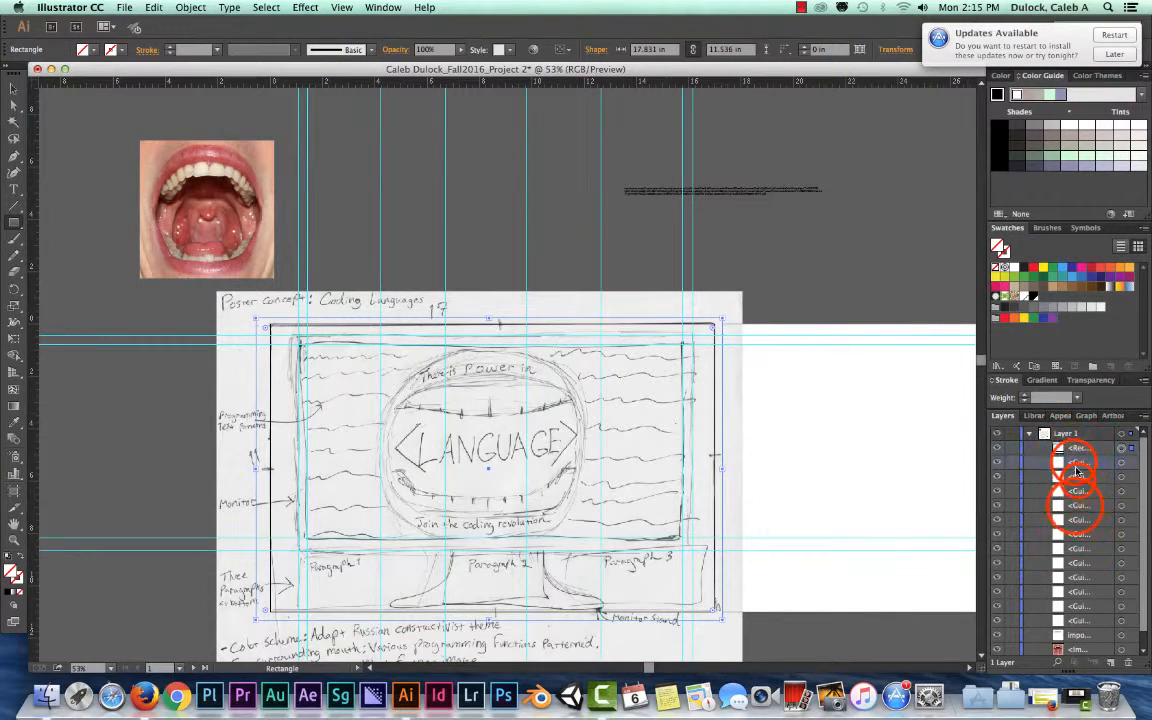
click(1082, 471)
click(1083, 534)
click(1075, 452)
click(1080, 536)
click(1074, 441)
click(1071, 438)
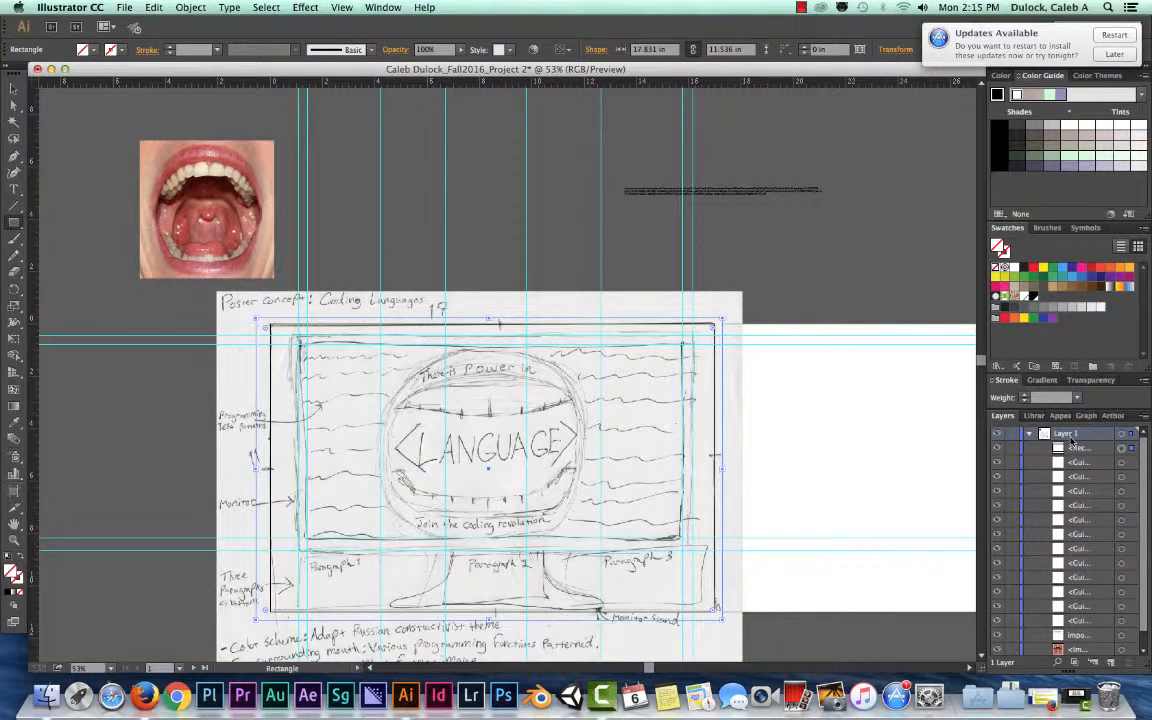
click(1063, 437)
click(1067, 447)
click(1072, 463)
click(1074, 491)
click(1083, 546)
click(1089, 608)
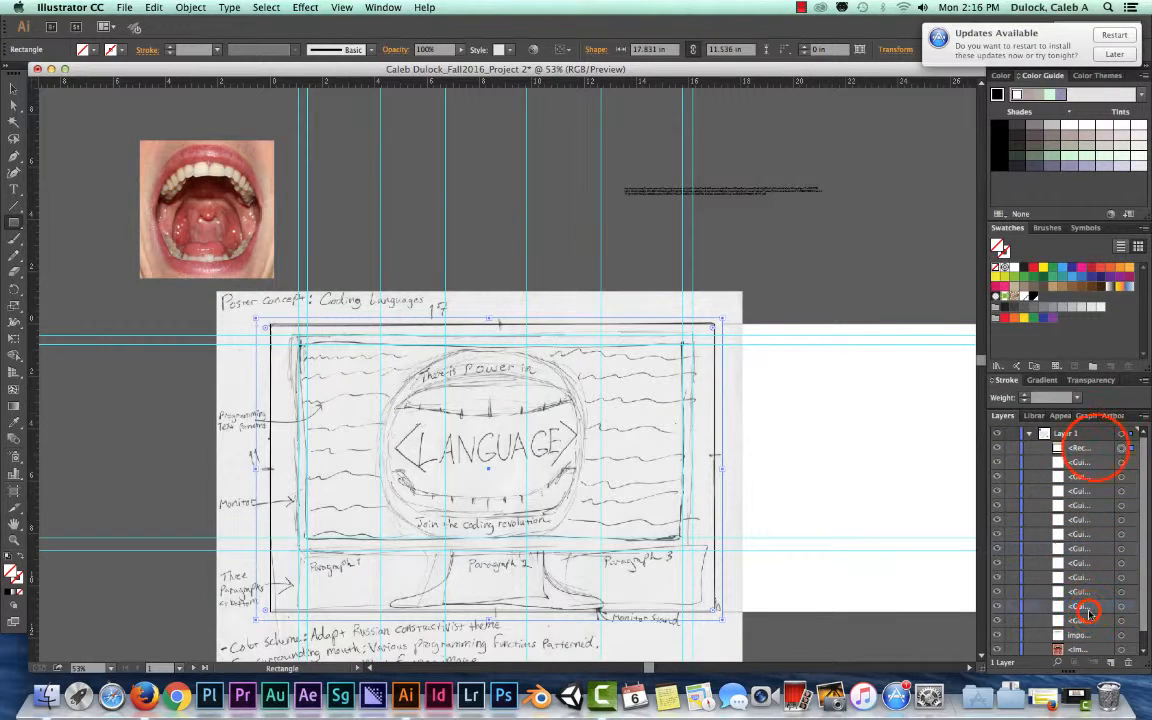
click(1096, 450)
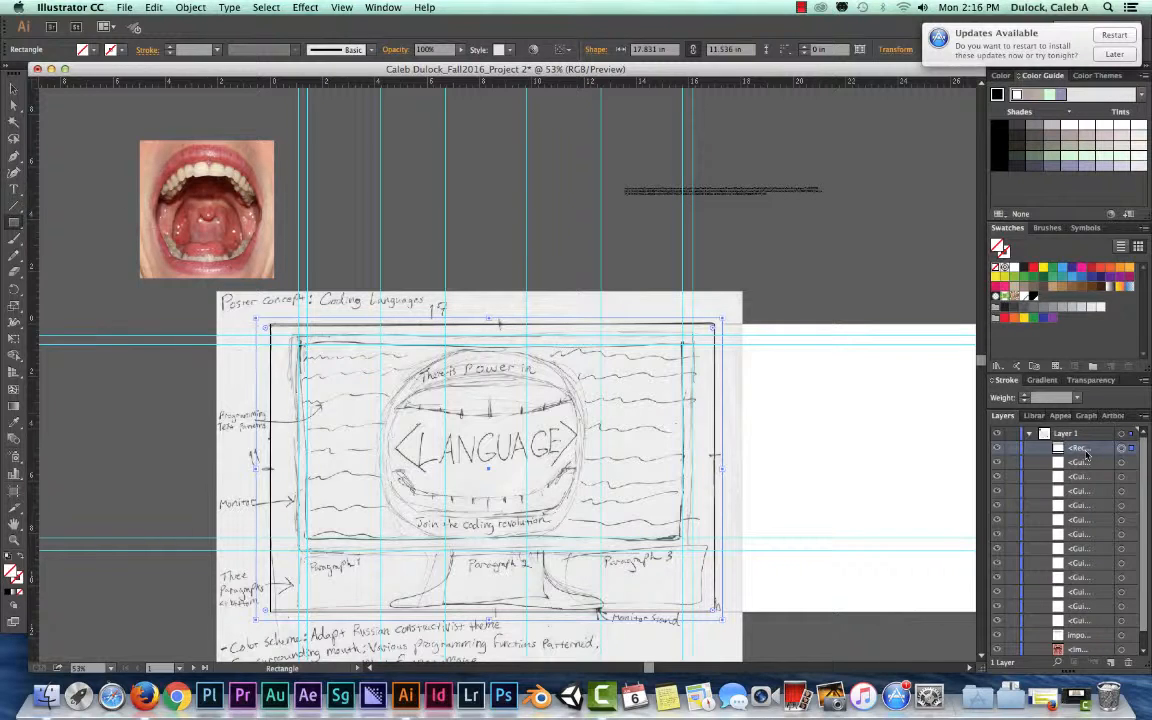
Widen the docked panels so layer names are readable and rename the large rectangle as Background
double_click(1083, 448)
drag(985, 450, 913, 460)
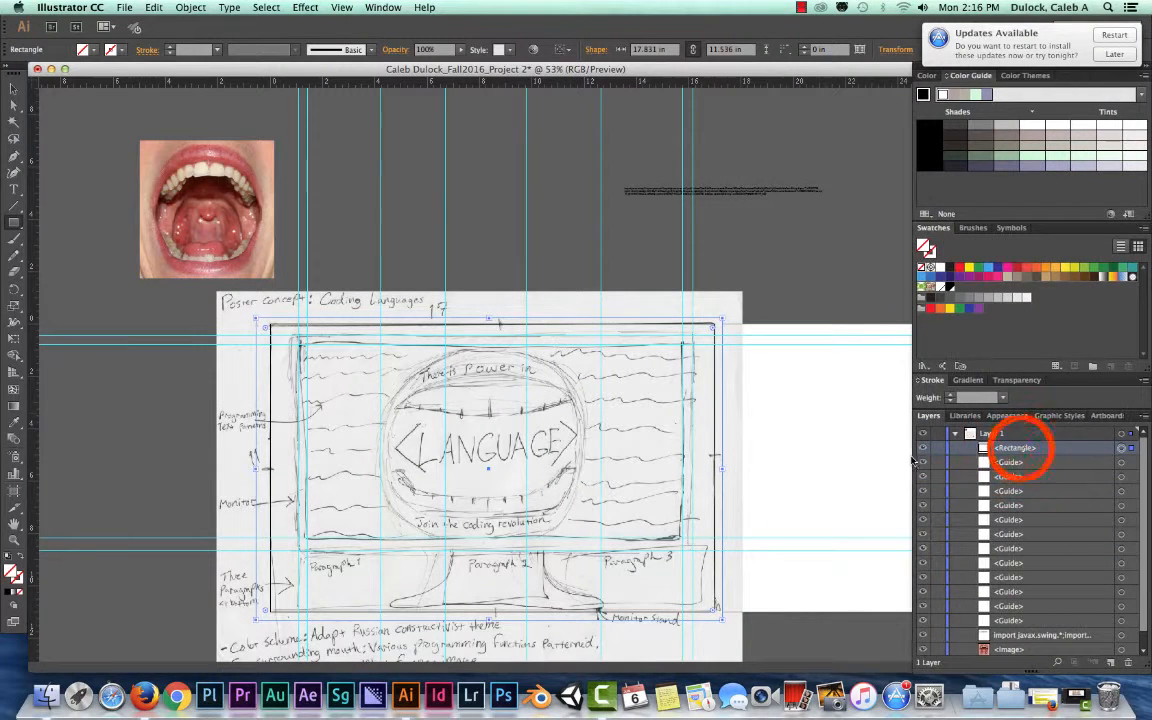
double_click(1016, 448)
text(B)
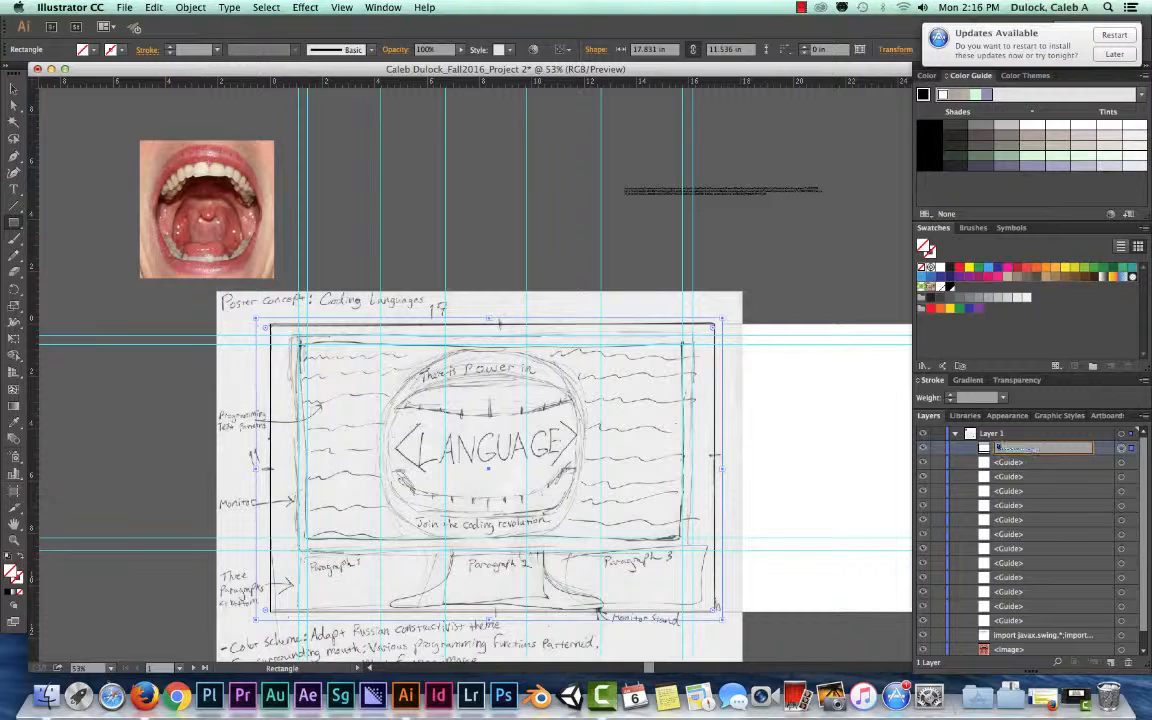
text(ackground)
key(Return)
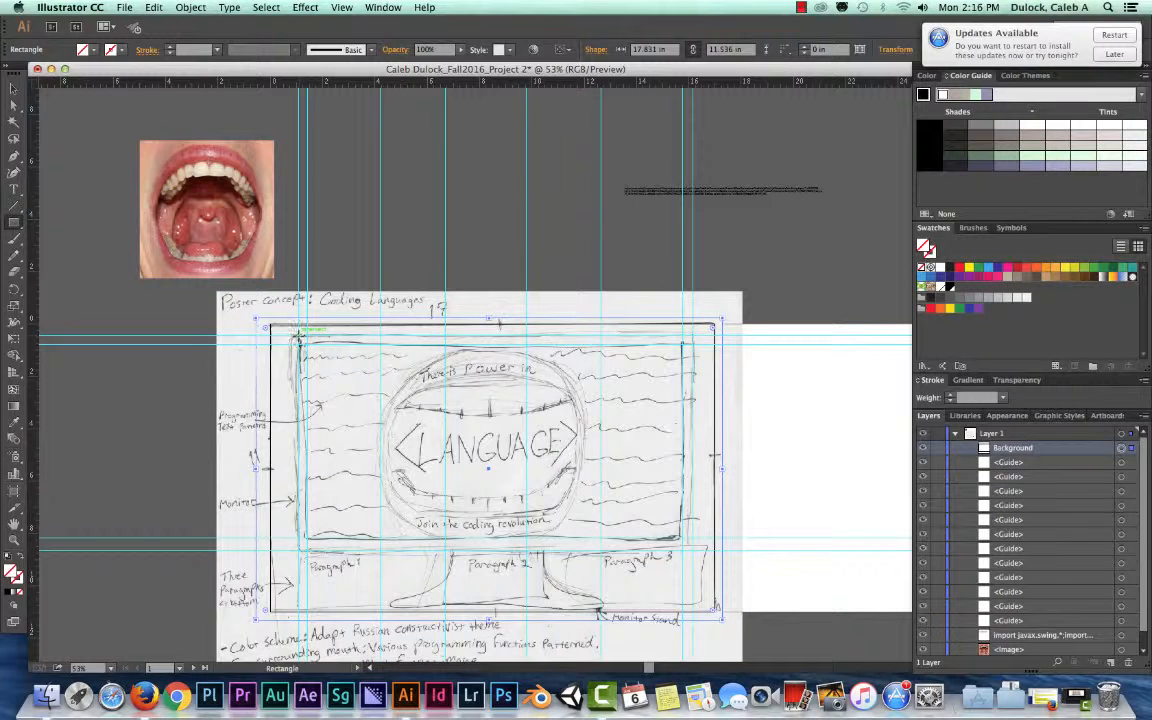
Draw a rectangle about 15.07 by 8.20 in along the monitor's outer guides and name it Outer Screen
mouse_move(300, 334)
mouse_down()
mouse_move(392, 425)
mouse_move(645, 478)
mouse_move(691, 549)
mouse_up()
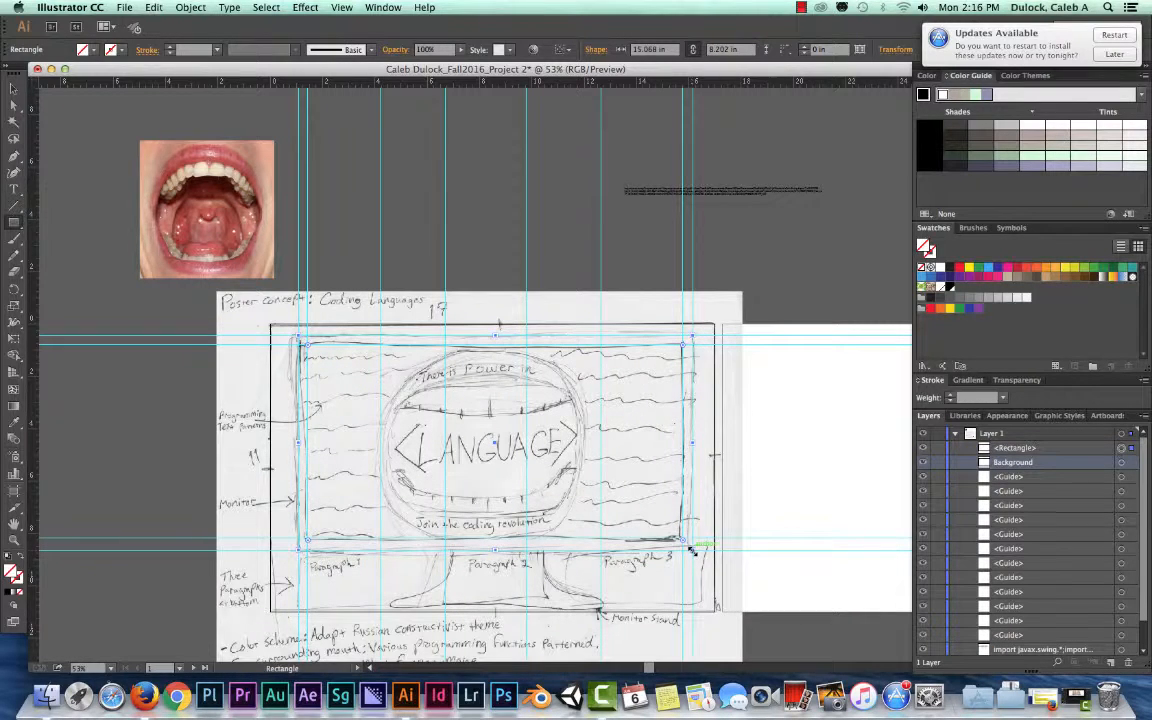
double_click(1010, 462)
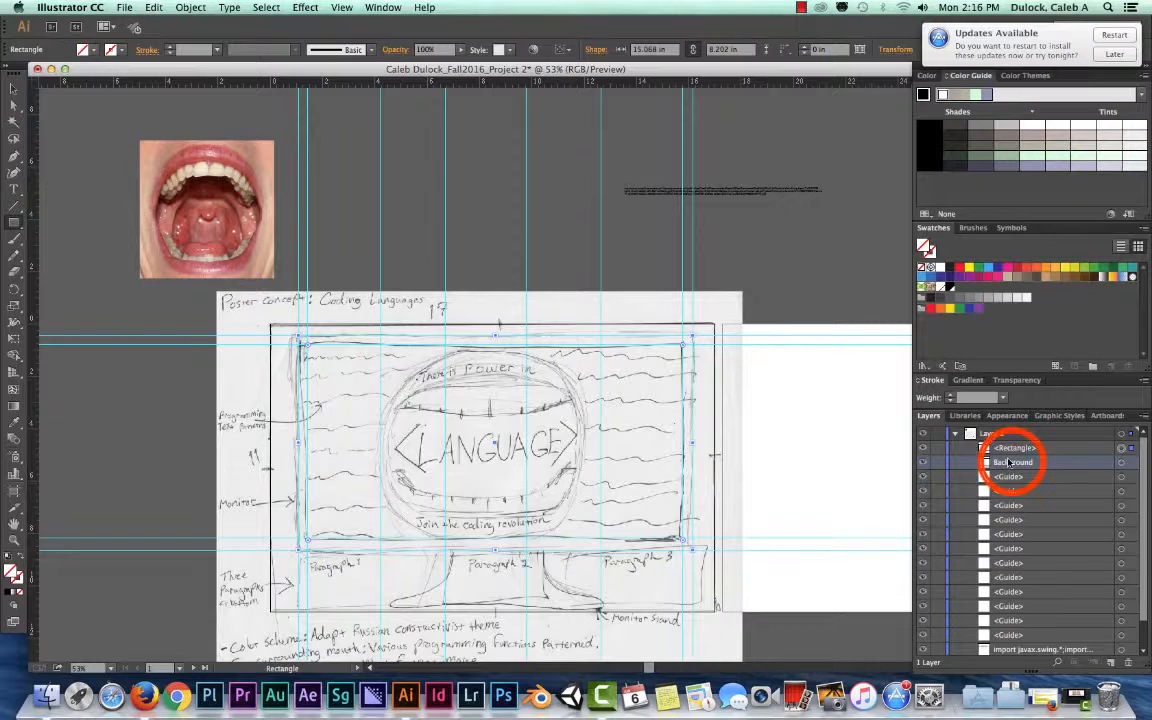
double_click(1010, 448)
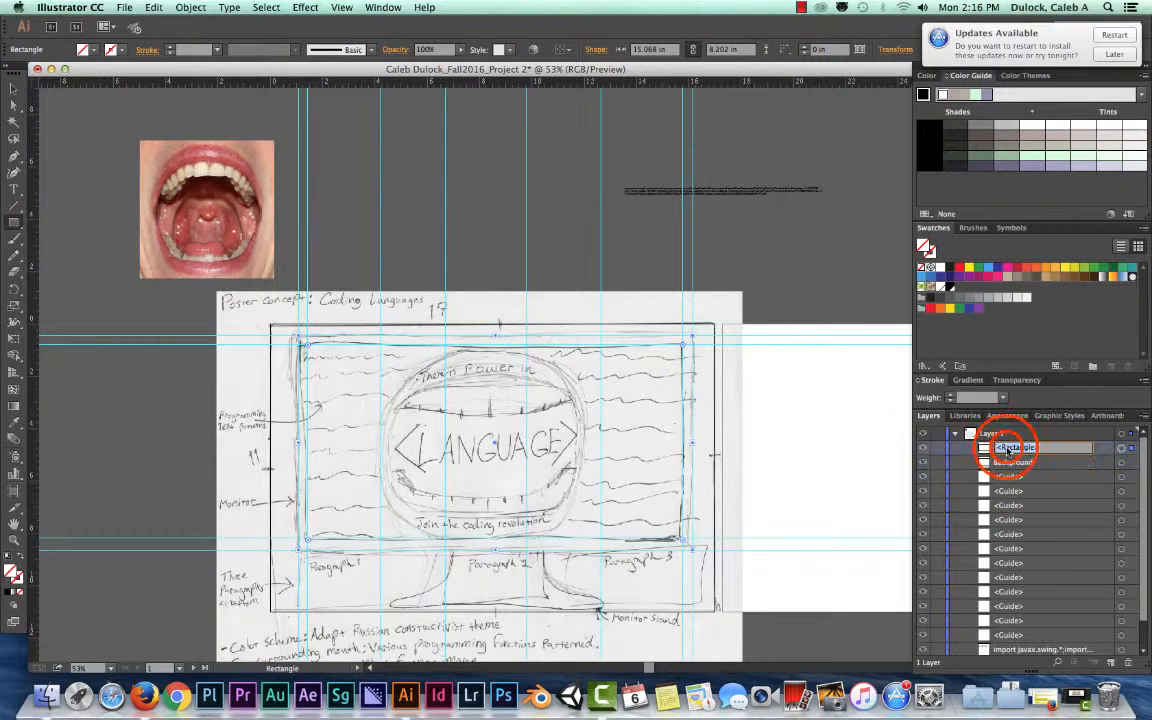
text(Outer Screen)
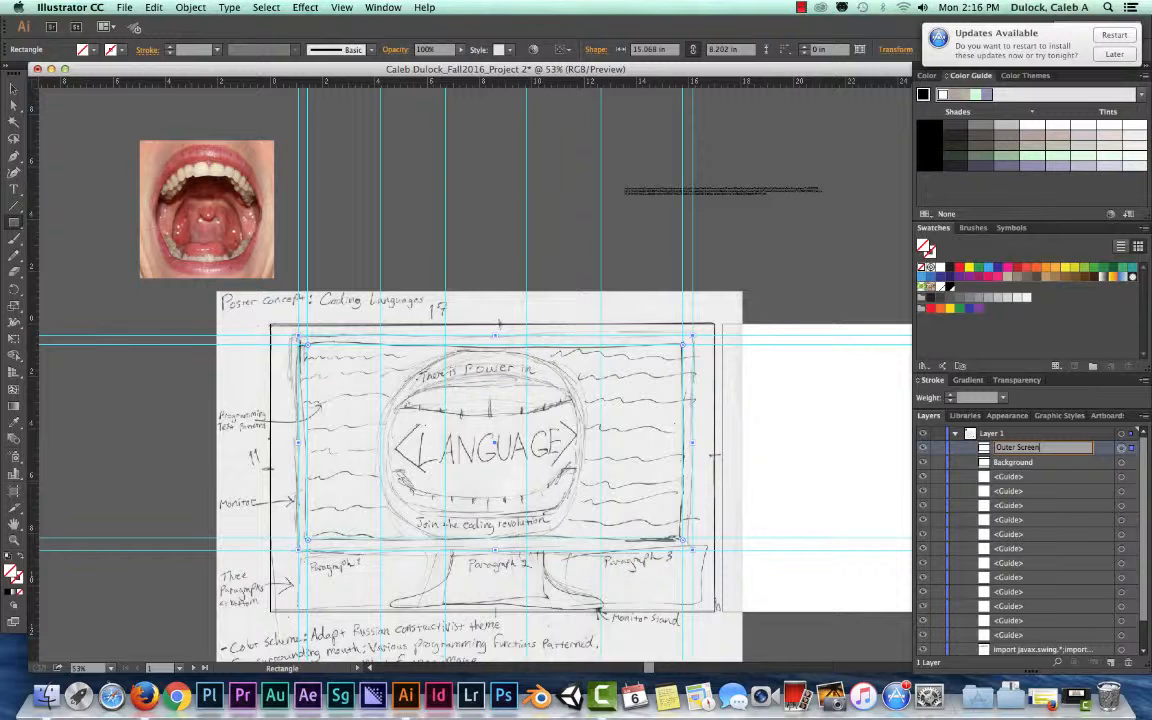
key(Return)
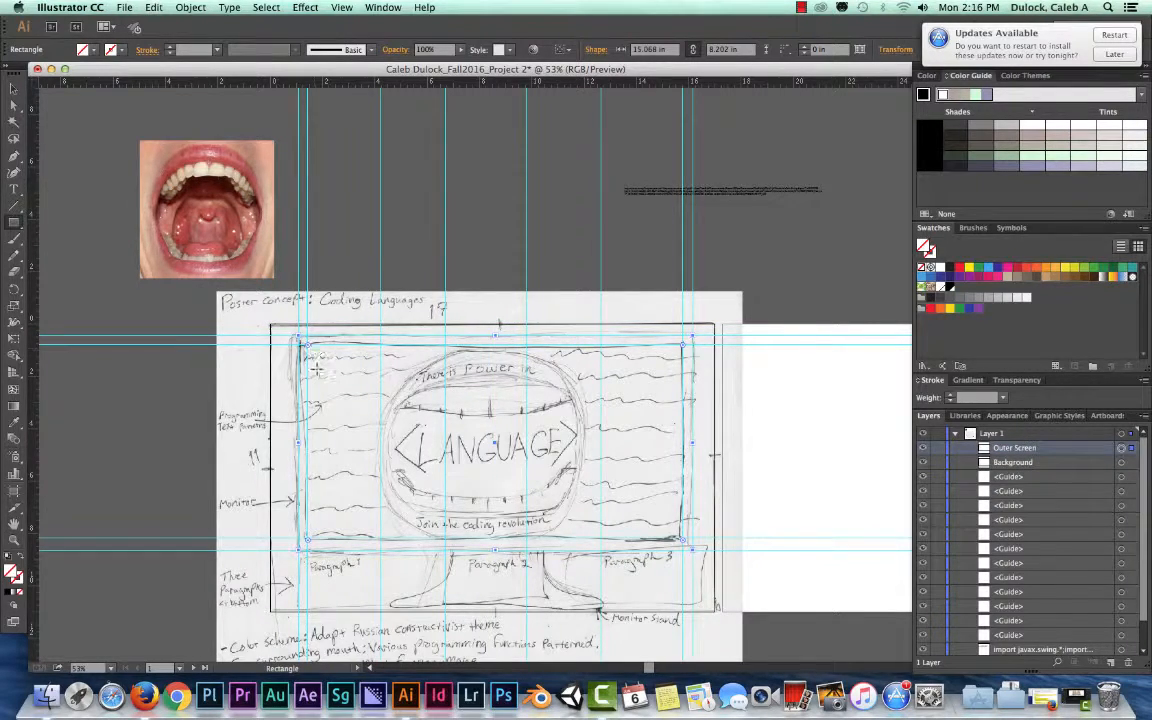
Draw a rectangle about 8.03 by 5.04 in starting at the upper-left intersection of the monitor's inner guides
key(super+equal)
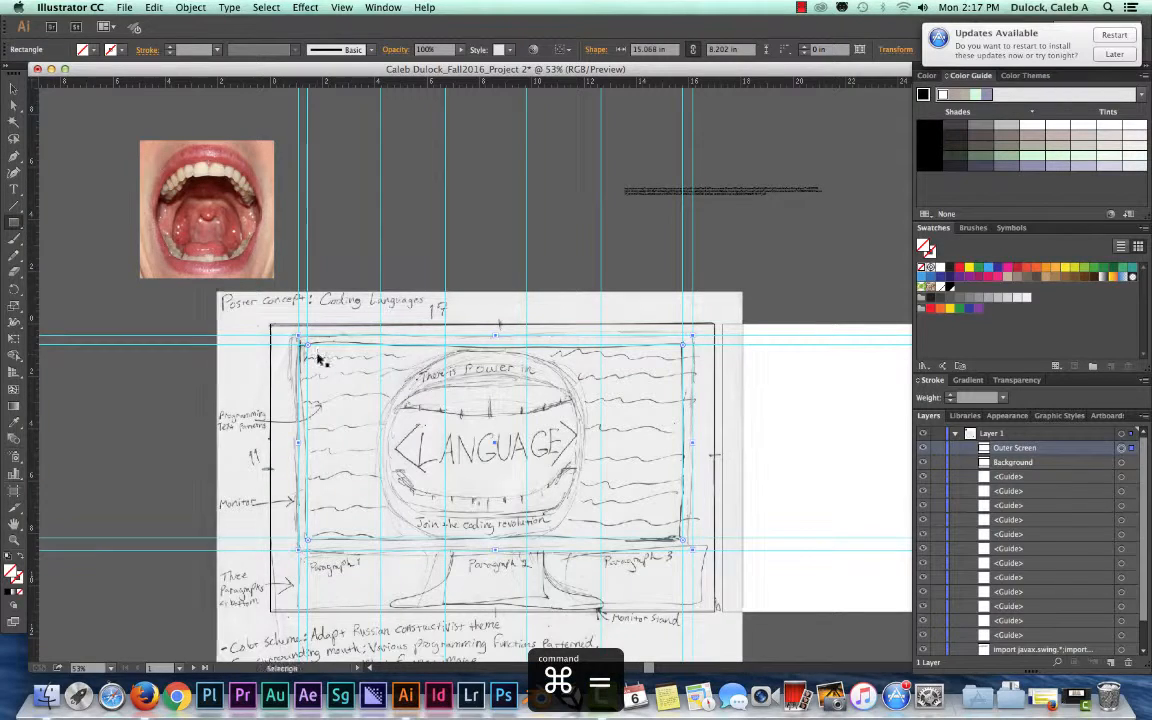
key(super+equal)
drag(172, 353, 303, 310)
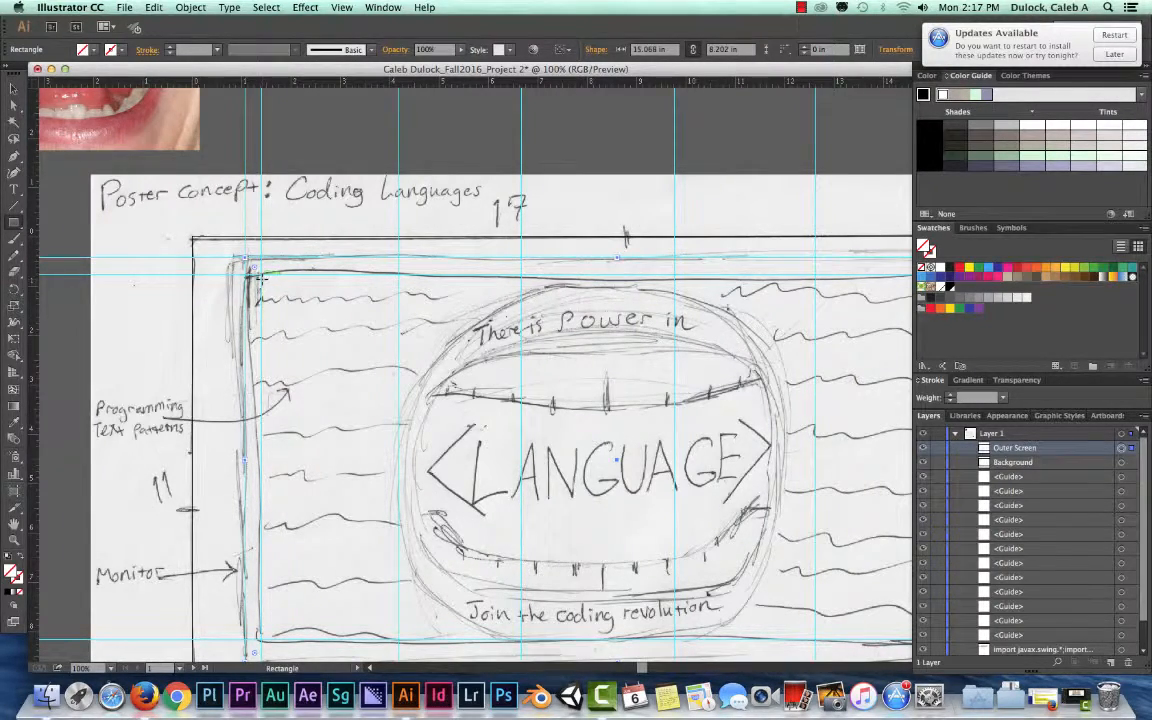
key(super+equal)
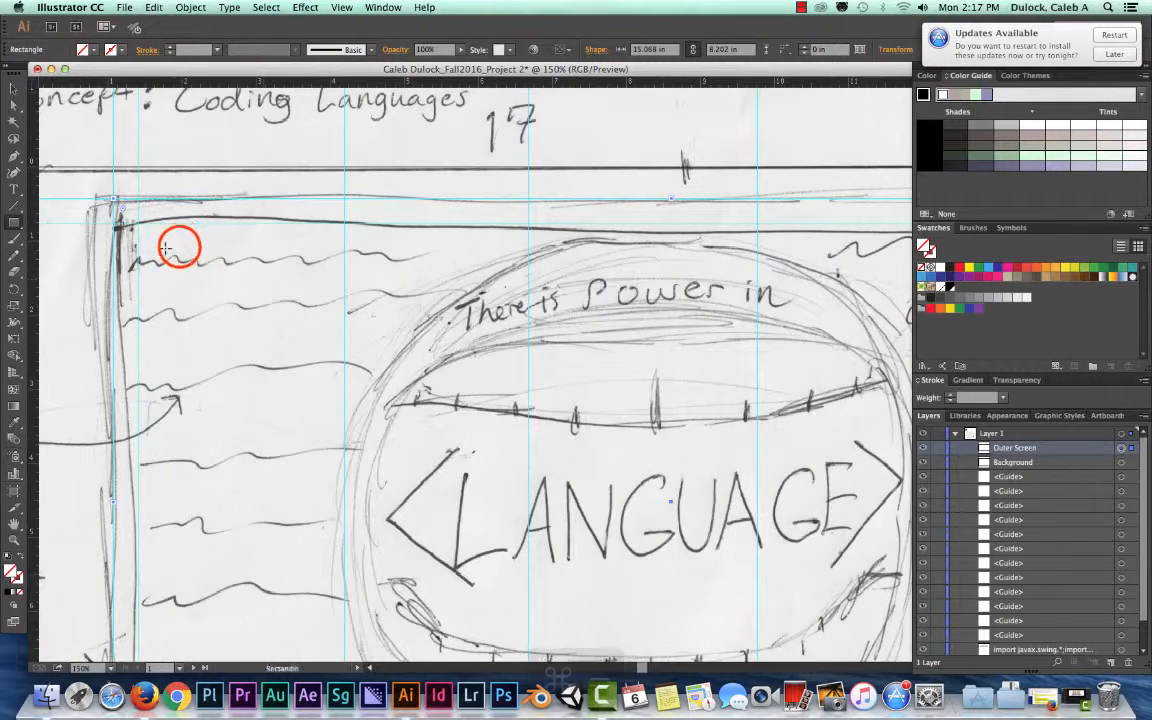
drag(179, 247, 315, 277)
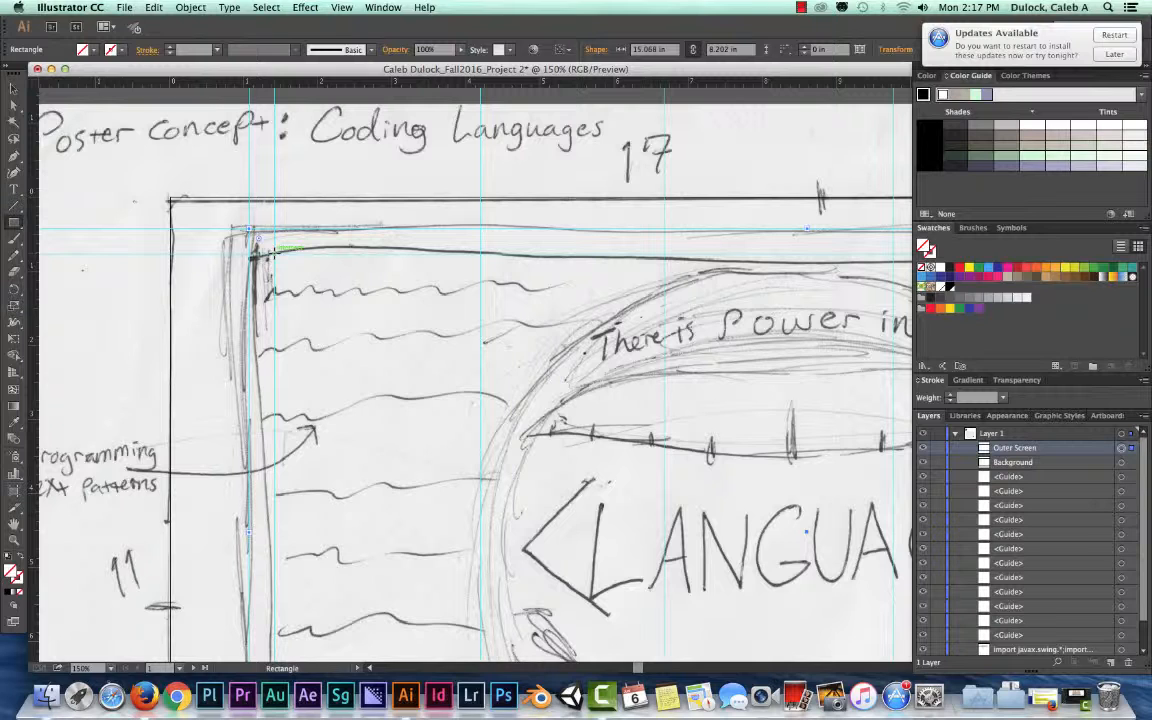
drag(275, 255, 863, 629)
Stretch the new rectangle to the lower-right intersection of the inner guides, about 14.42 by 7.36 in
key(super+minus)
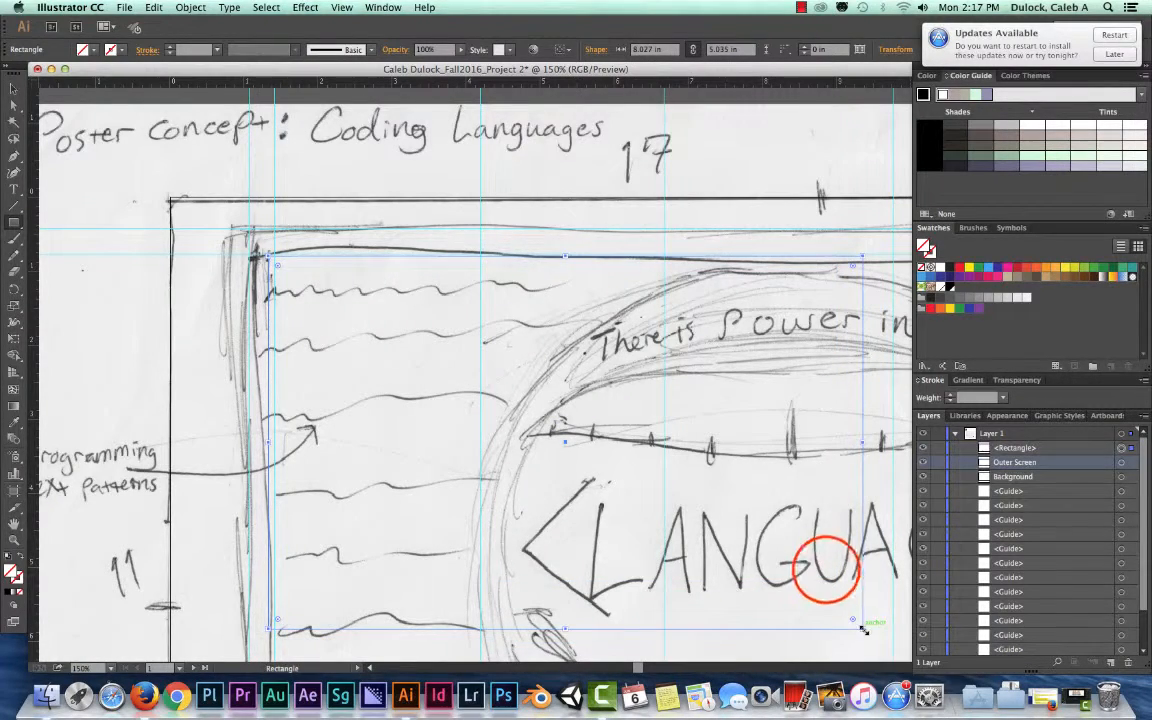
key(space)
drag(833, 578, 446, 335)
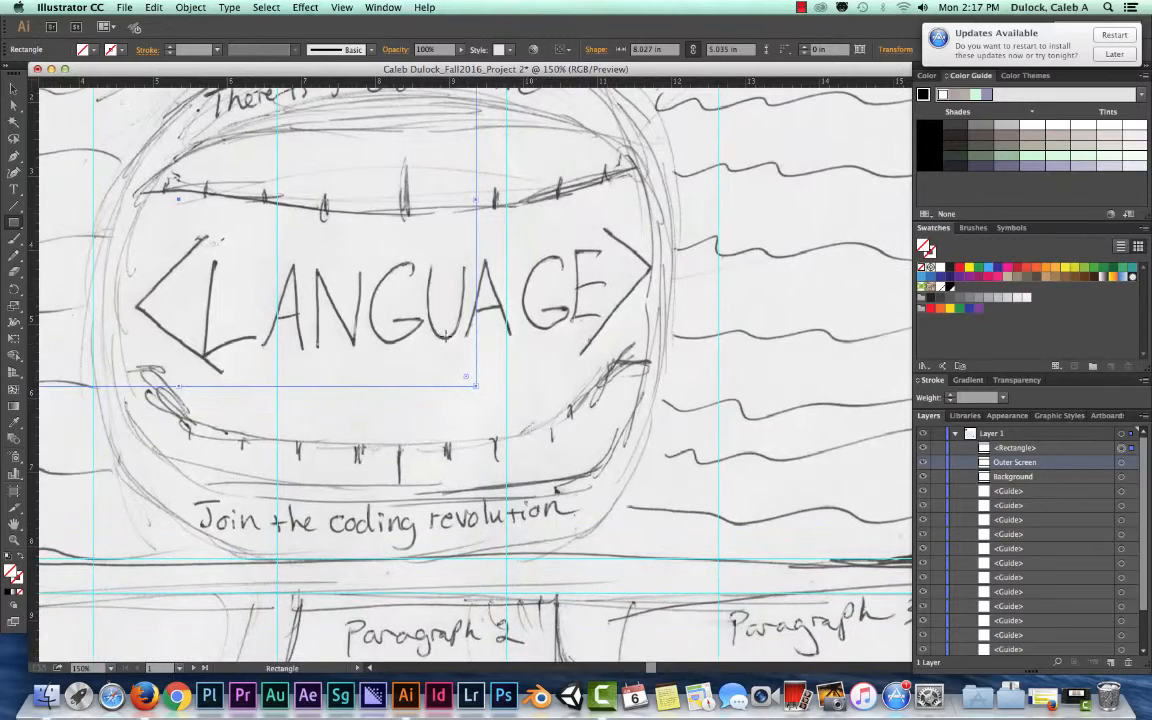
key(super+minus)
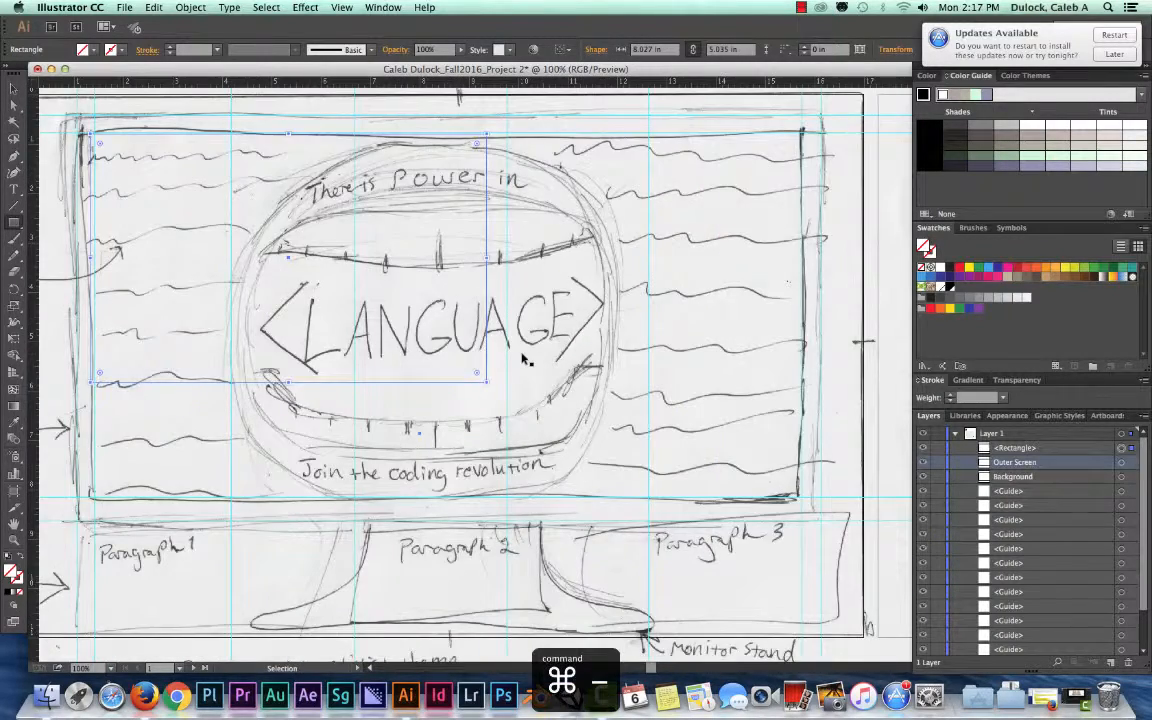
key(super+minus)
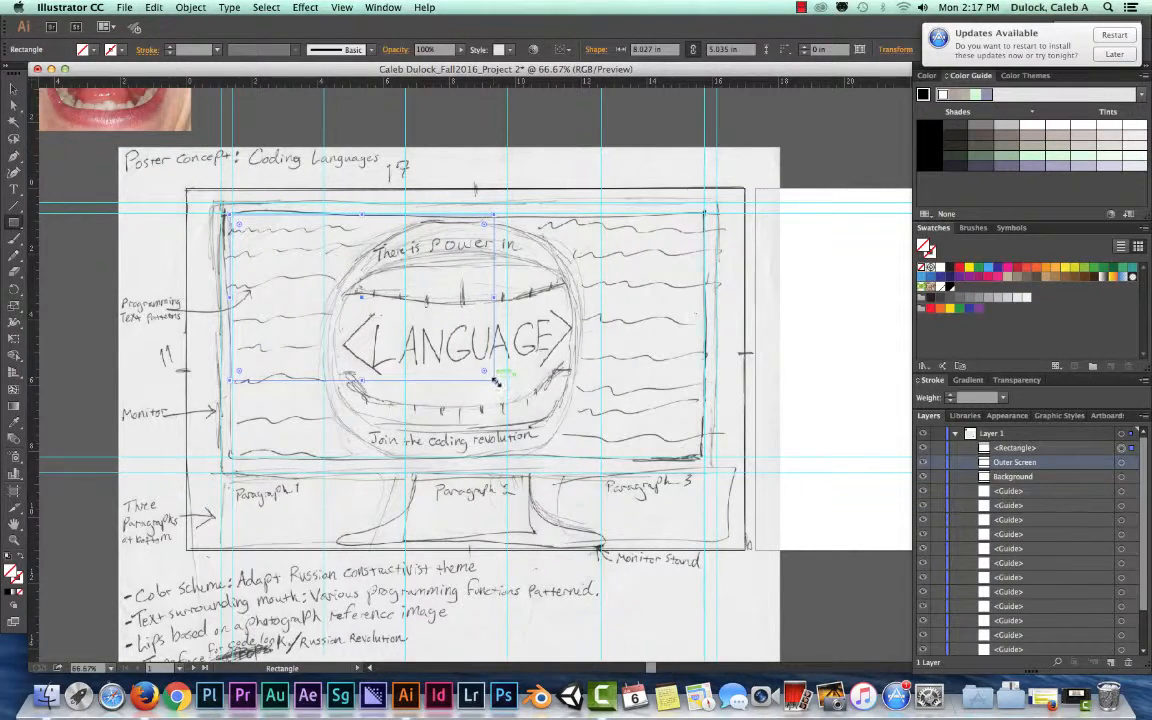
drag(493, 378, 568, 415)
drag(643, 434, 705, 457)
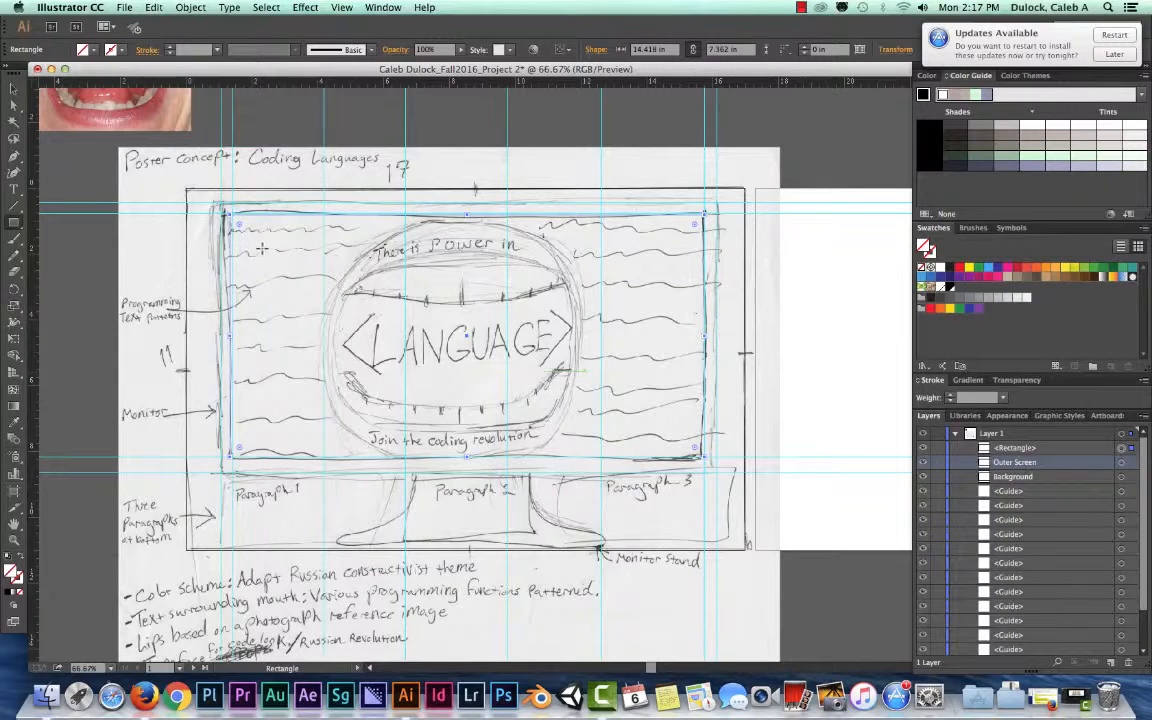
drag(229, 457, 230, 457)
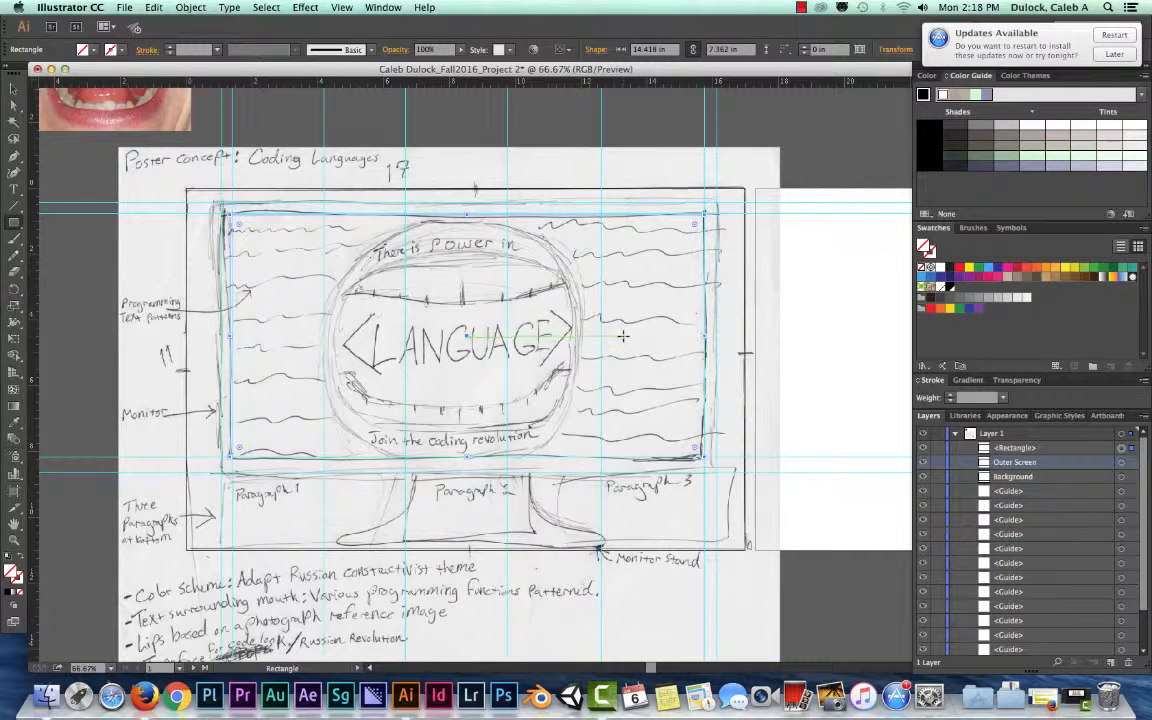
Rename the newest rectangle in Layer 1 as Inner Screen
click(1005, 448)
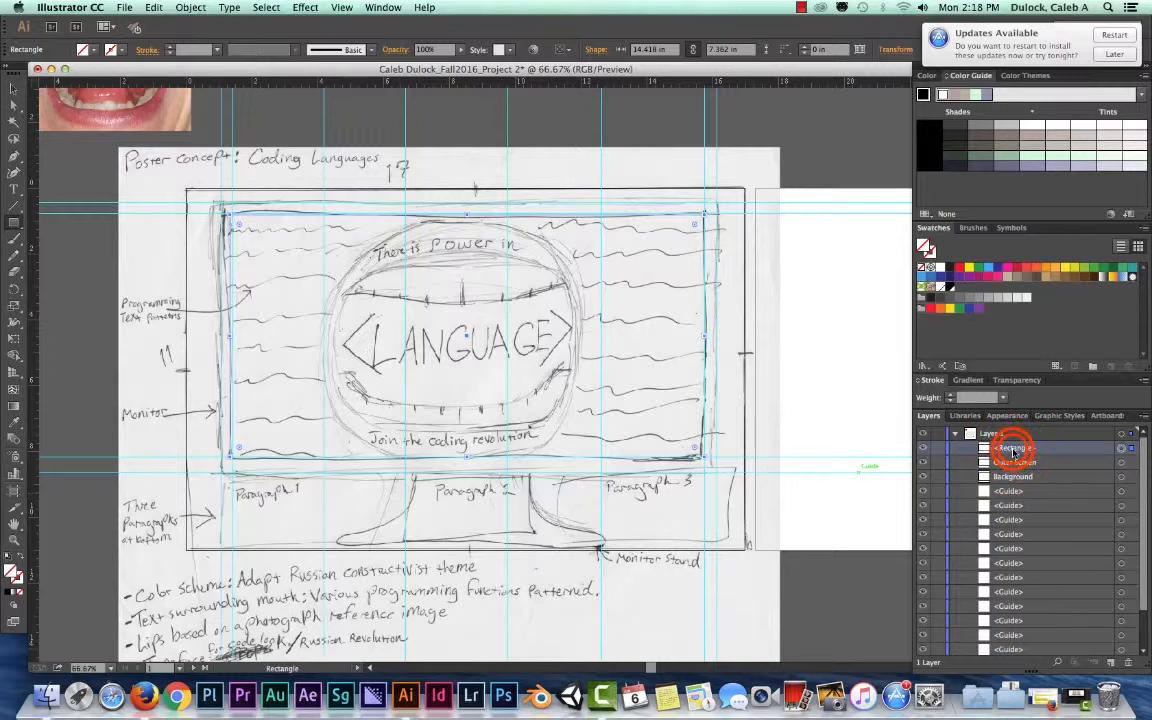
double_click(1012, 448)
text(Inner Screen)
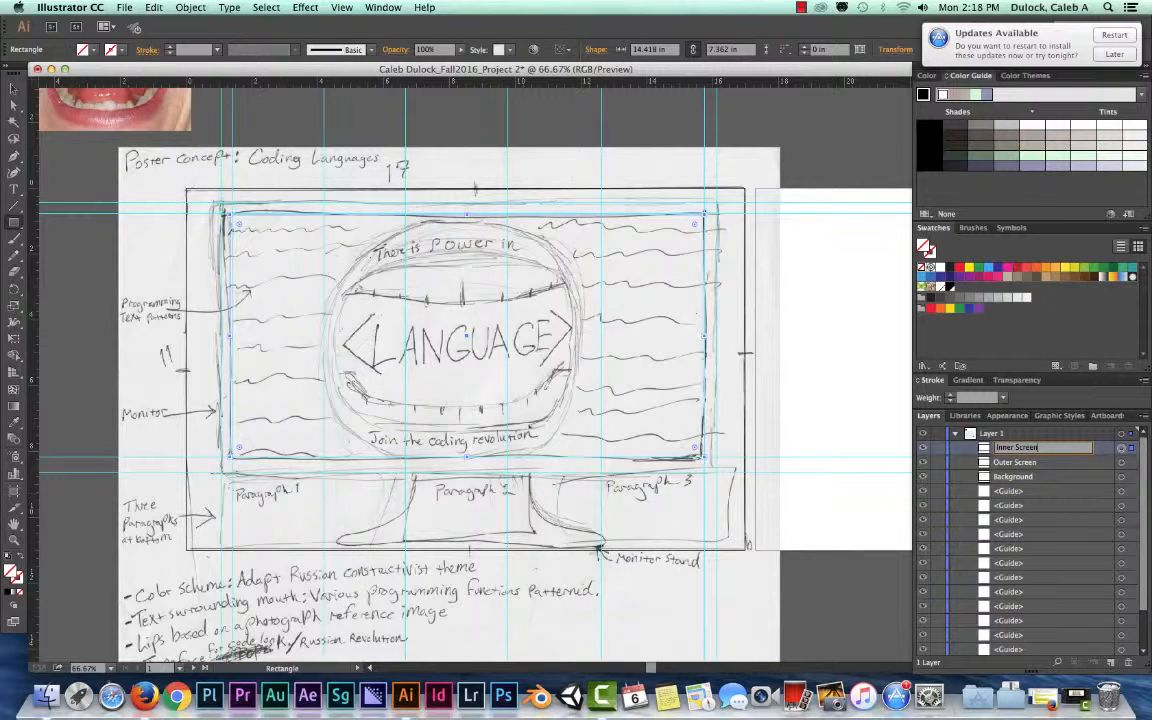
key(Return)
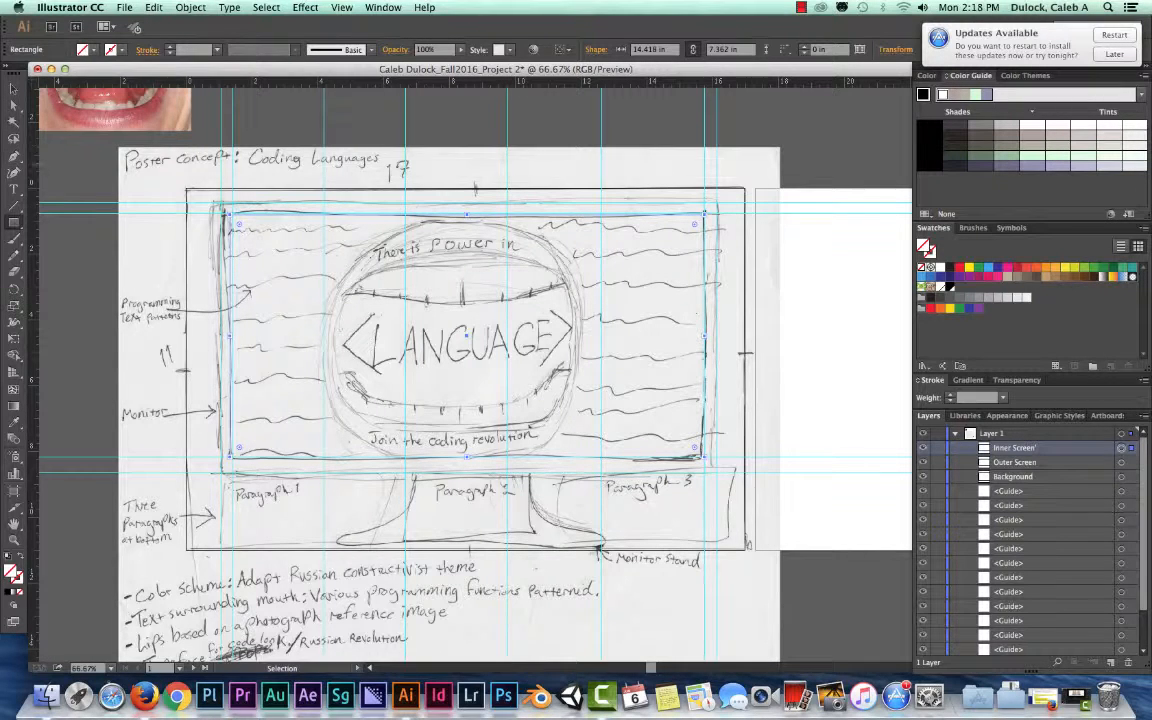
Draw an ellipse about 8.13 by 7.36 in from the inner screen's center around the sketched mouth, and nudge it slightly left
click(14, 222)
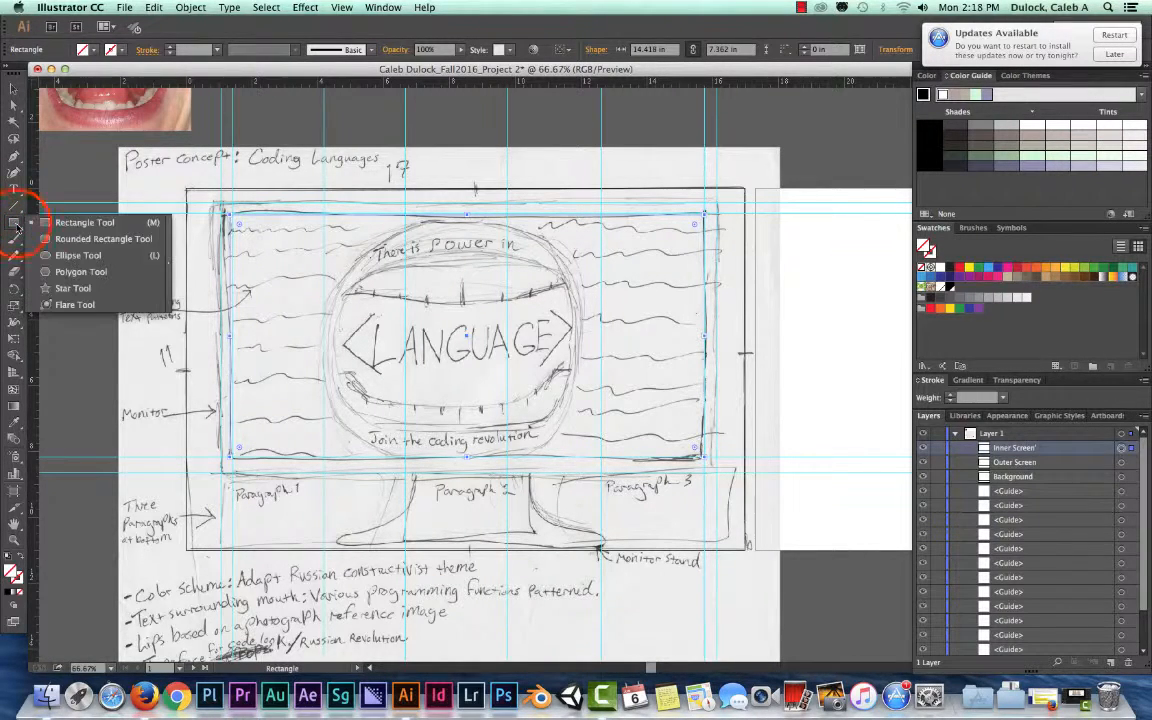
click(78, 256)
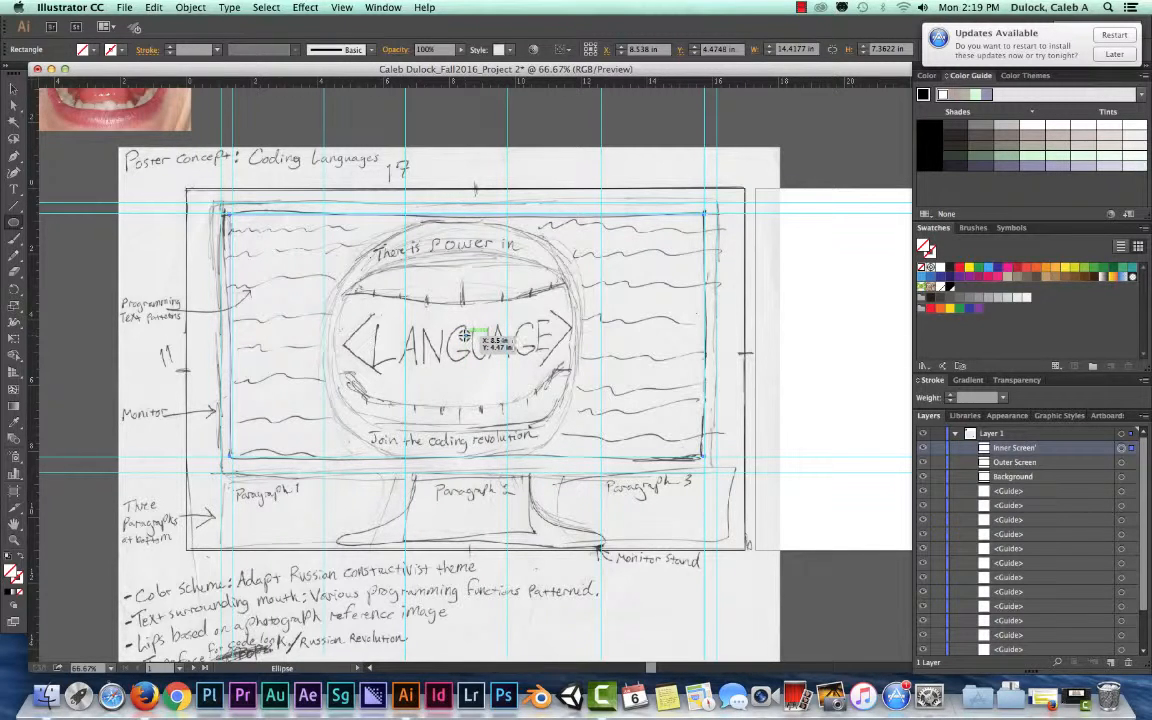
mouse_move(466, 336)
mouse_down()
mouse_move(450, 380)
mouse_move(418, 410)
mouse_move(418, 457)
mouse_move(404, 429)
mouse_move(408, 457)
mouse_up()
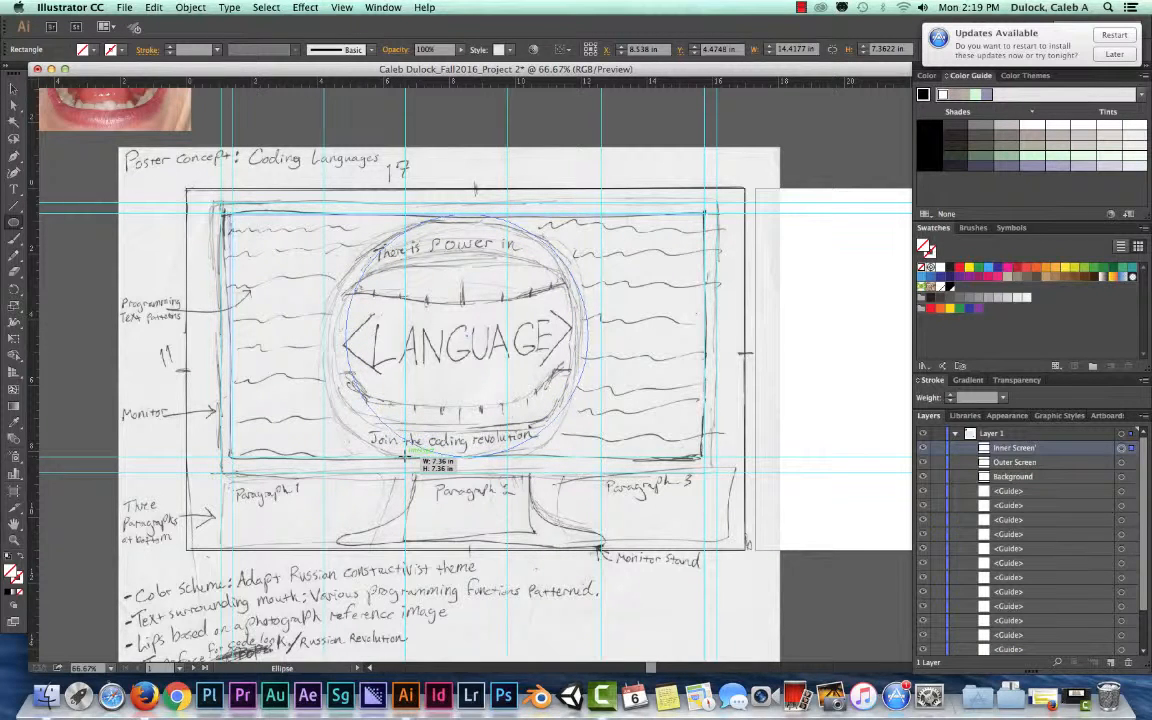
drag(408, 456, 334, 455)
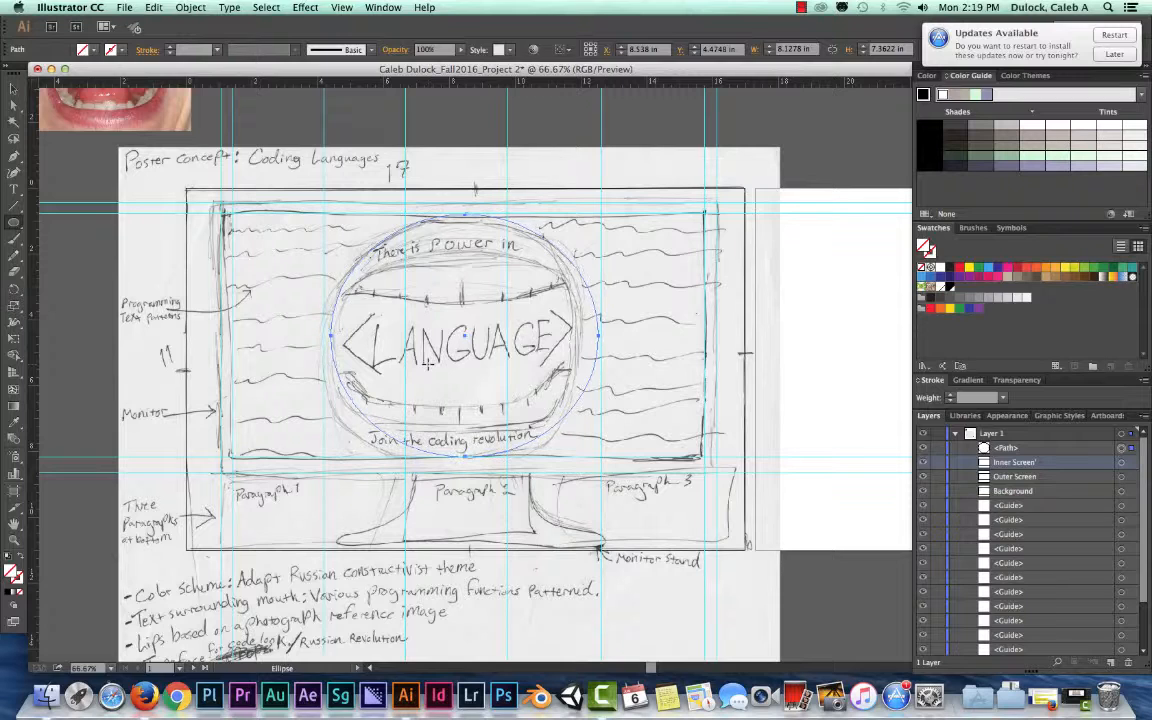
key(shift+Left)
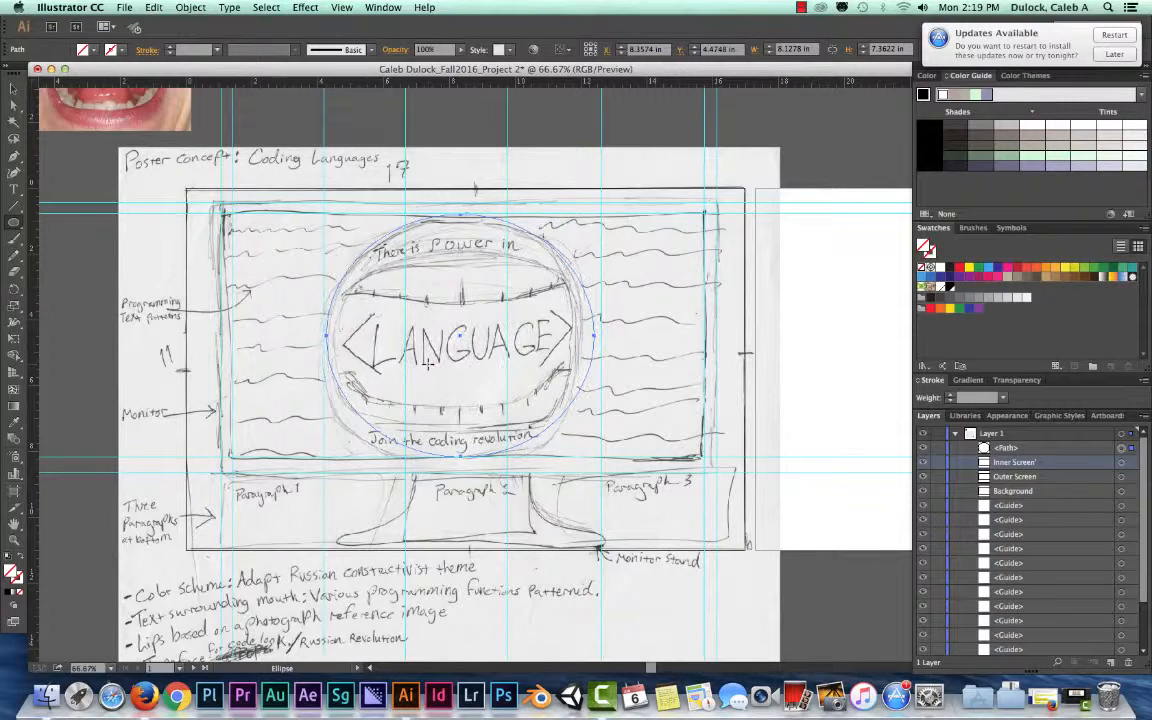
key(Left)
click(14, 88)
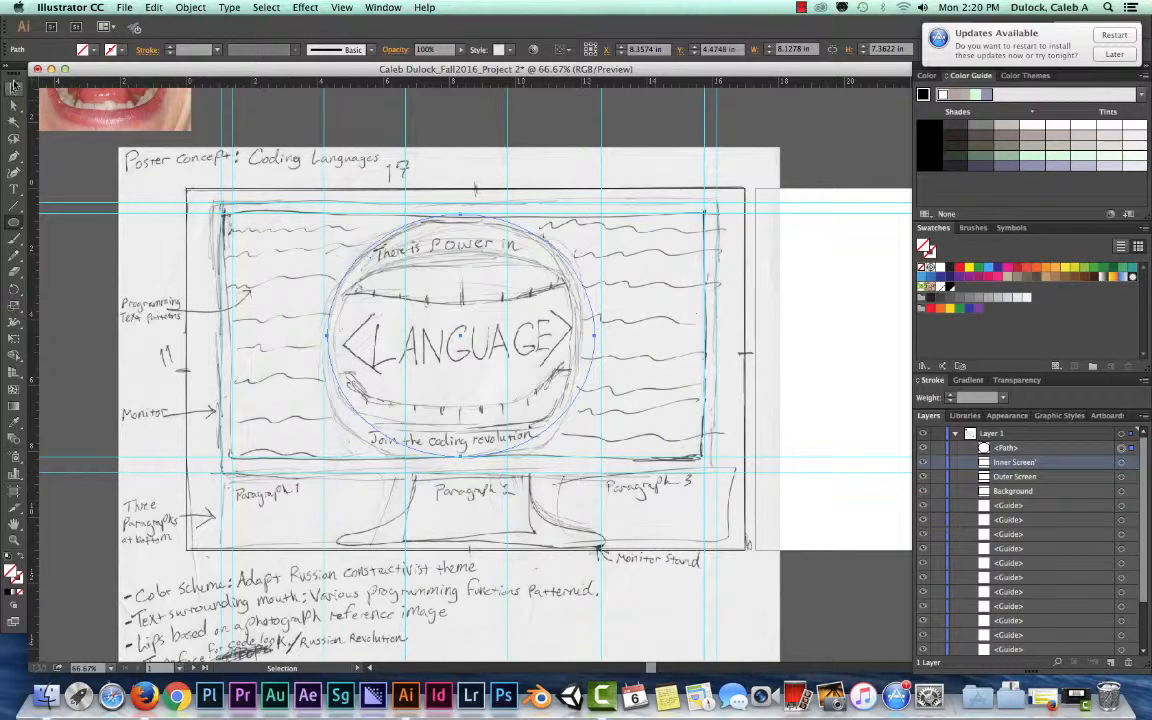
Trace the sketched monitor stand with the Pen tool as a closed, straight-segment path below the screen
click(13, 160)
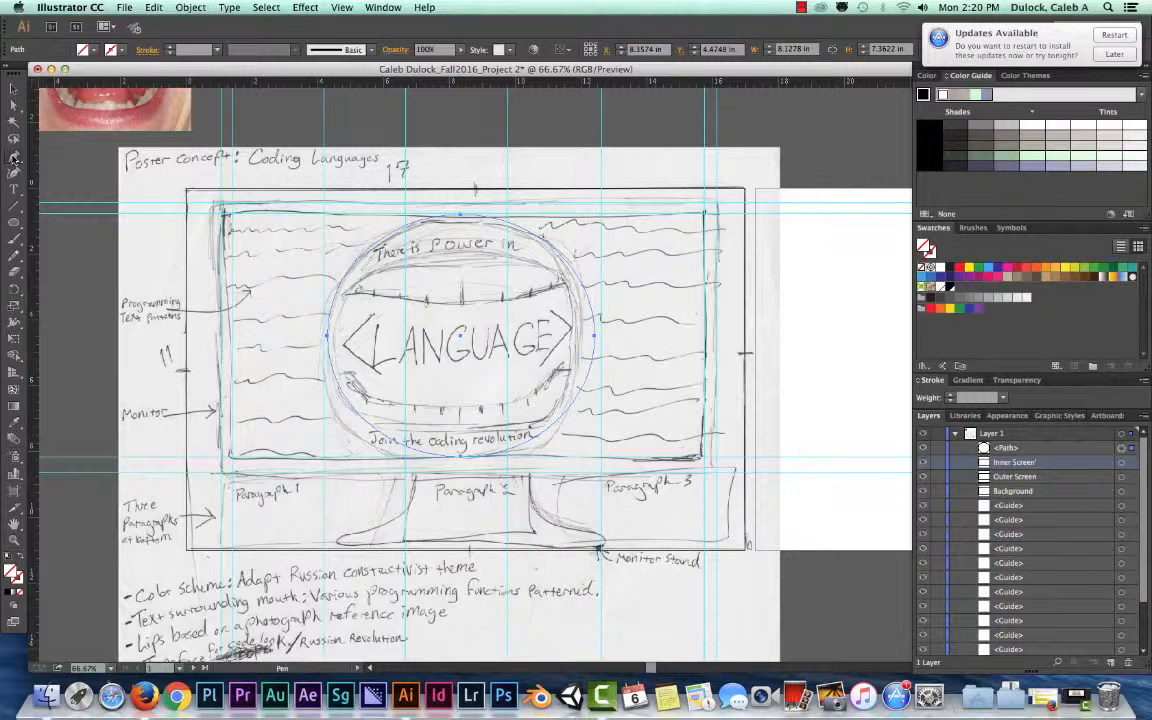
click(16, 160)
click(419, 472)
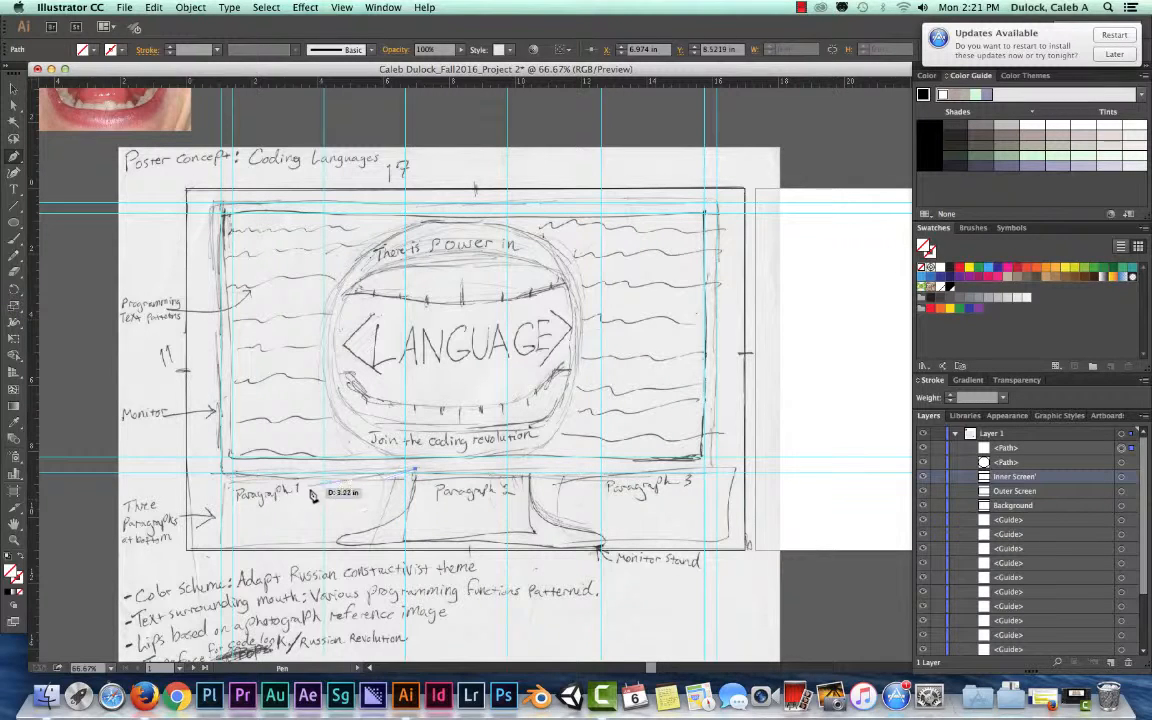
click(408, 517)
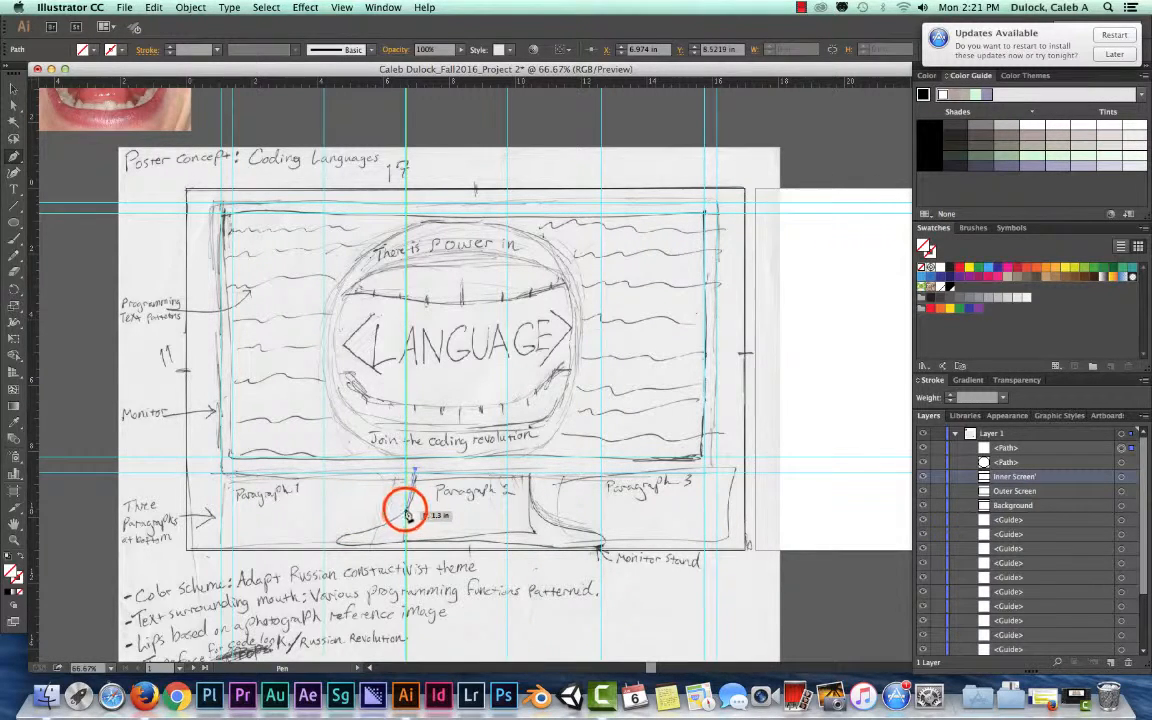
click(337, 541)
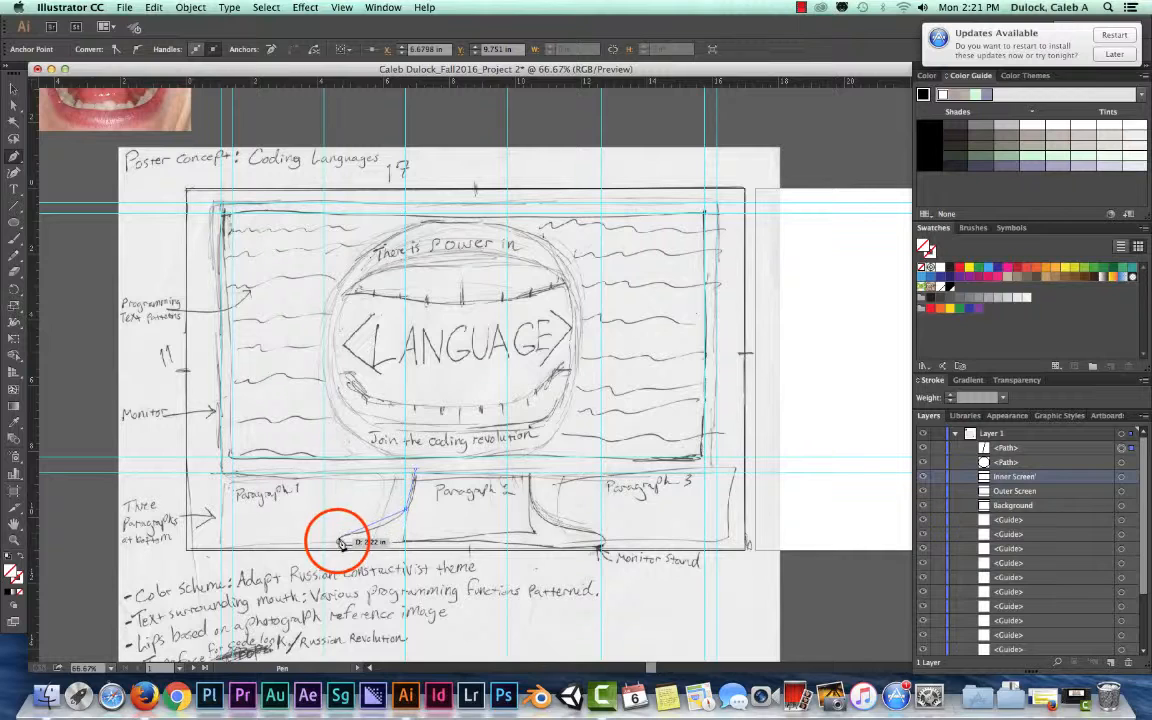
click(337, 542)
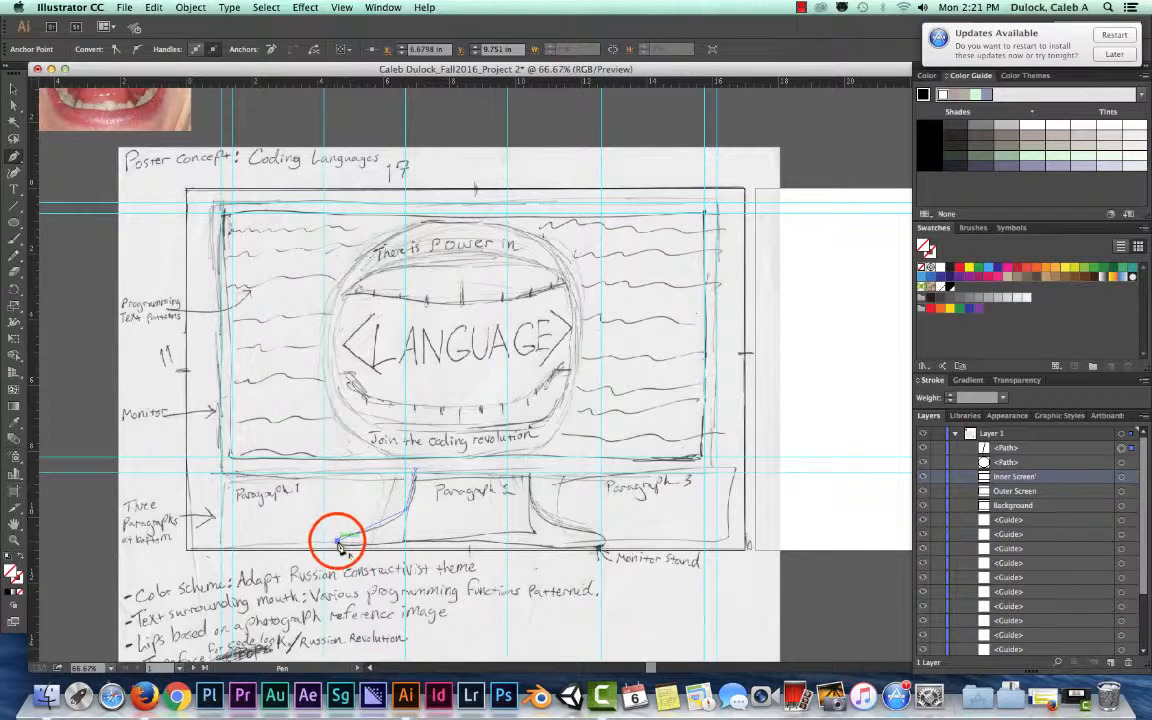
click(601, 539)
click(549, 522)
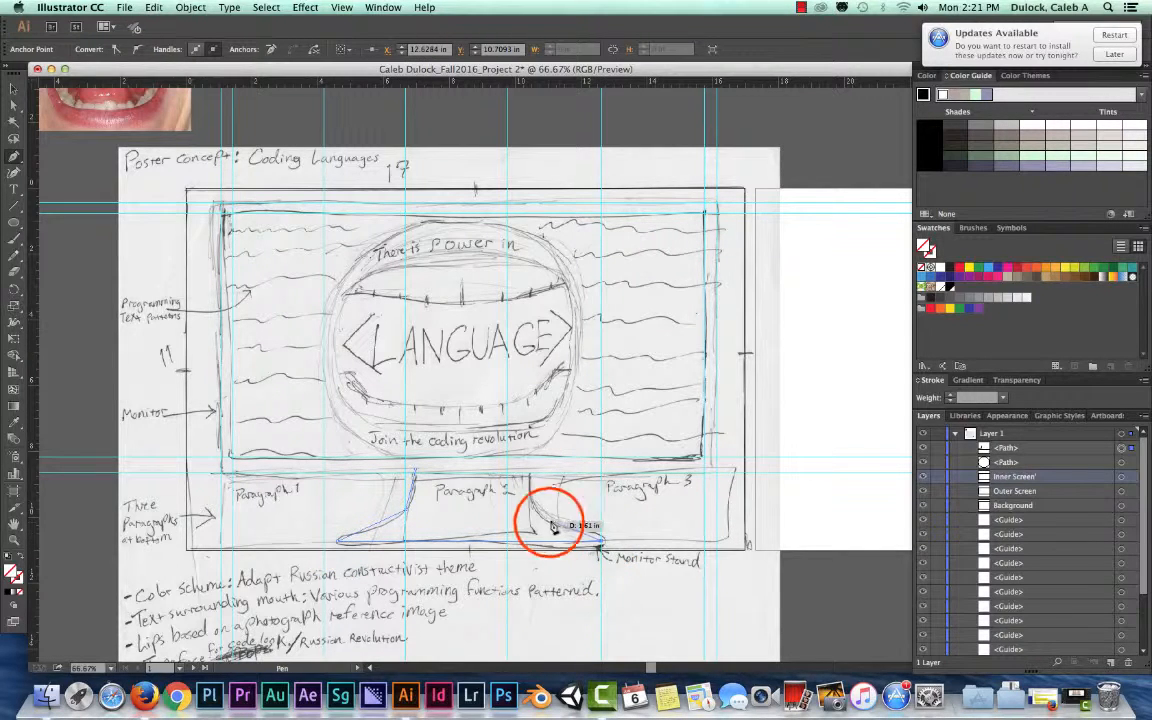
click(531, 470)
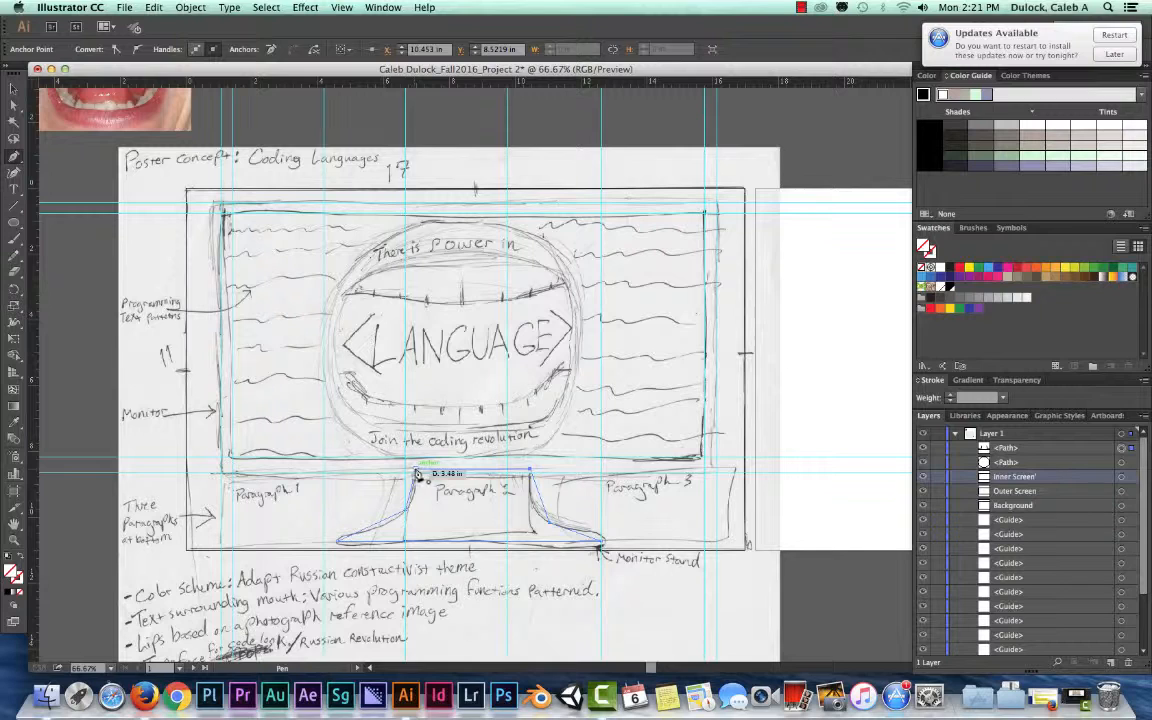
click(416, 474)
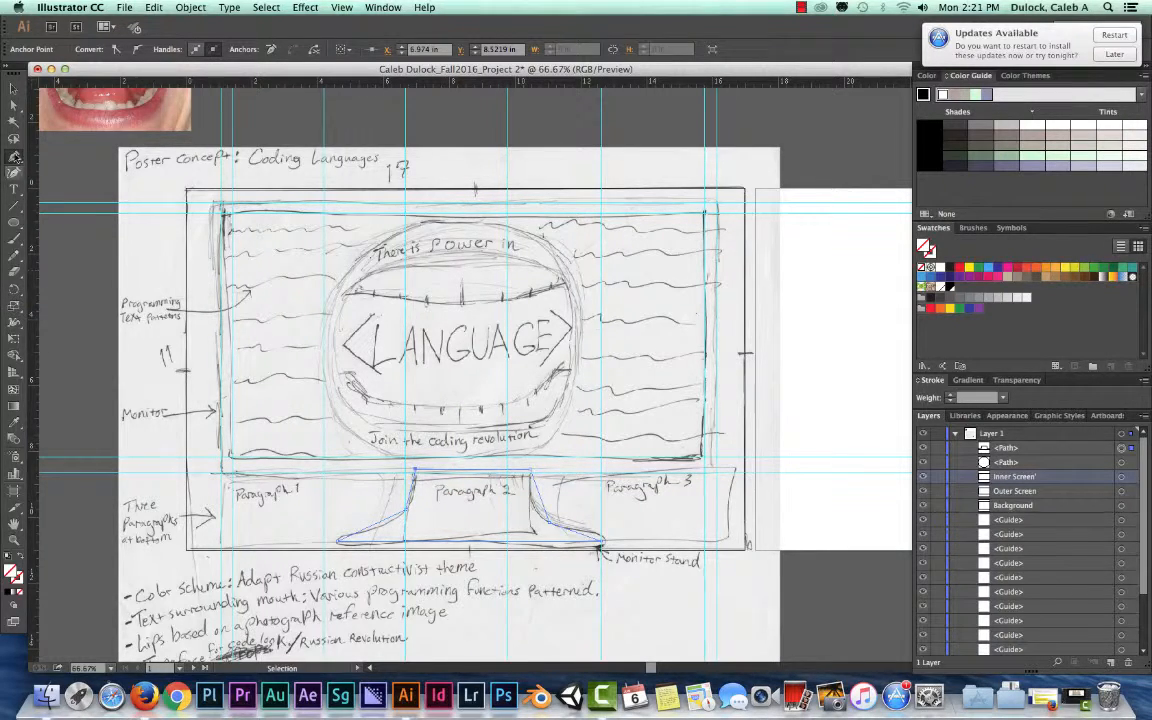
click(12, 84)
Rename the monitor stand path in Layer 1 as Stand
click(1001, 450)
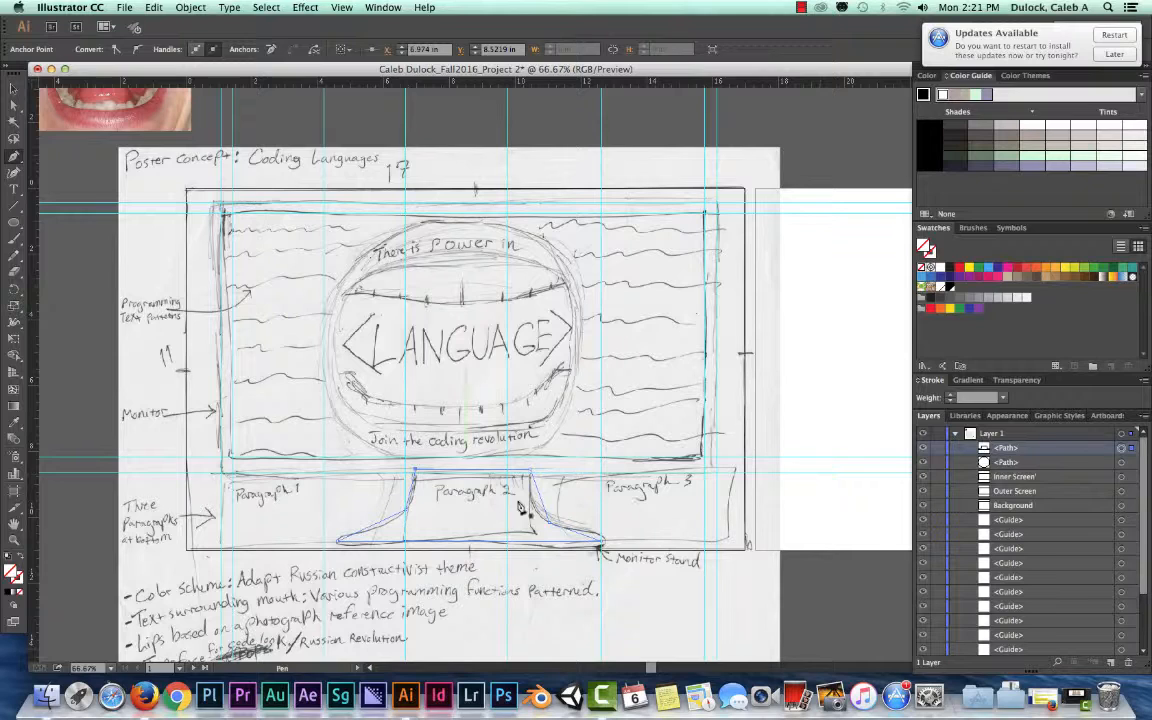
click(1006, 452)
double_click(1006, 452)
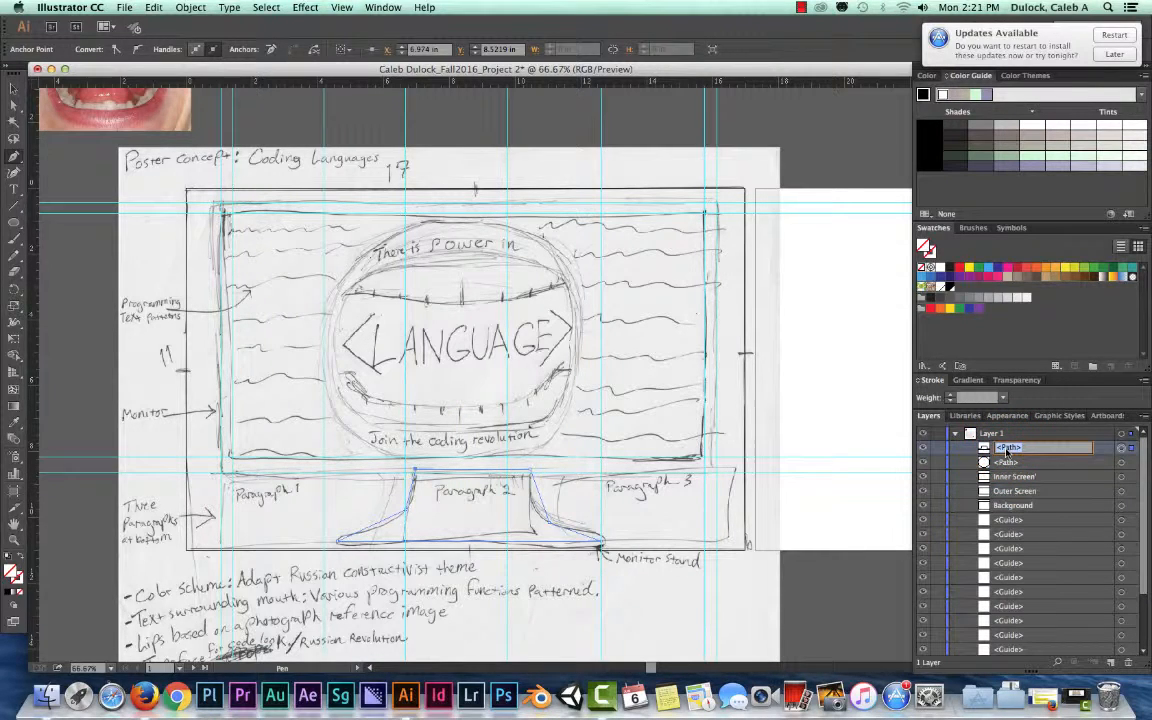
text(Stand)
key(Return)
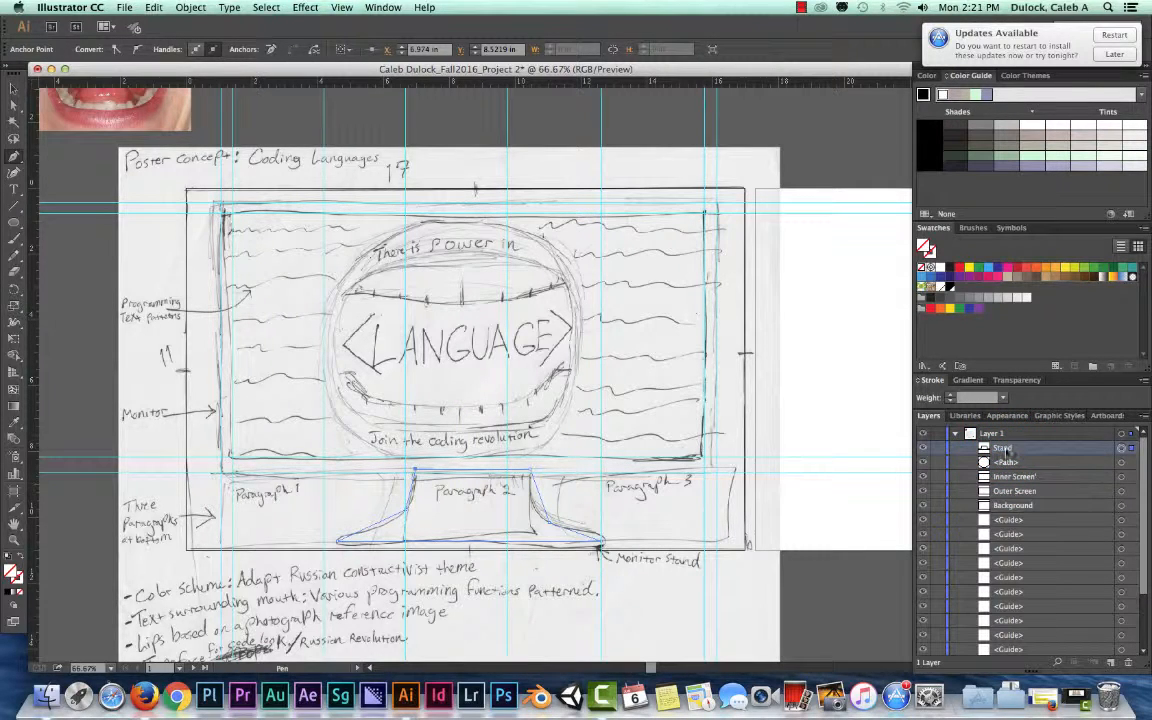
Rename the ellipse path in Layer 1 as Mouth
click(1027, 463)
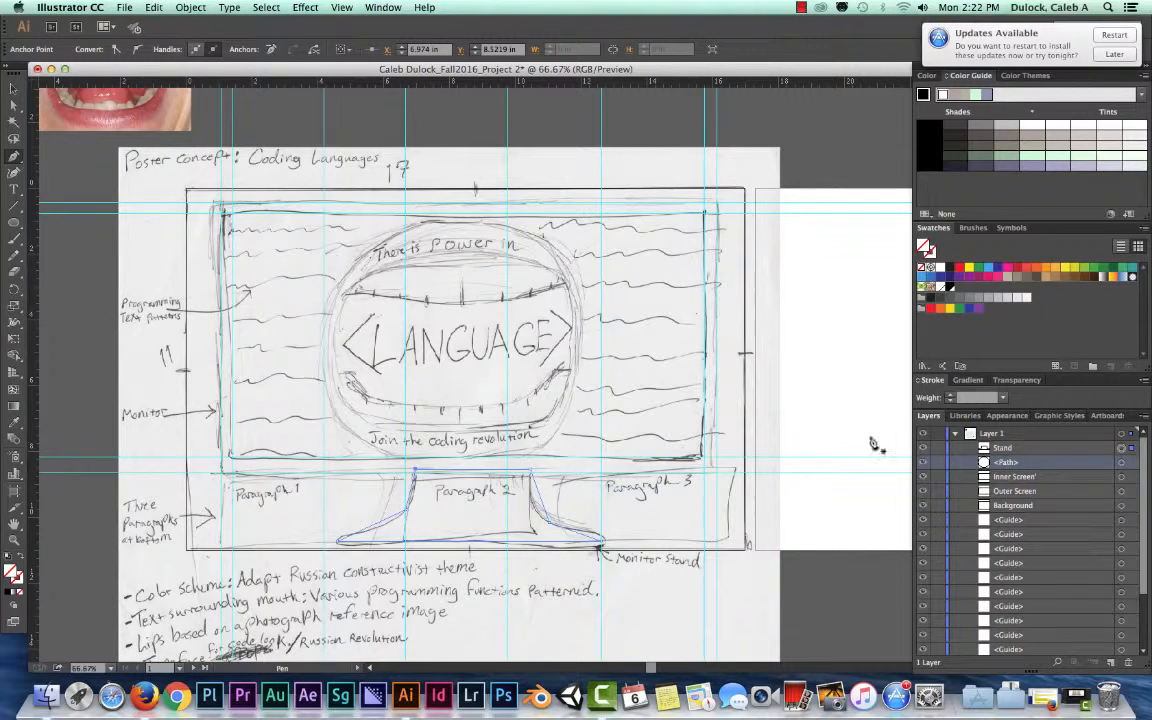
click(1003, 462)
double_click(1006, 463)
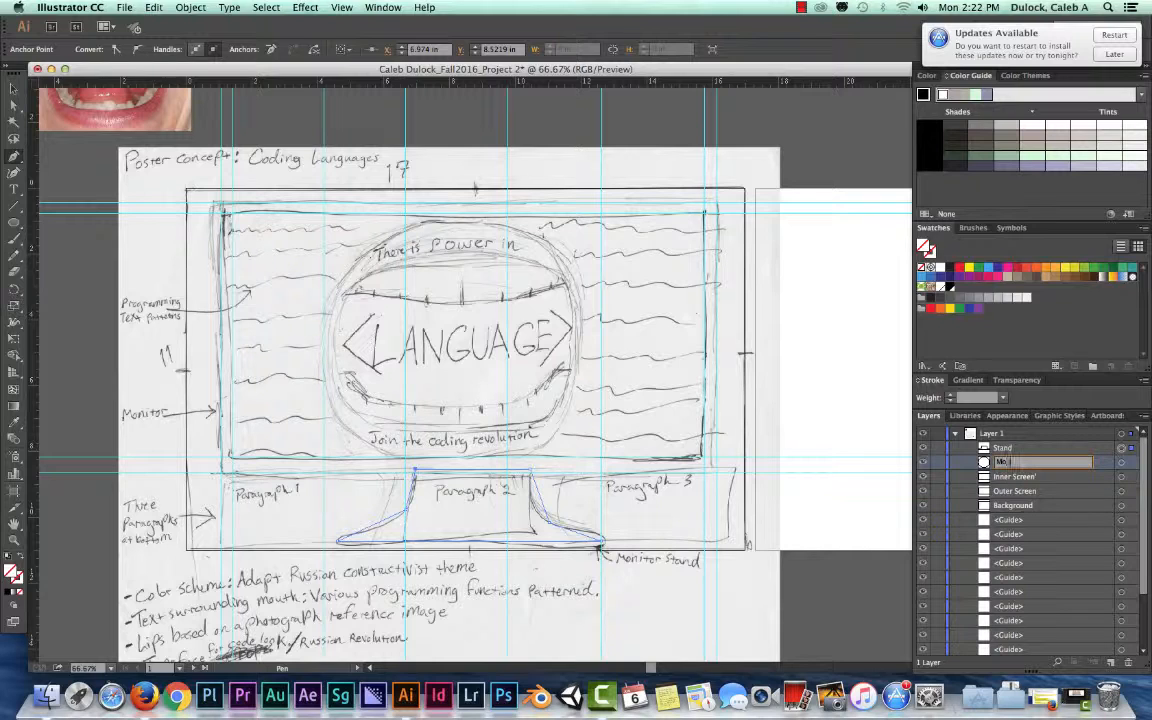
key(Return)
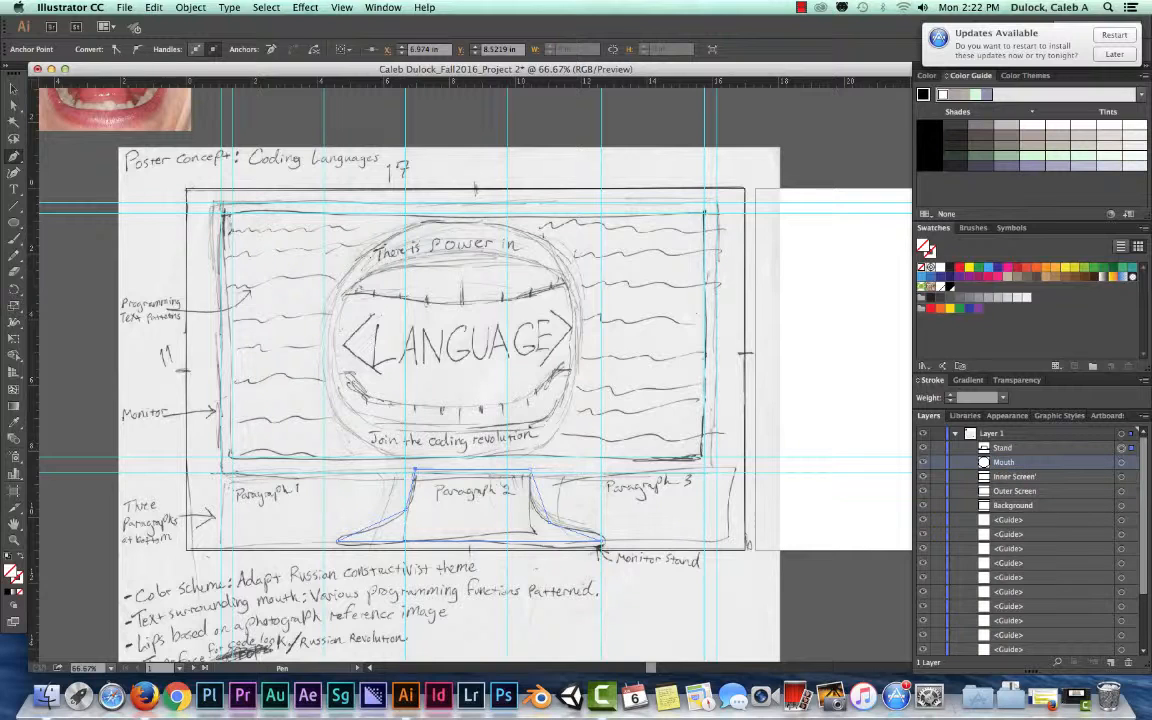
Create a new layer above Layer 1 and name it Placeholders
click(1020, 449)
click(1000, 434)
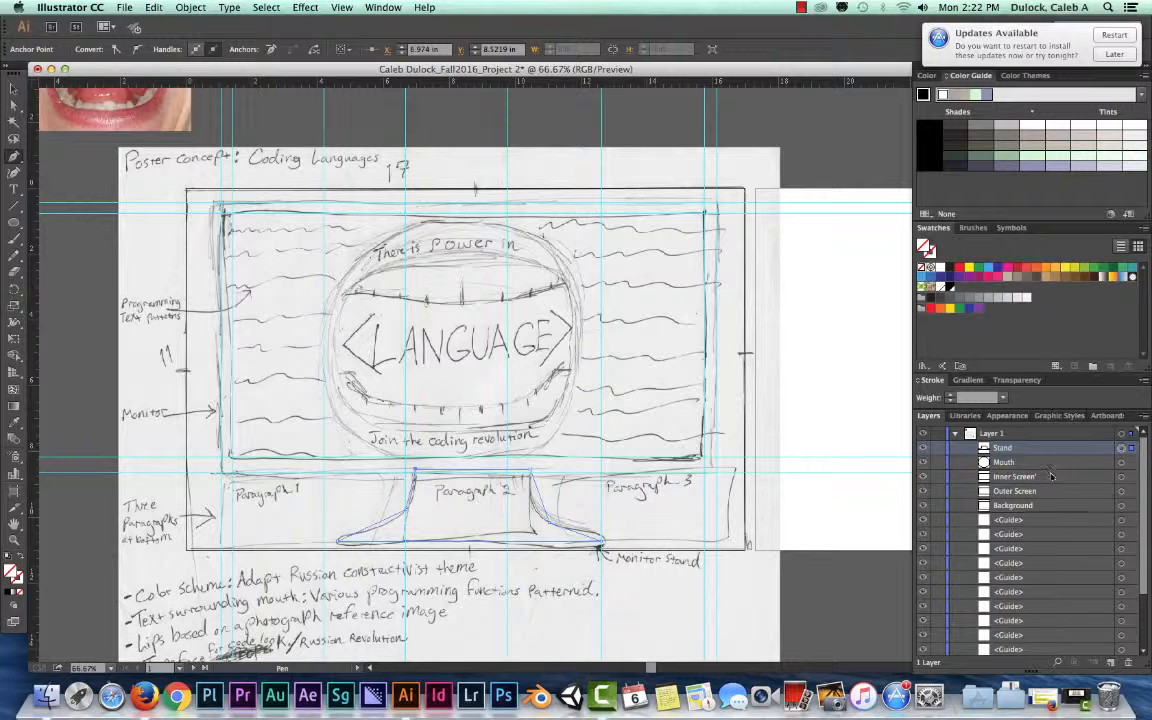
click(1110, 663)
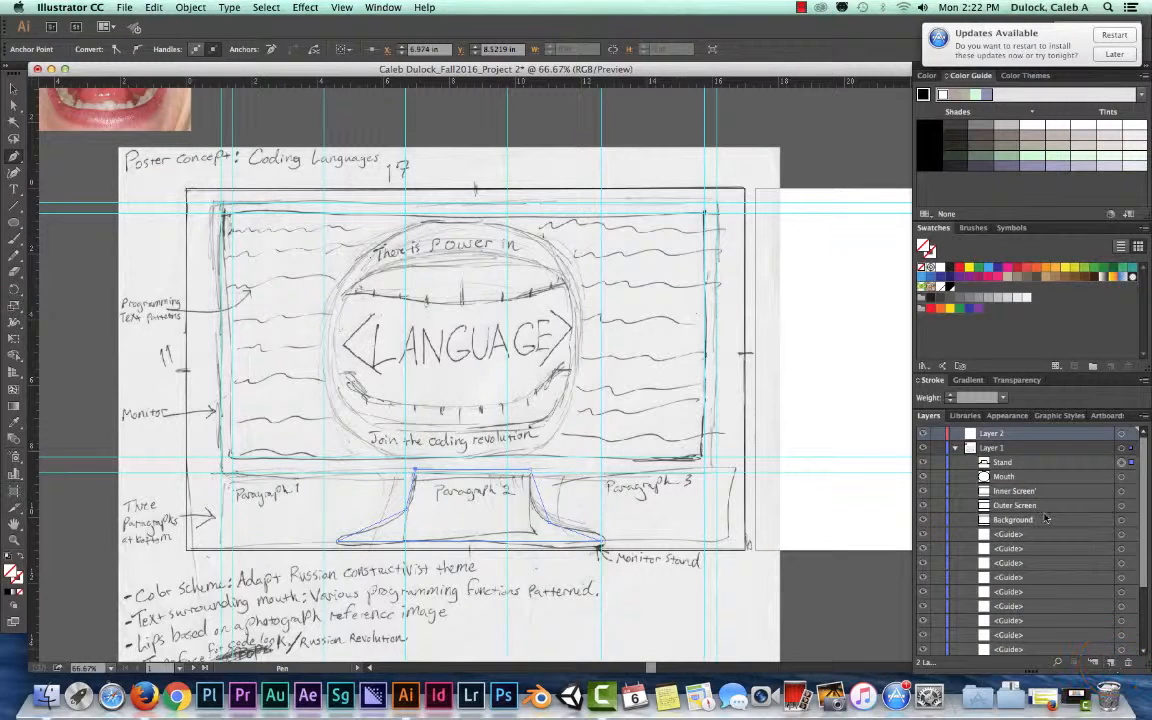
click(994, 434)
double_click(994, 434)
text(F)
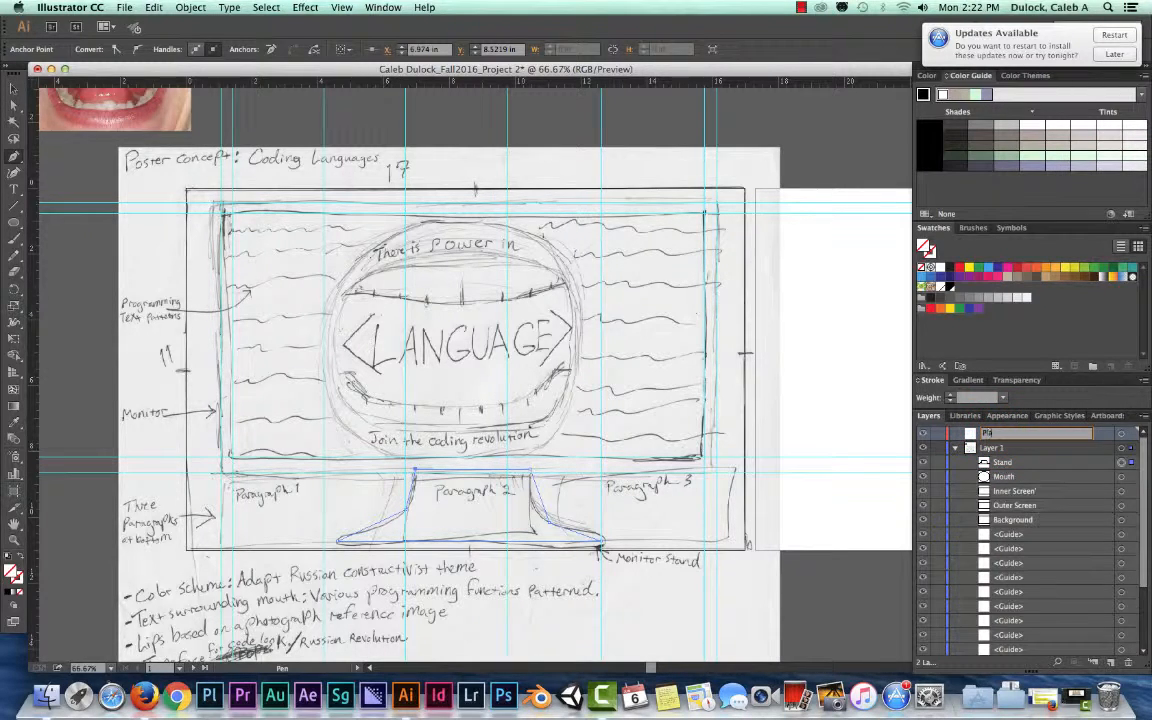
text(laceholders)
key(Return)
Move the Stand, Mouth, Inner Screen, Outer Screen and Background objects from Layer 1 into the Placeholders layer
click(1005, 464)
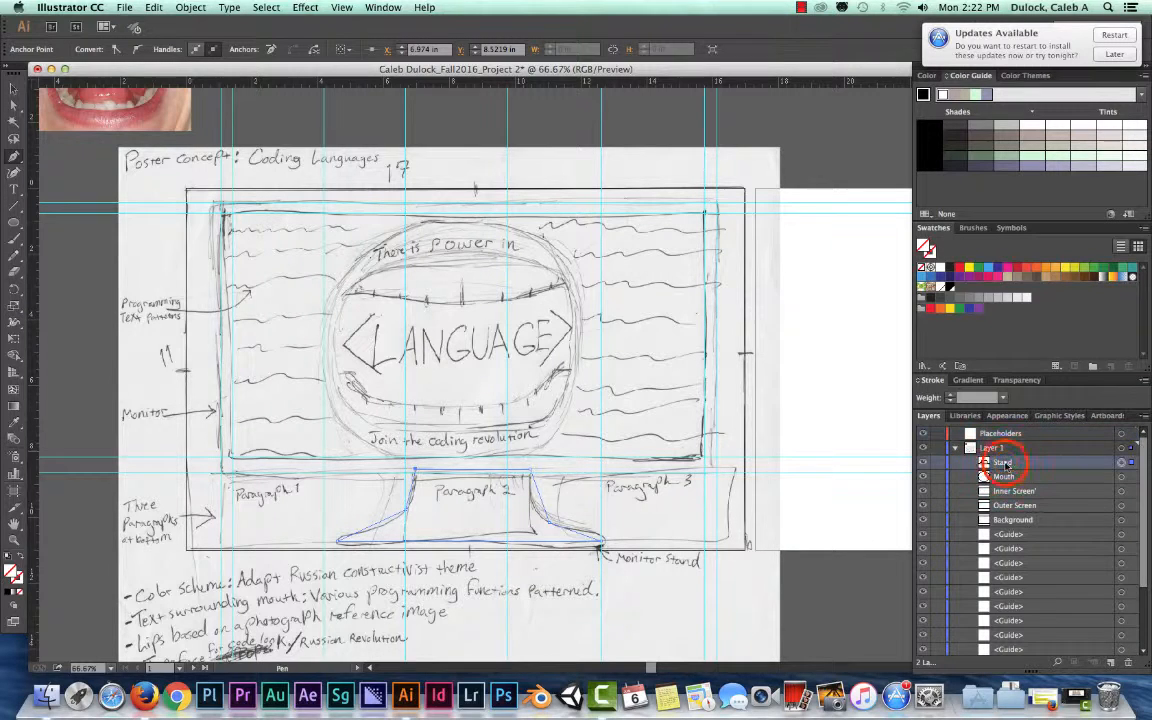
shift+click(1008, 520)
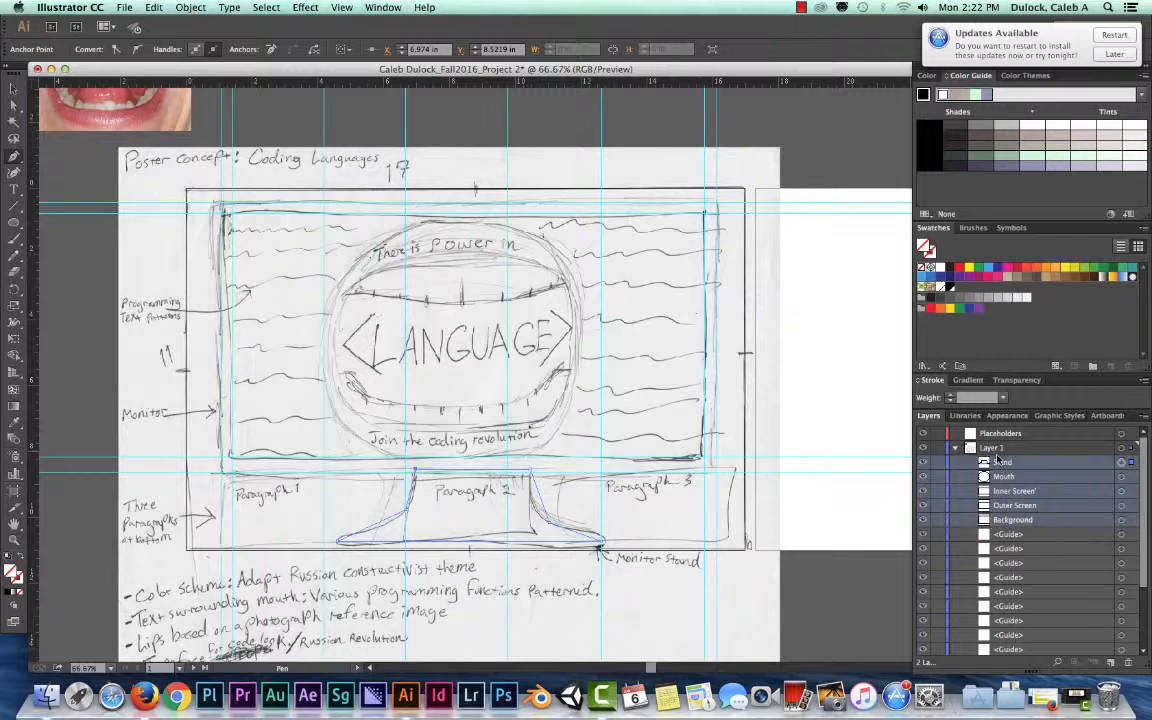
drag(998, 460, 1003, 436)
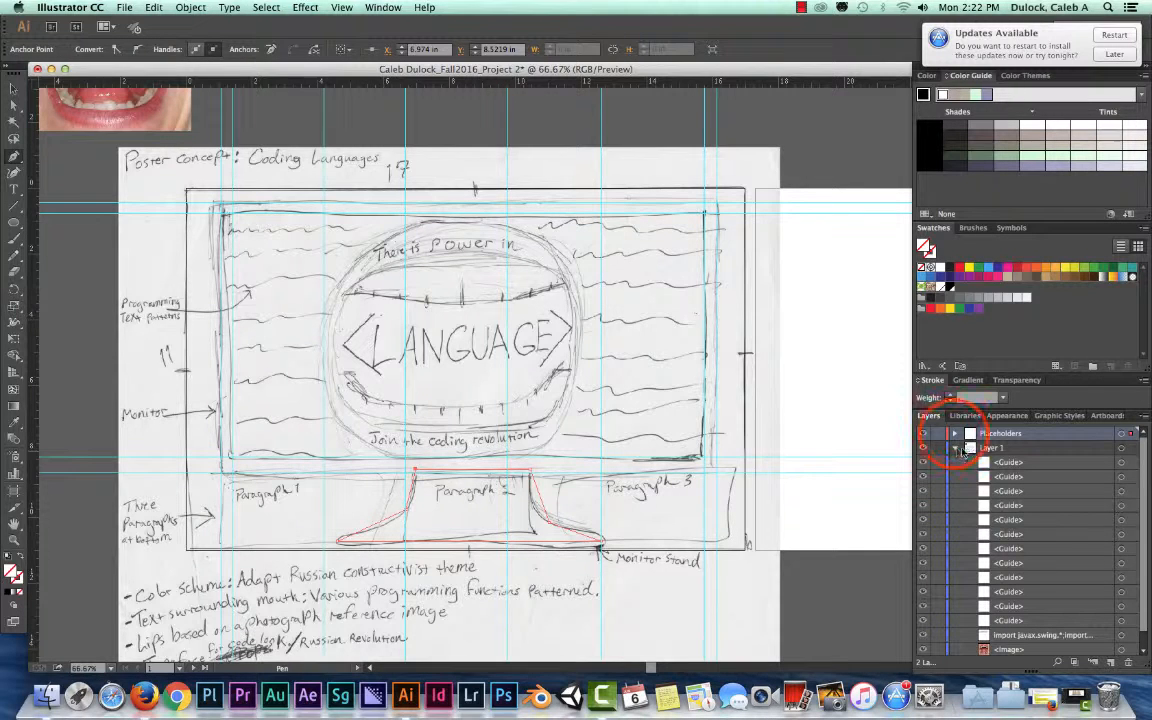
click(955, 433)
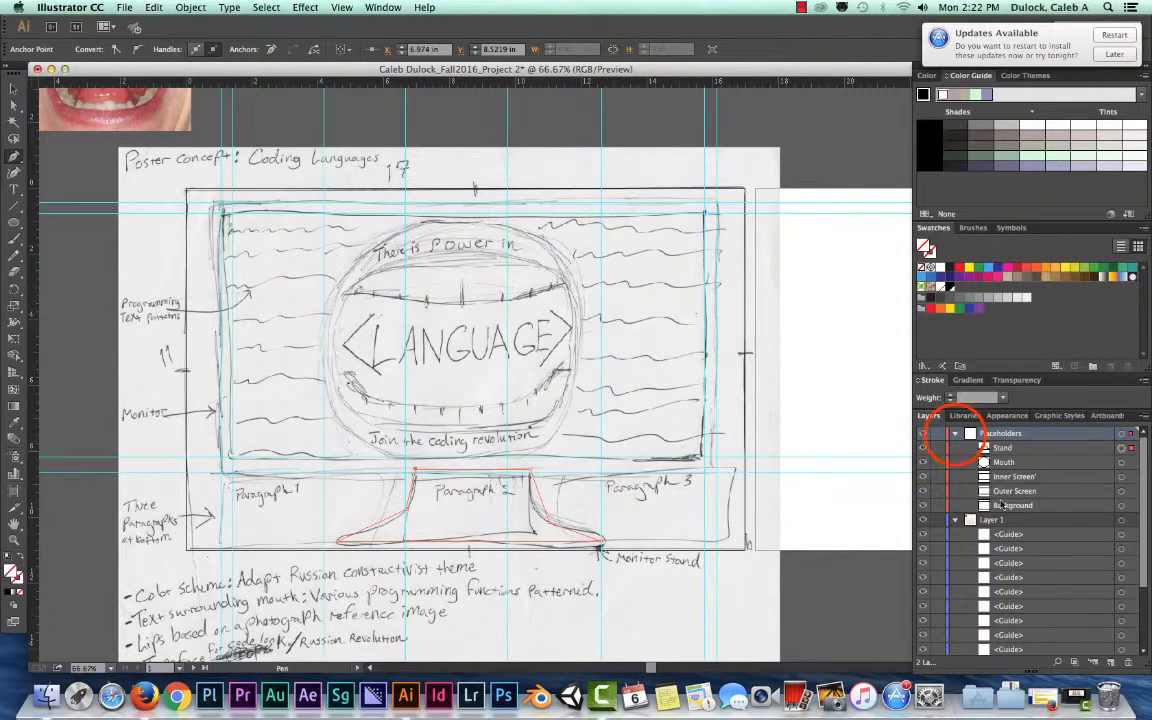
click(955, 434)
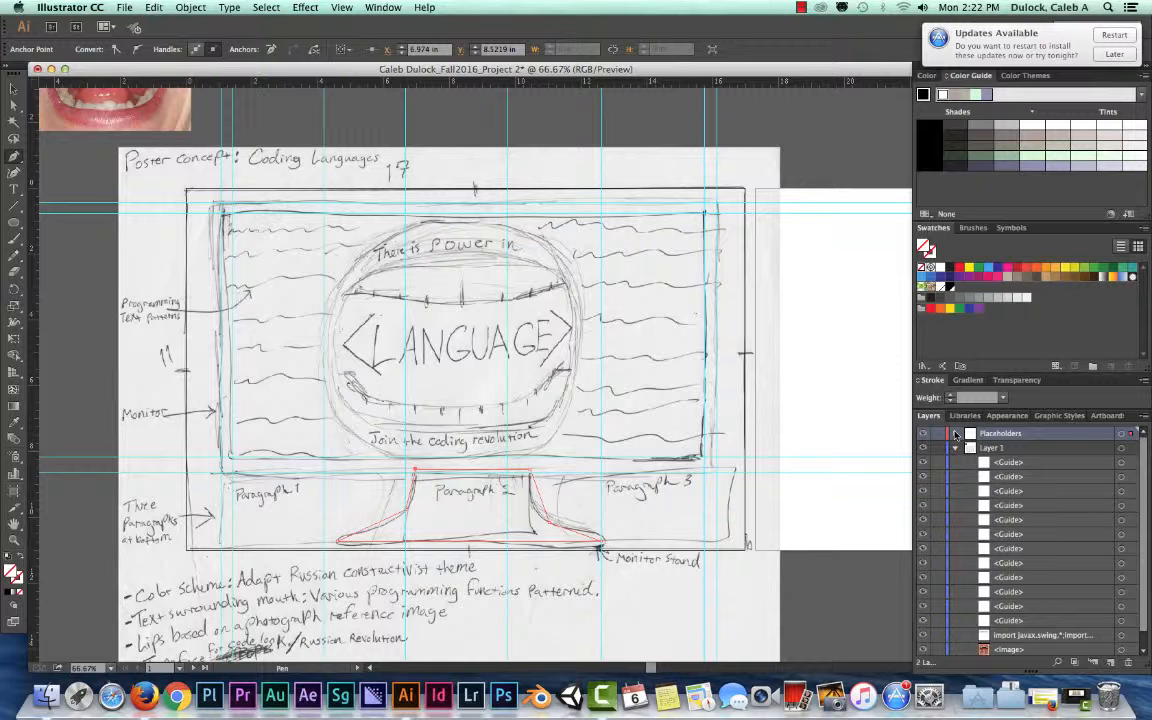
Rename Layer 1, which holds the guides and reference images, as Framework
click(956, 449)
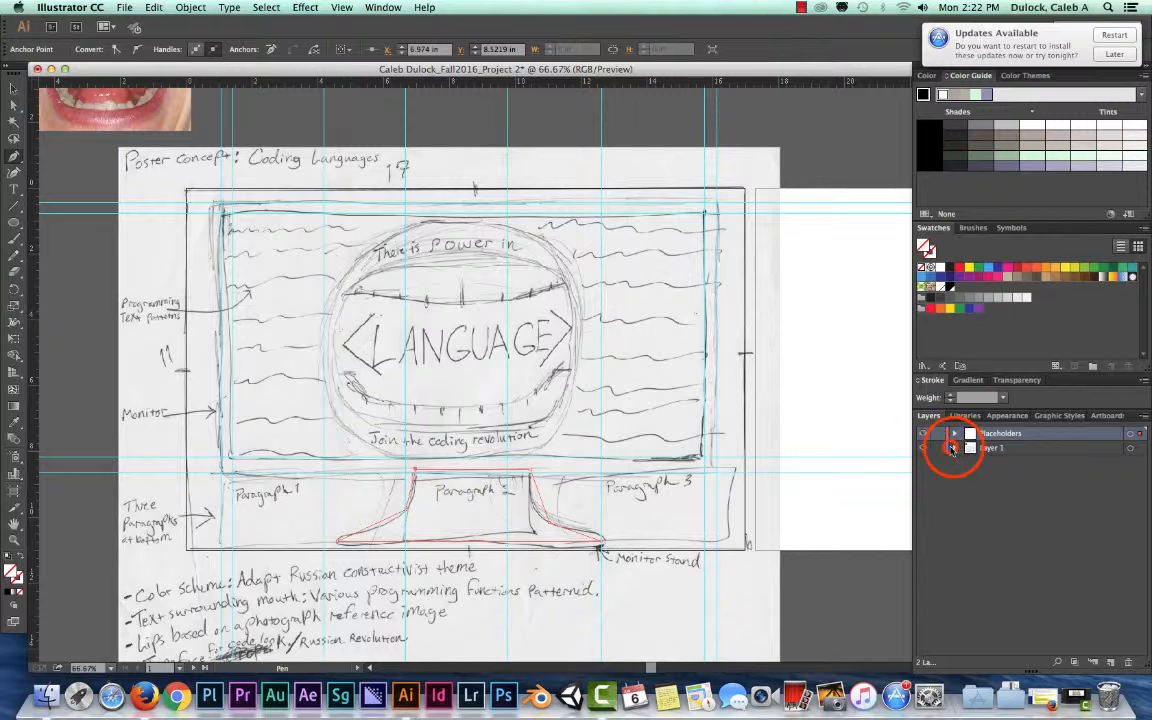
click(955, 448)
double_click(994, 448)
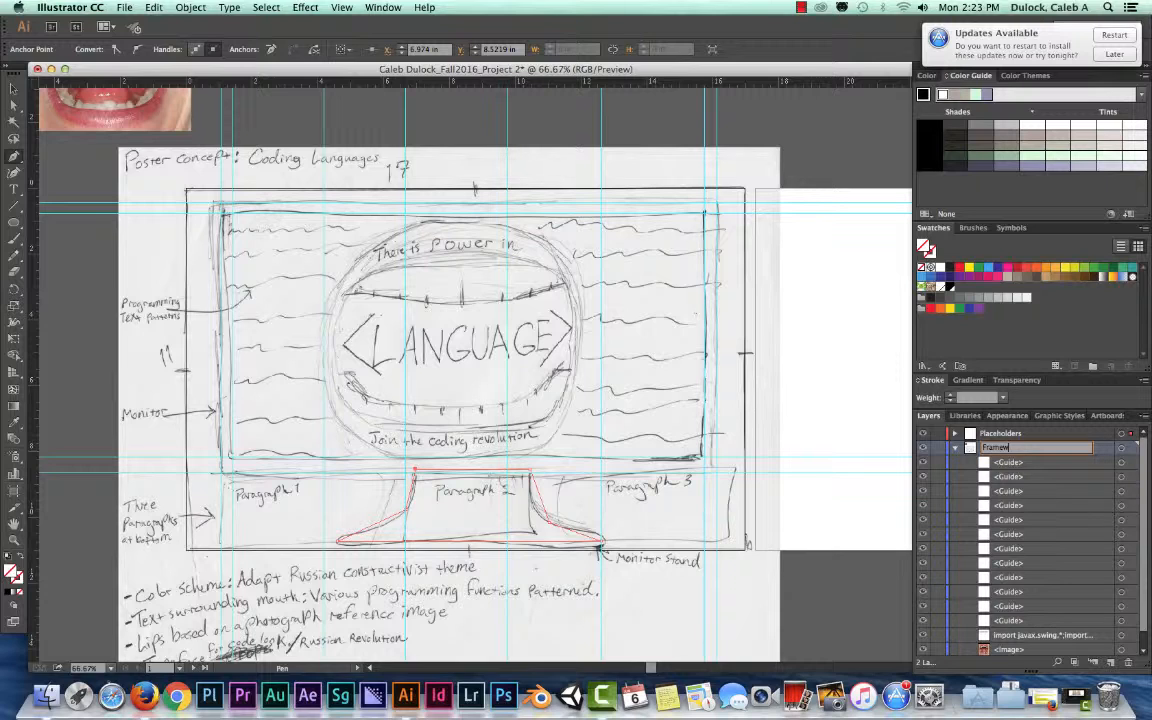
key(Return)
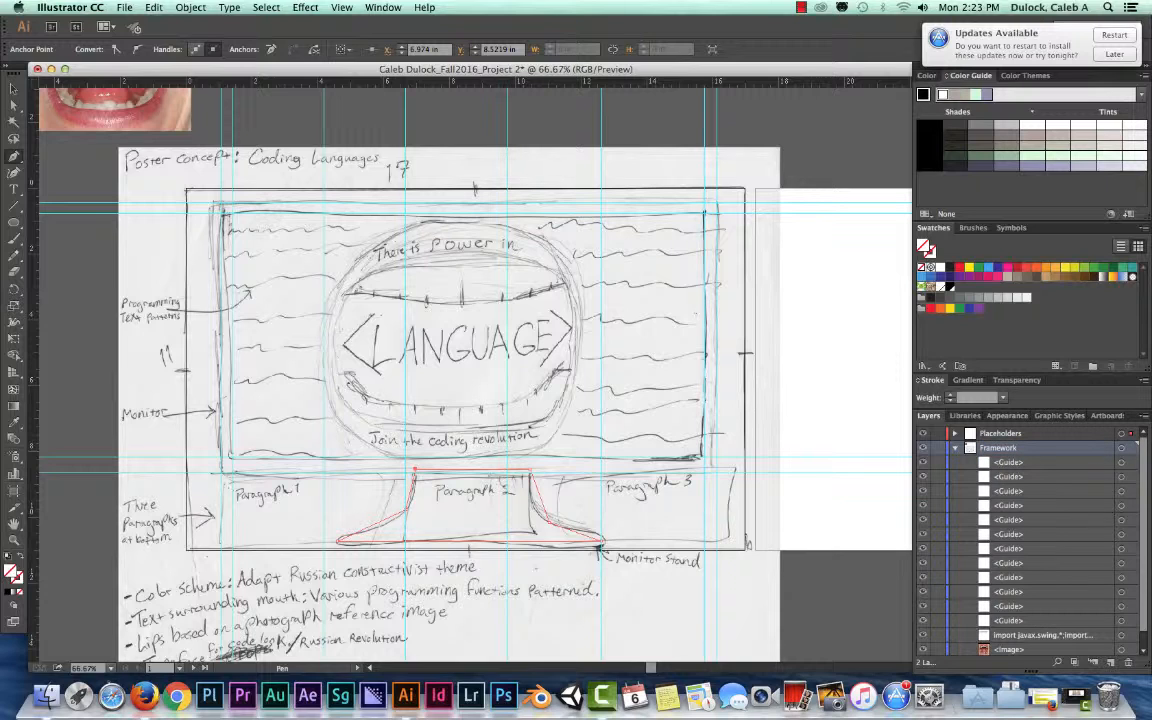
Expand the Placeholders layer and target its Mouth, Inner Screen, Outer Screen and Background objects to examine their outlines on the sketch
click(954, 434)
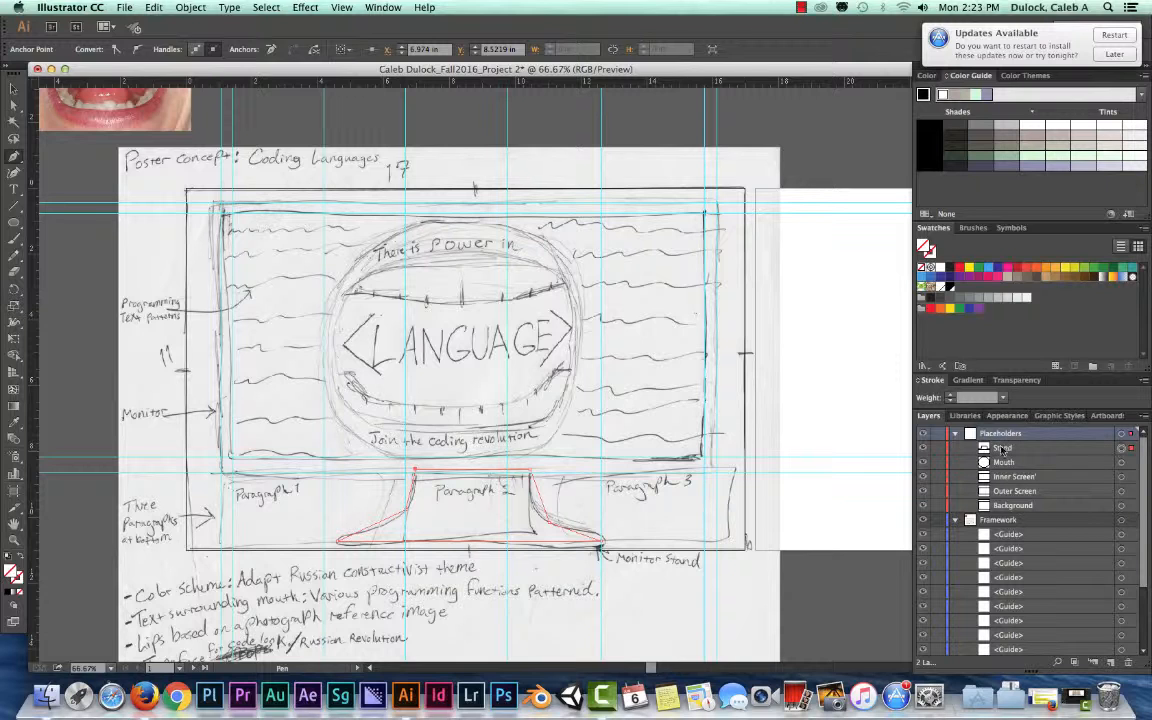
click(1002, 449)
click(1003, 462)
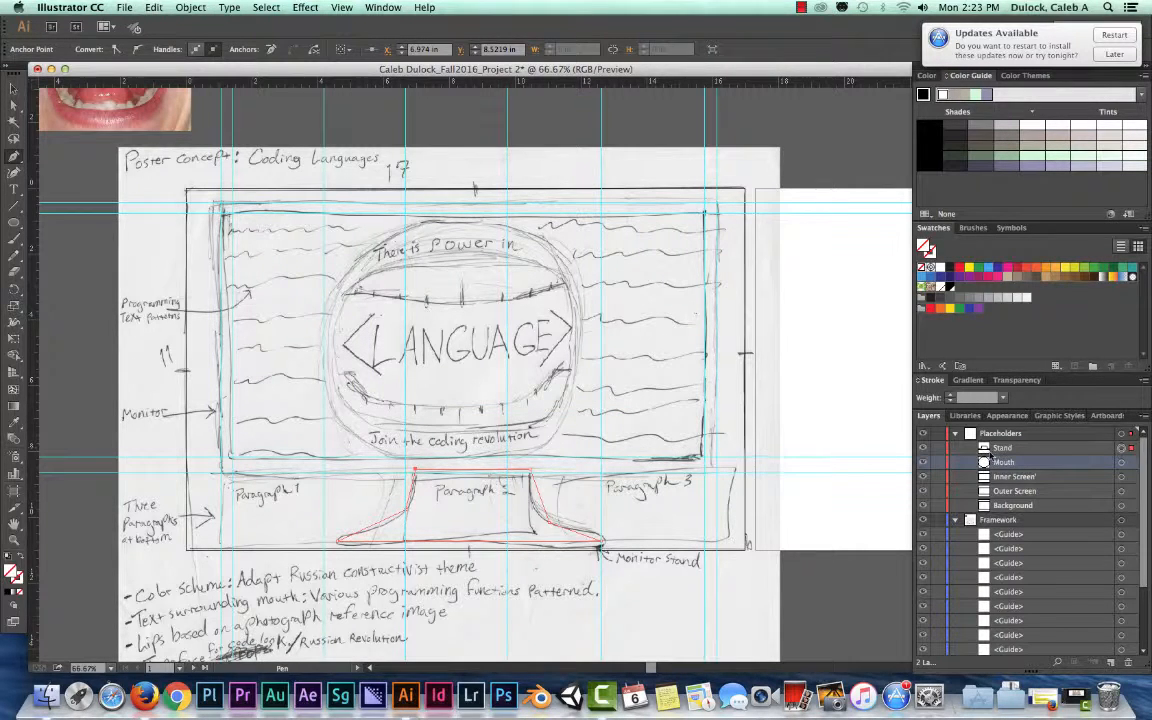
click(1120, 463)
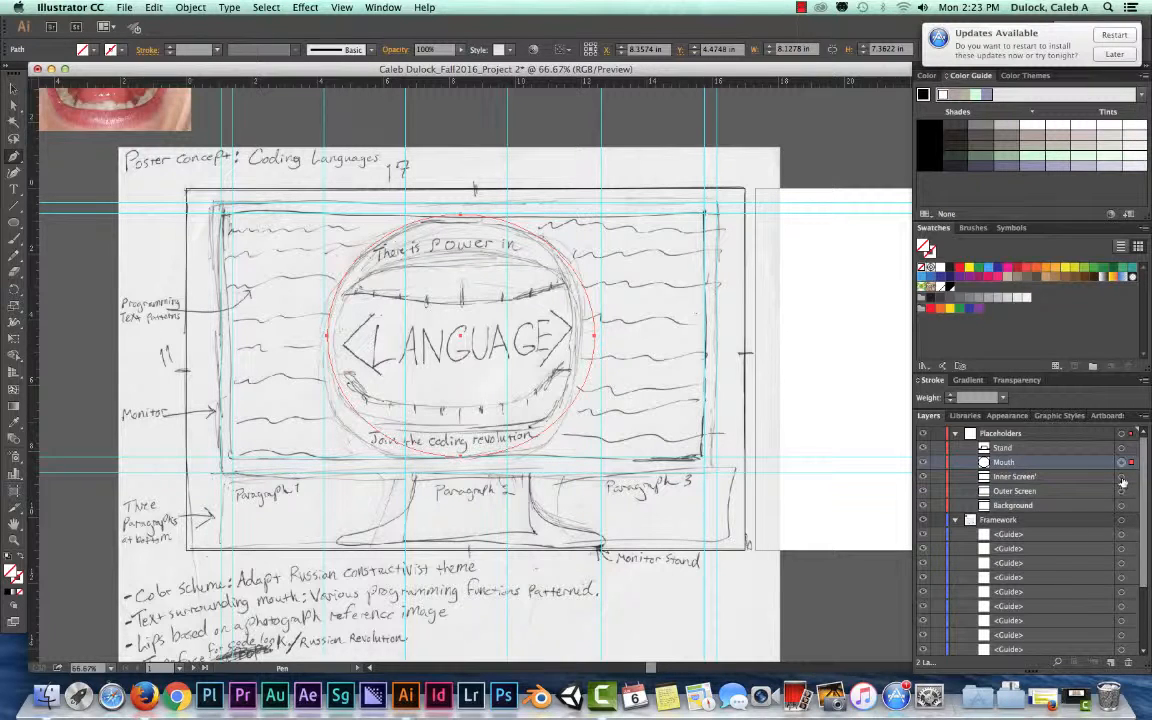
shift+click(1121, 478)
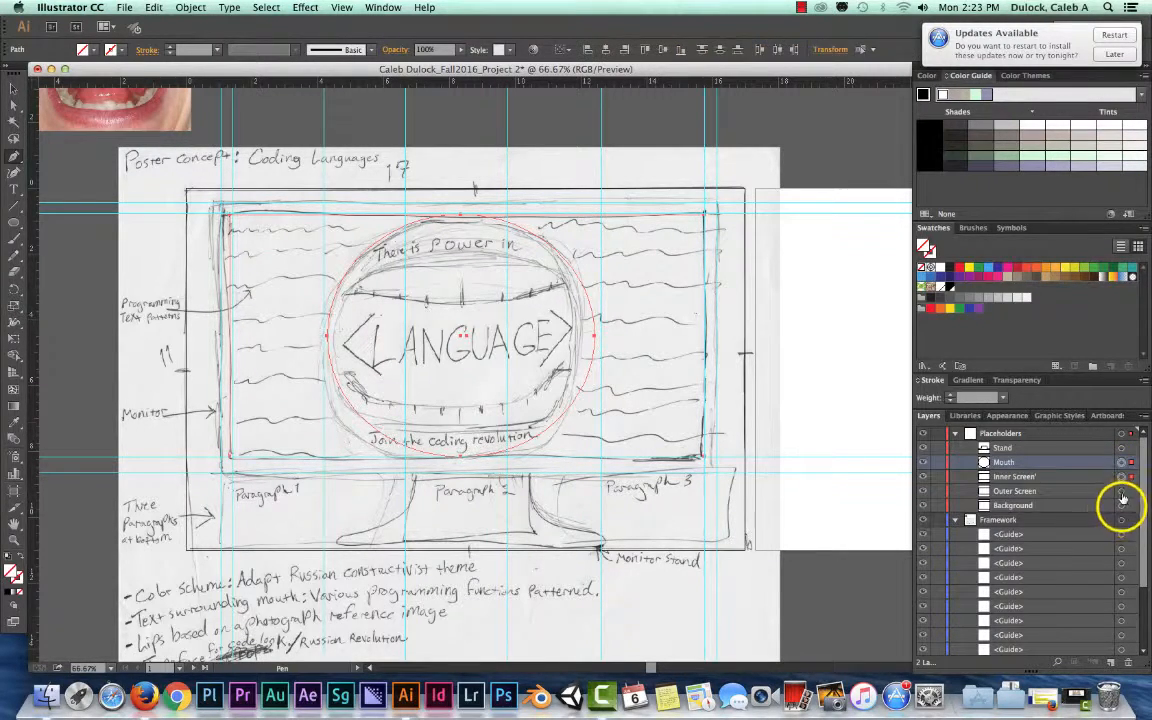
shift+click(1121, 492)
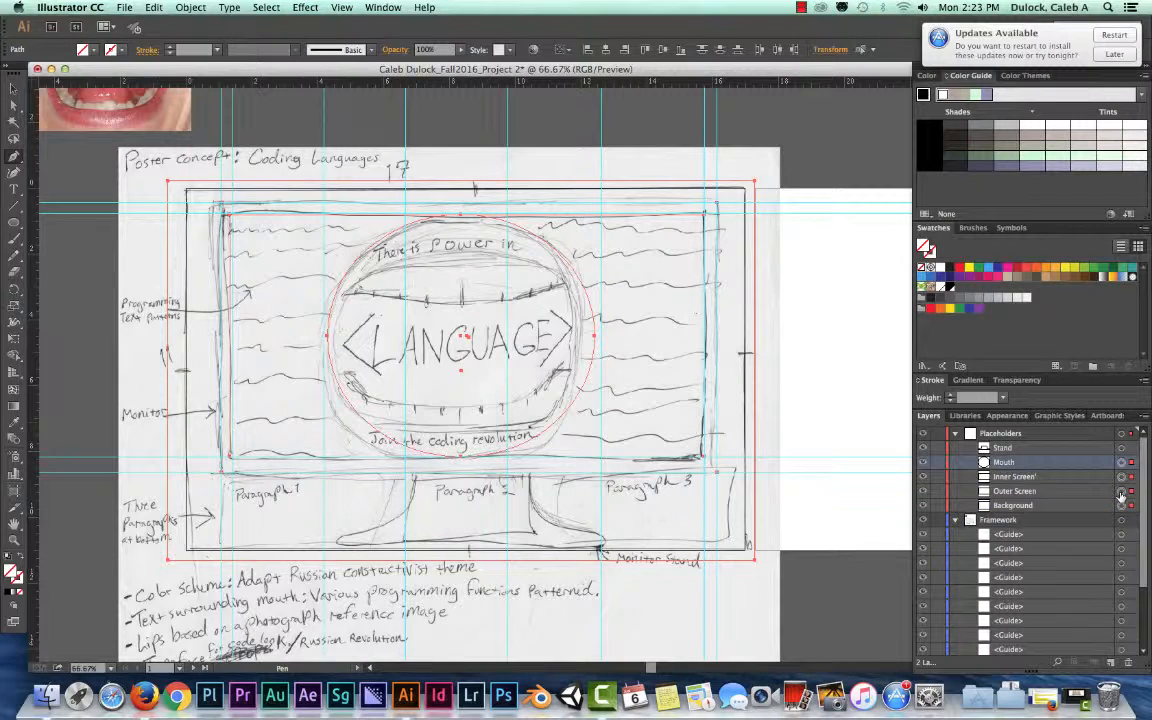
shift+click(1121, 477)
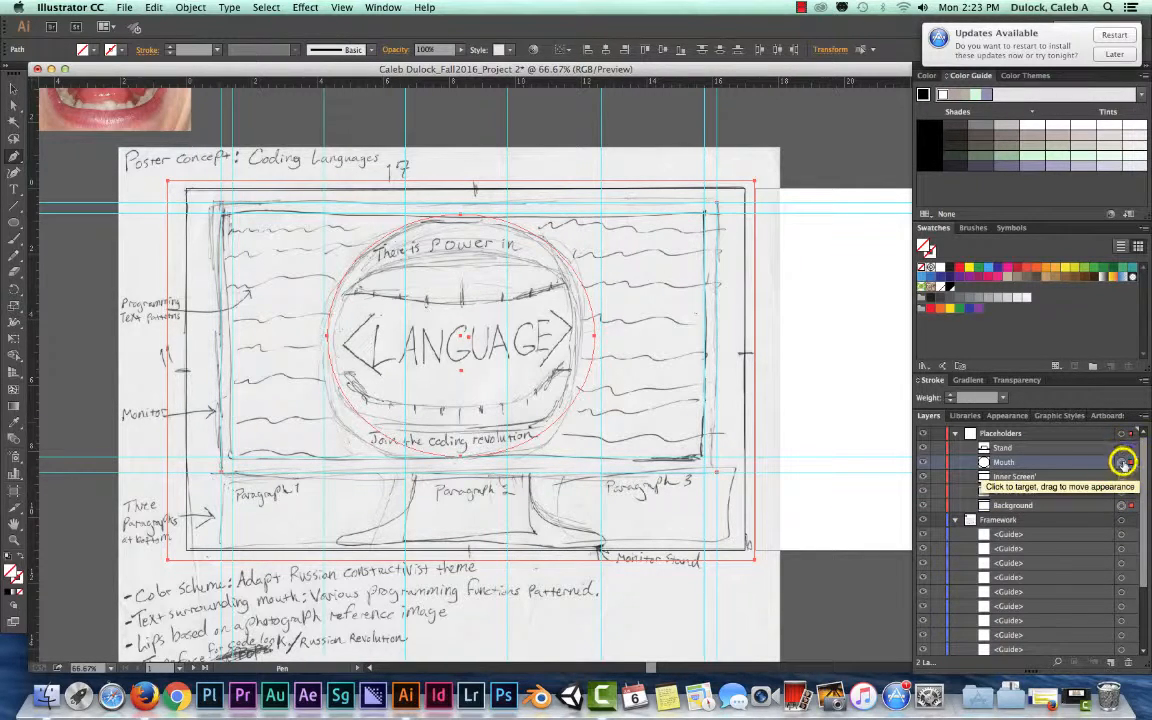
shift+click(1121, 462)
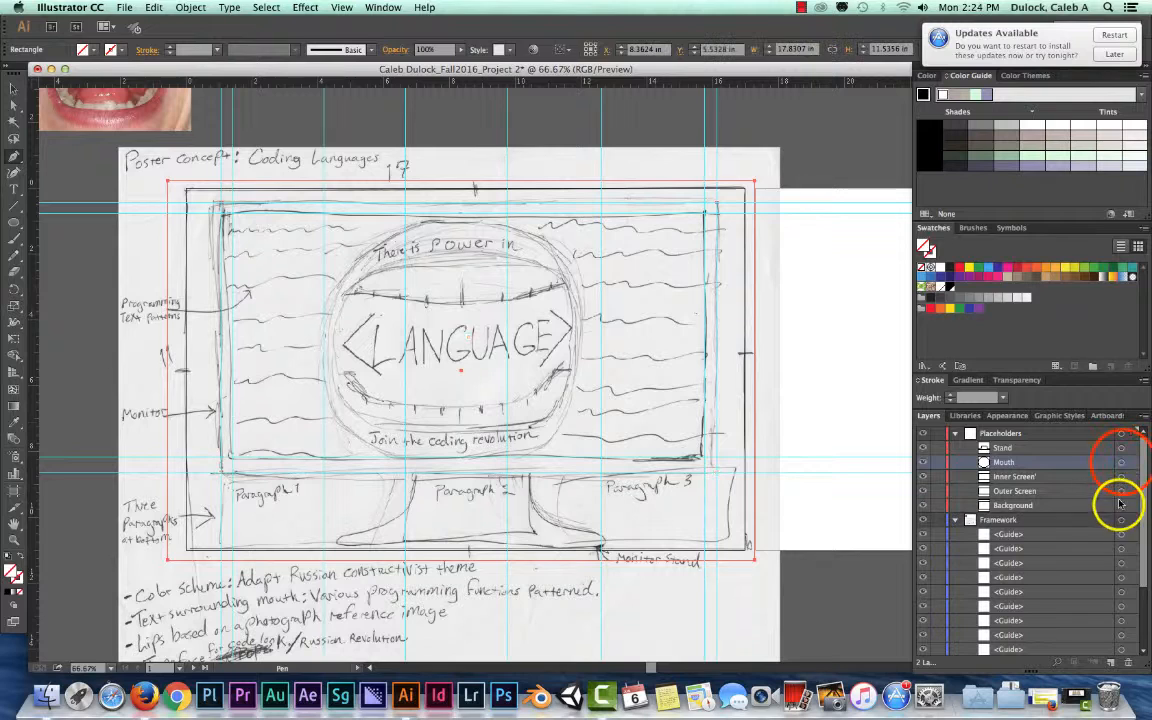
click(1122, 462)
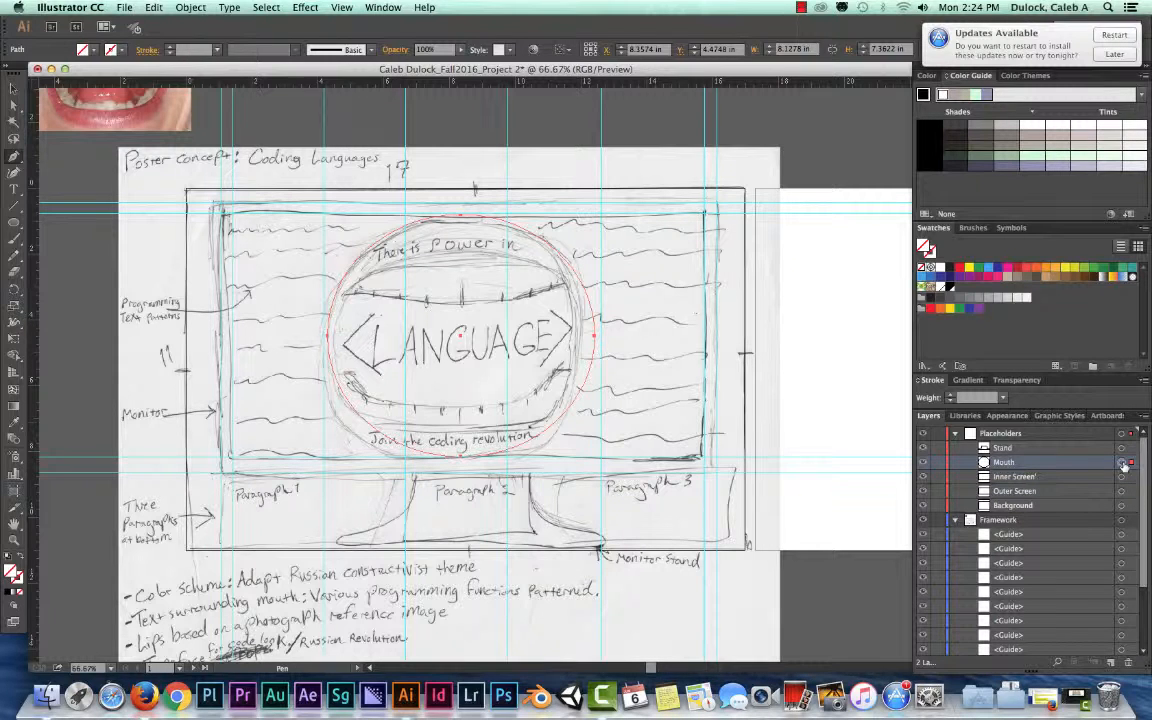
click(1032, 448)
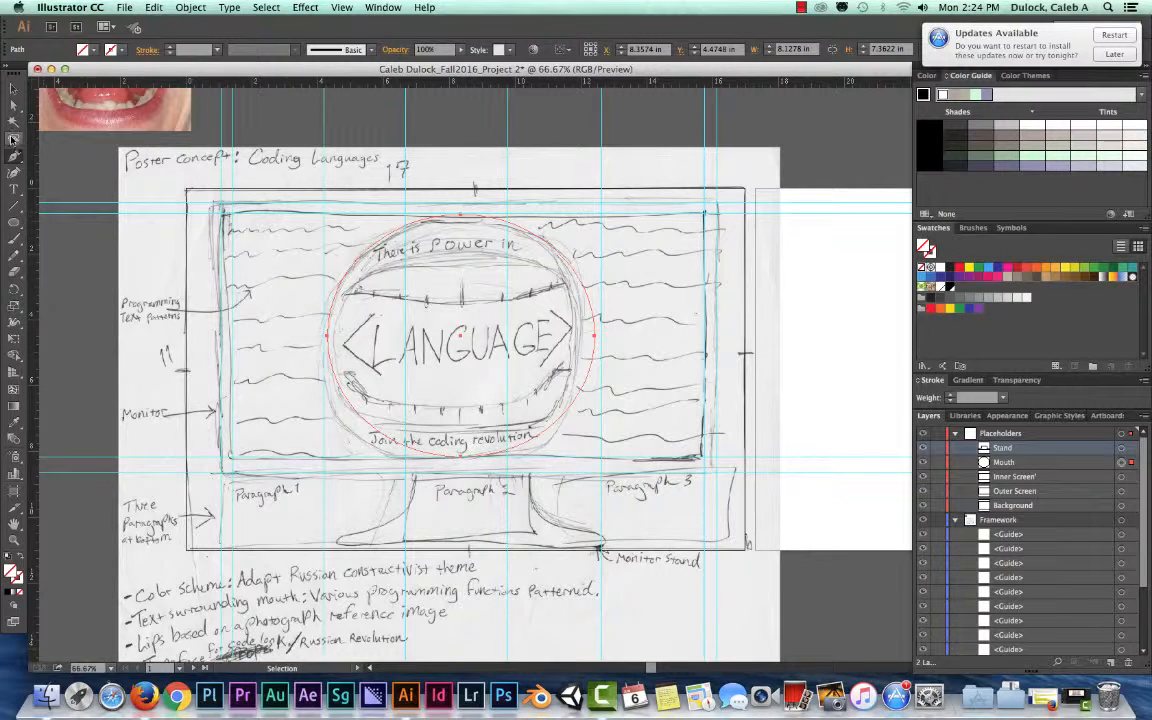
With nothing selected, draw an empty text area over the sketched word LANGUAGE and name it Title
click(13, 90)
click(13, 174)
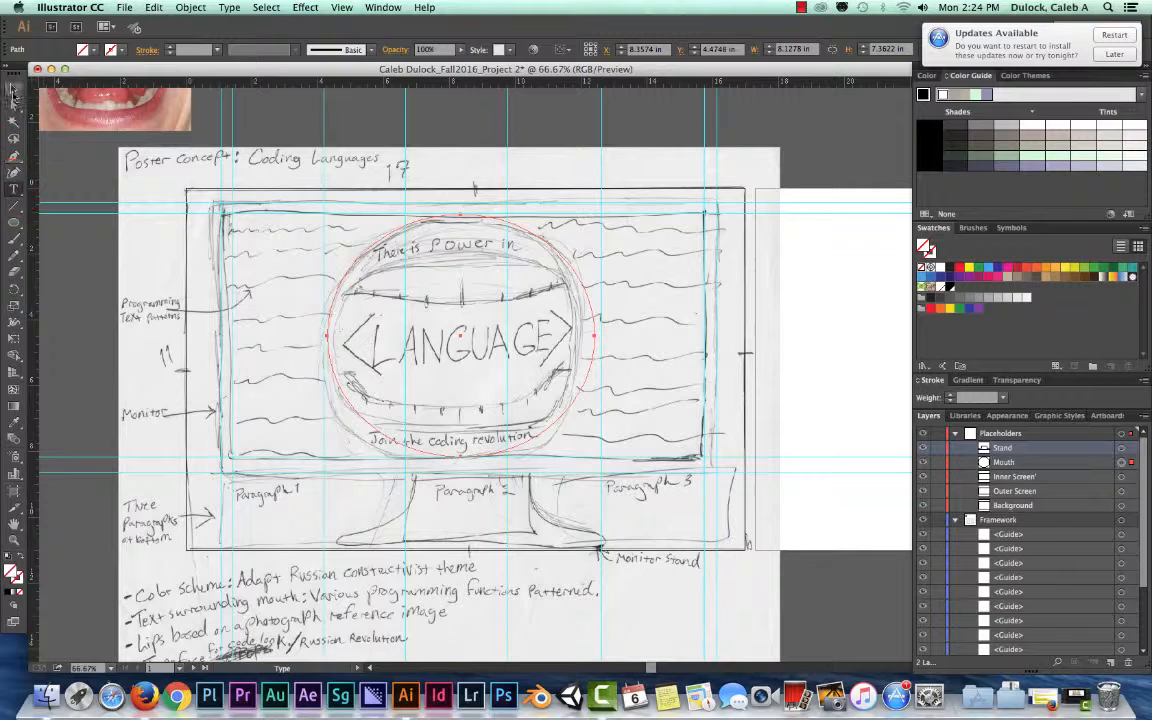
key(v)
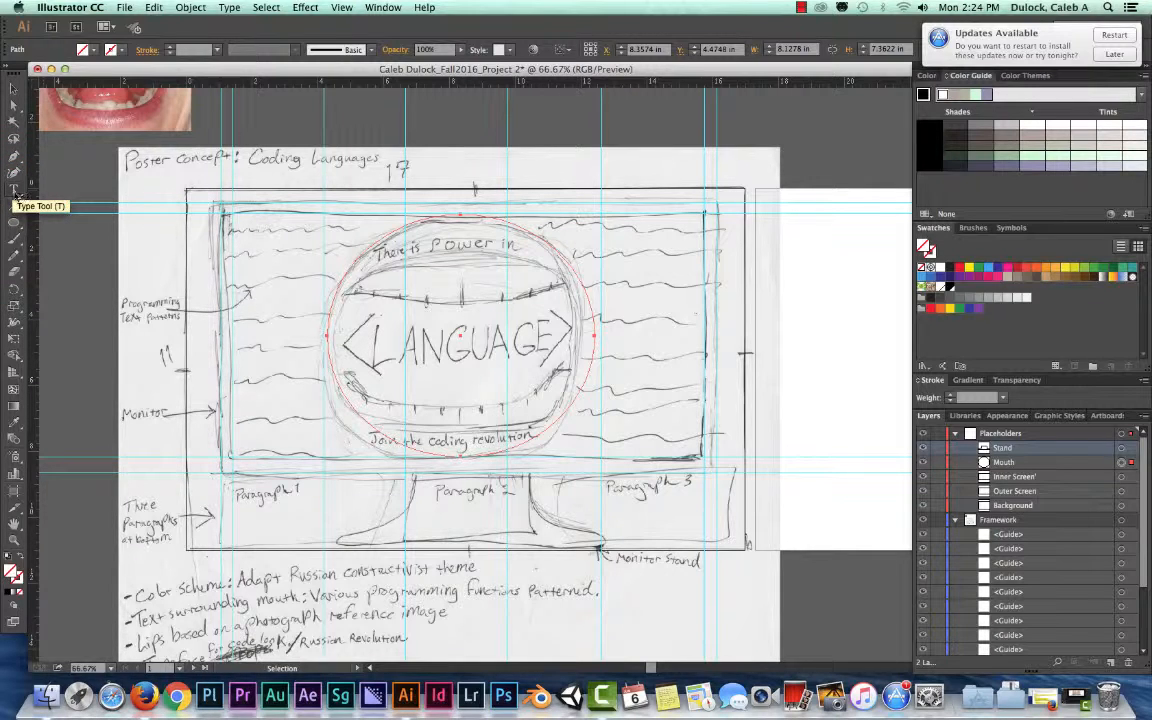
click(13, 188)
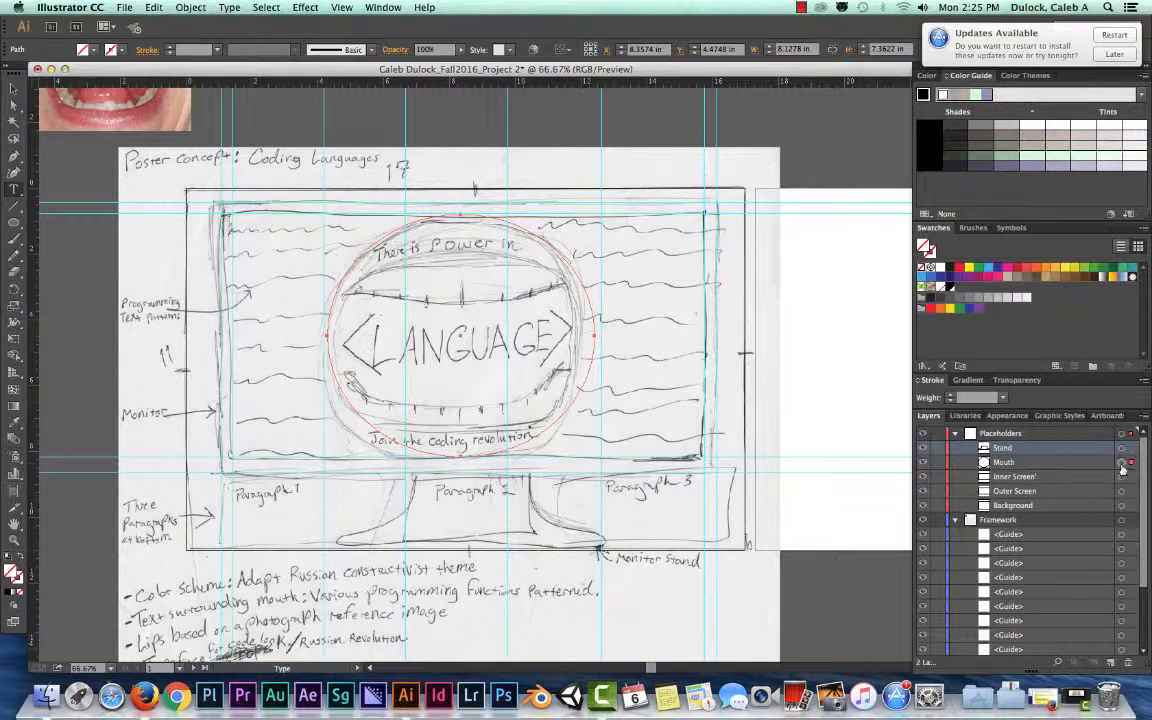
key(shift+super+a)
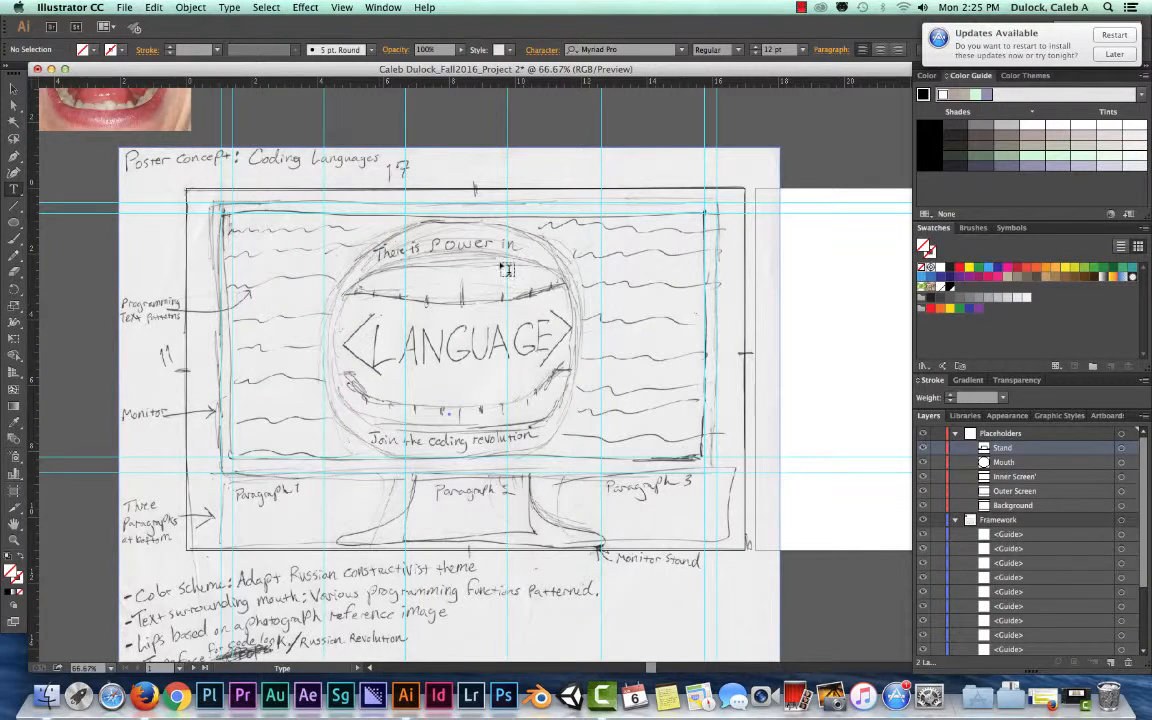
click(344, 306)
drag(344, 306, 576, 374)
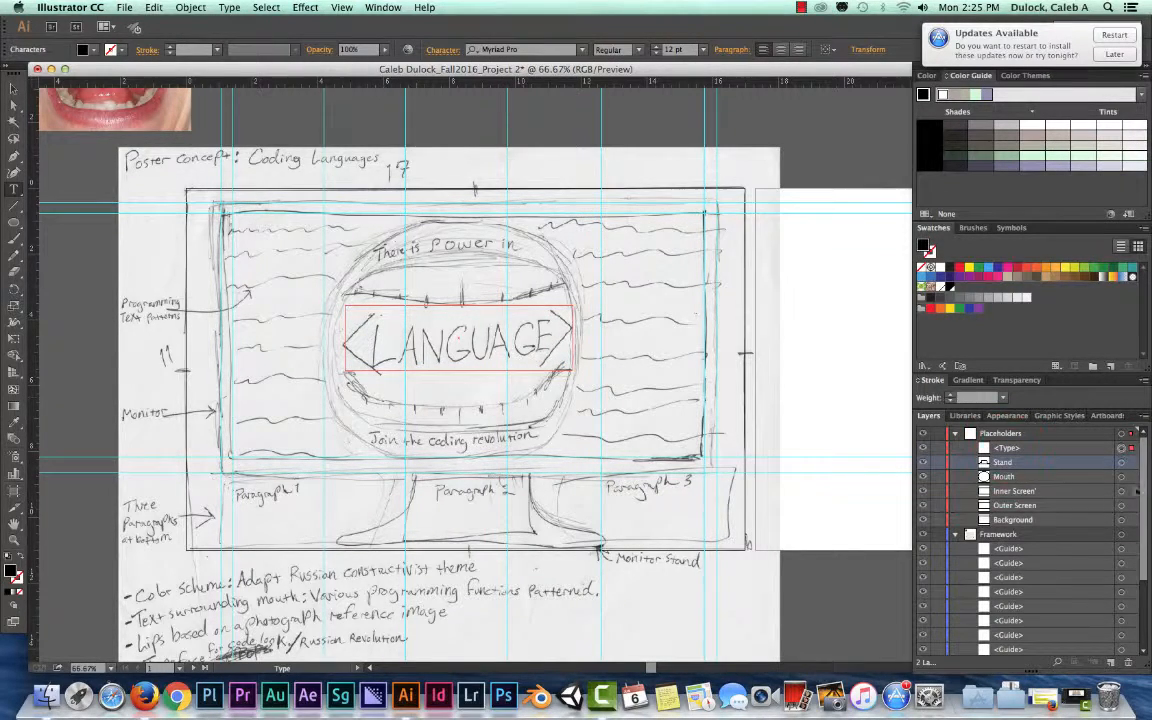
double_click(1006, 448)
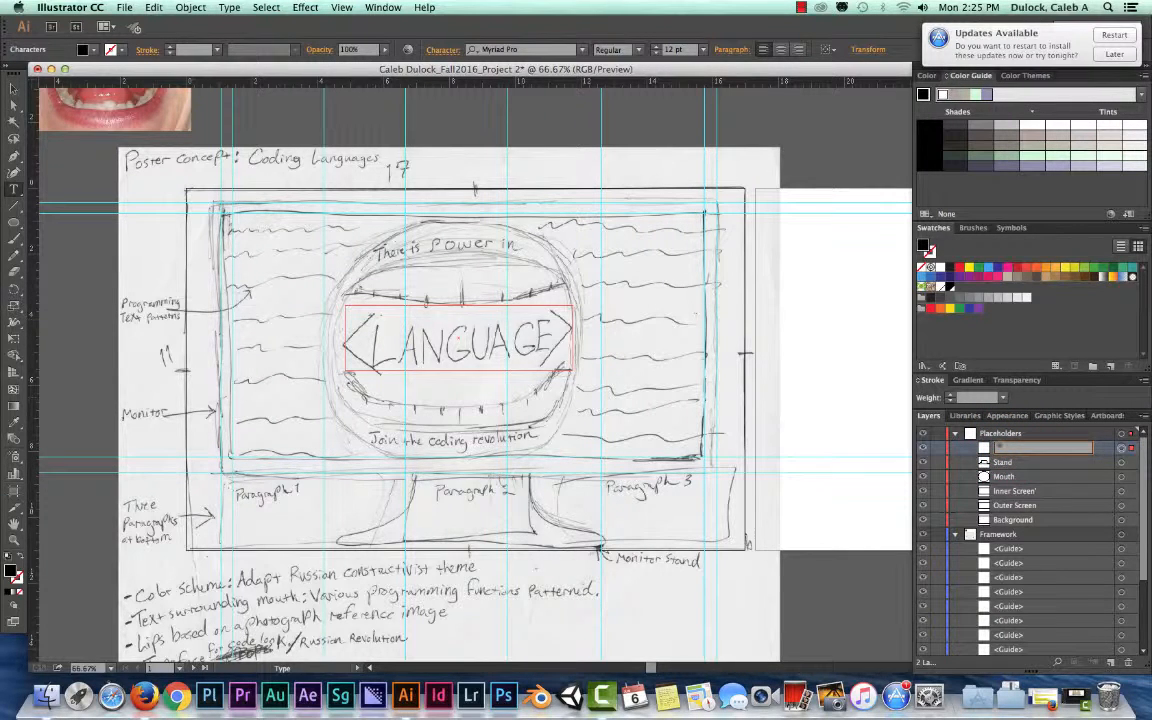
text(Title)
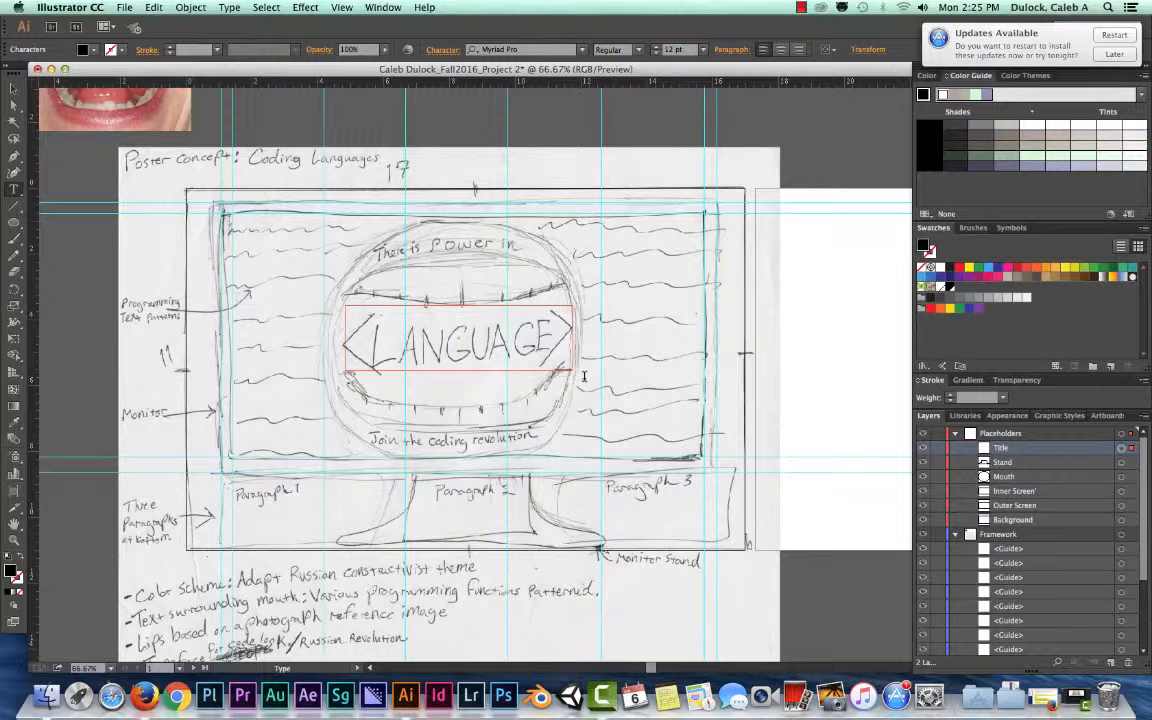
Draw an empty text area over the sketched "There is Power in" line above the mouth
click(16, 186)
click(15, 89)
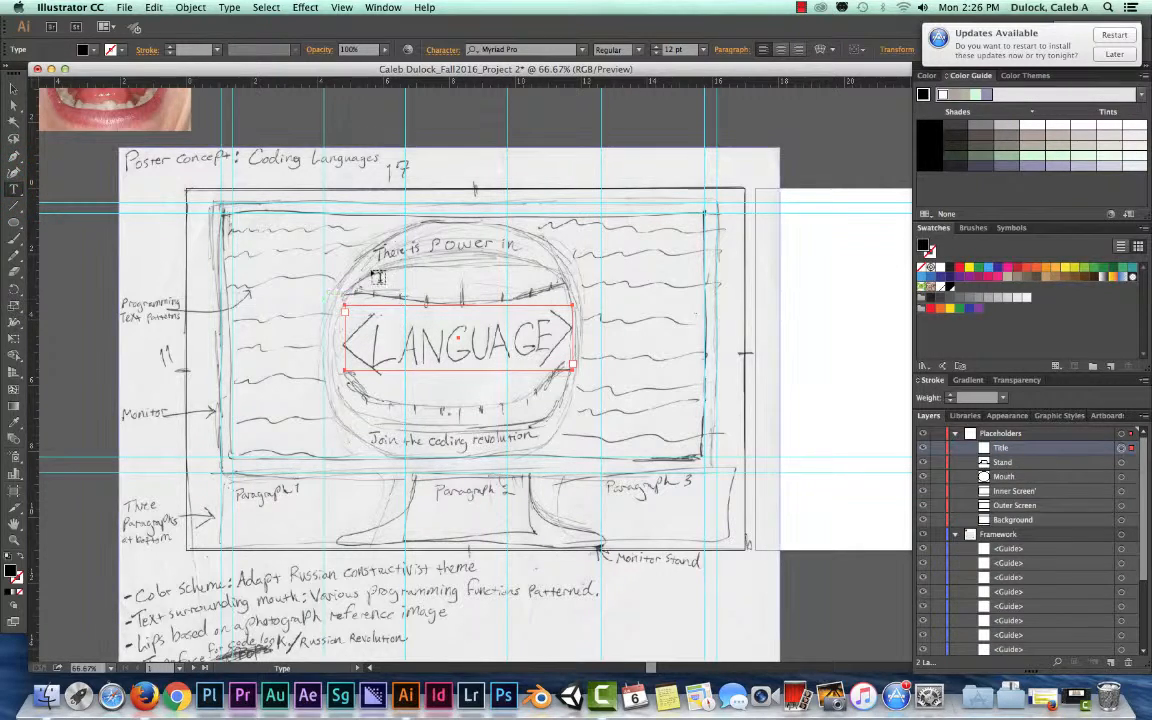
click(14, 188)
click(13, 190)
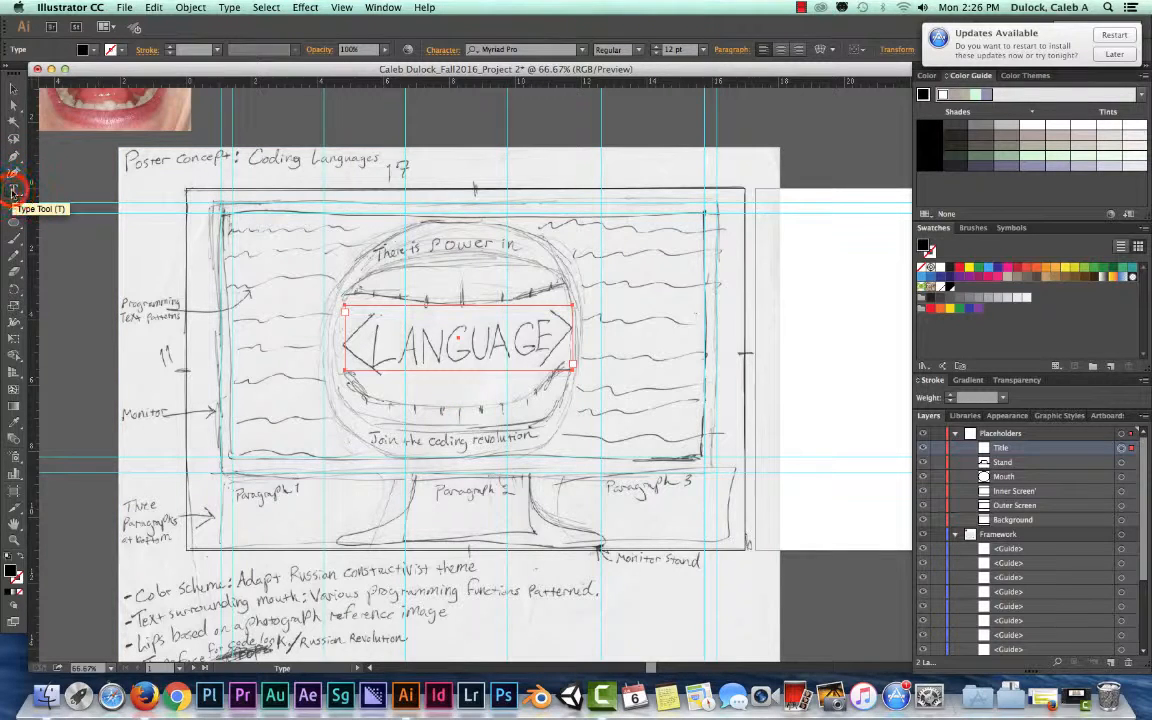
drag(347, 241, 556, 264)
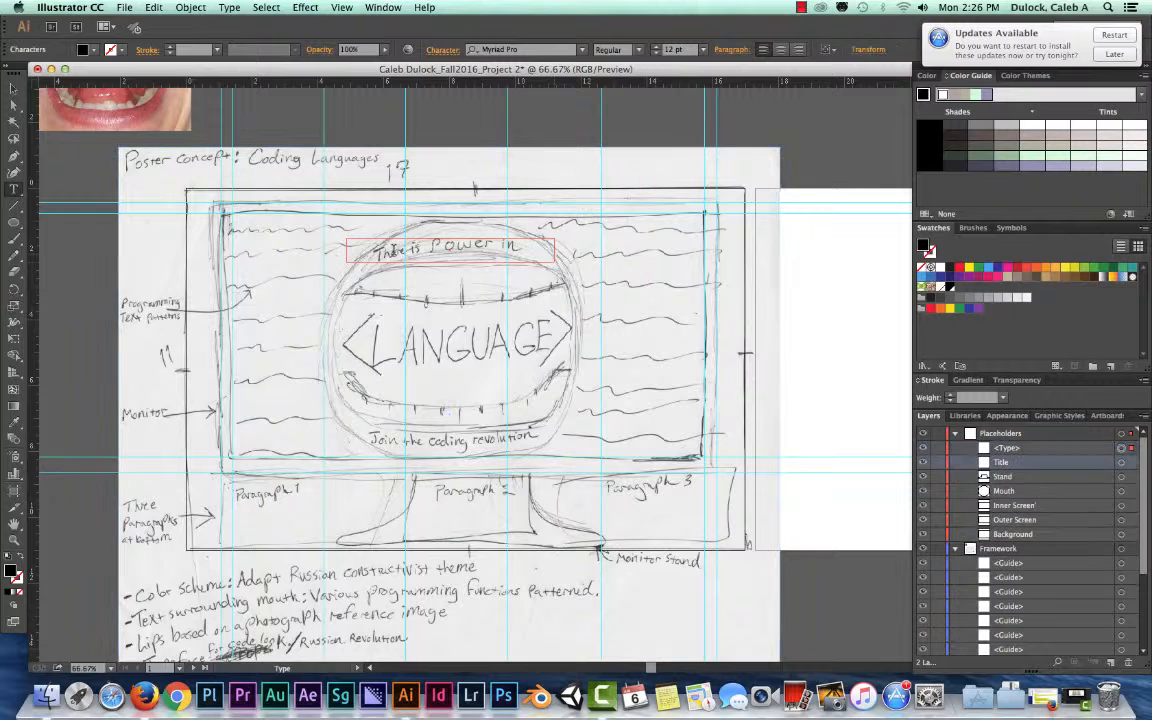
Rename the text area over "There is Power in" as Subtitle 1
click(1005, 448)
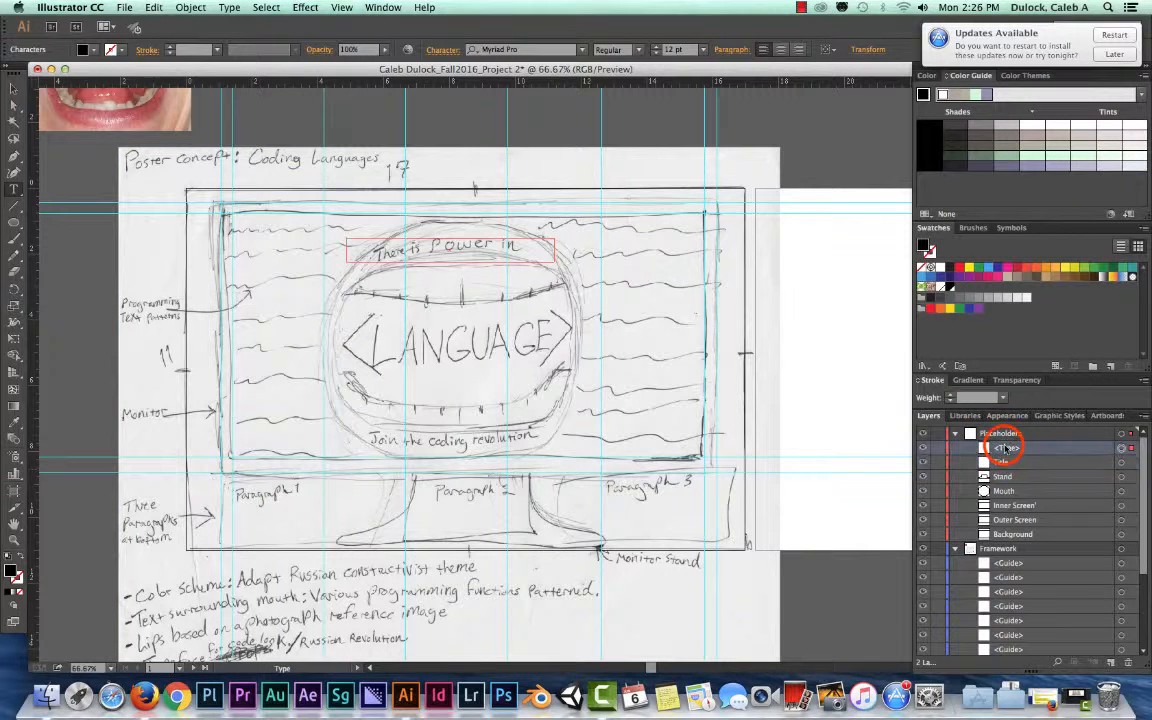
double_click(1005, 449)
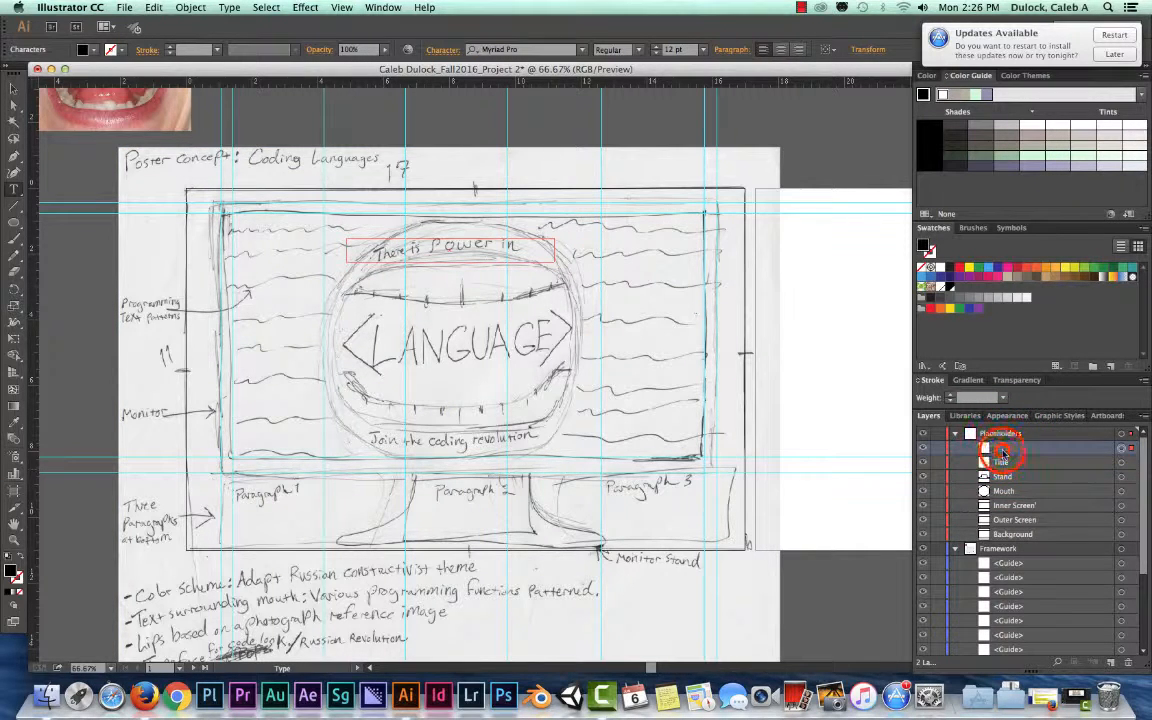
click(595, 389)
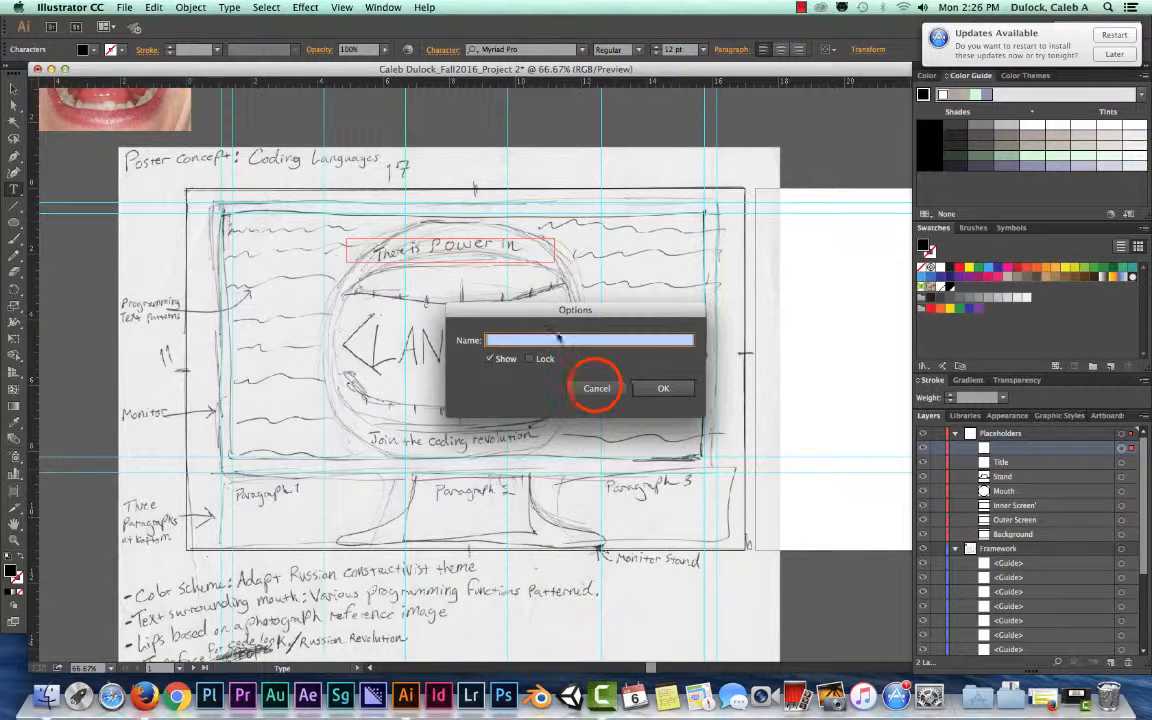
click(1005, 449)
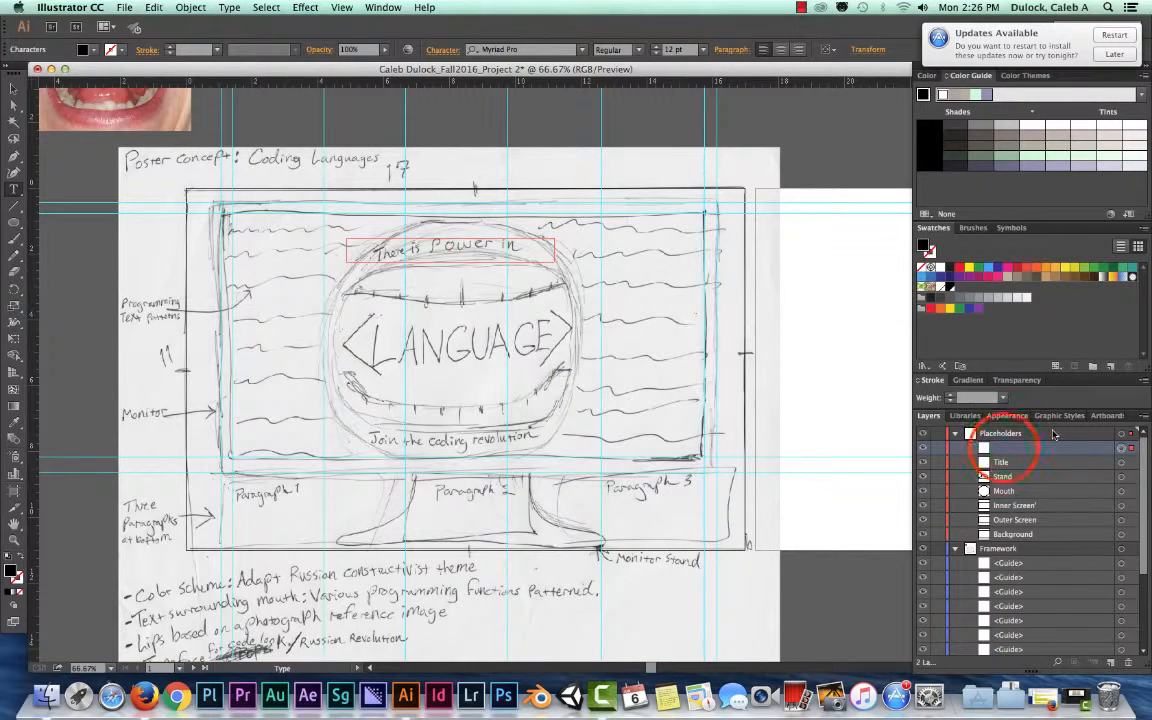
double_click(1005, 449)
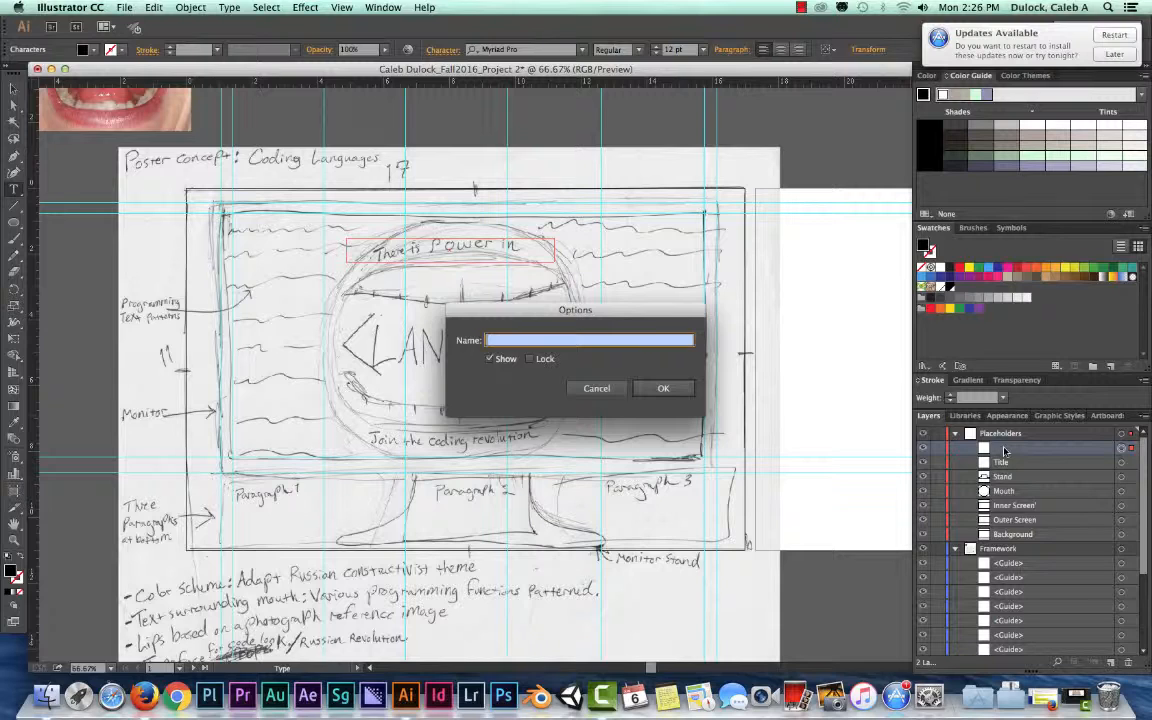
text(Subtitle)
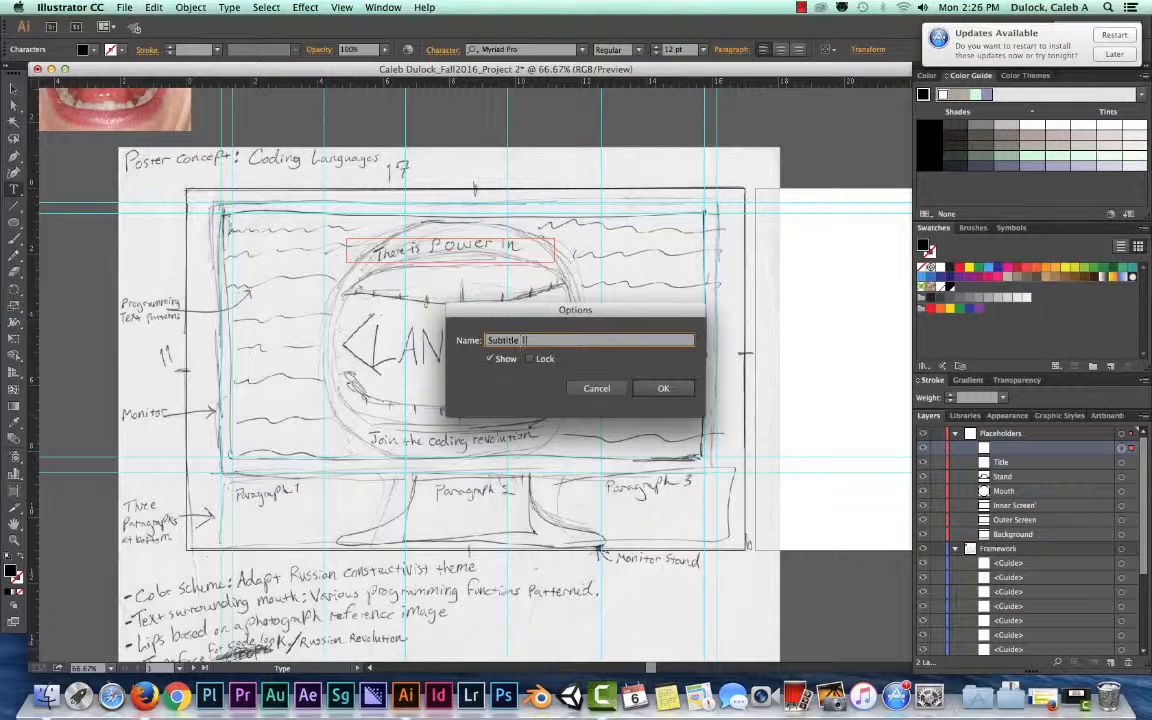
text( 1)
key(Return)
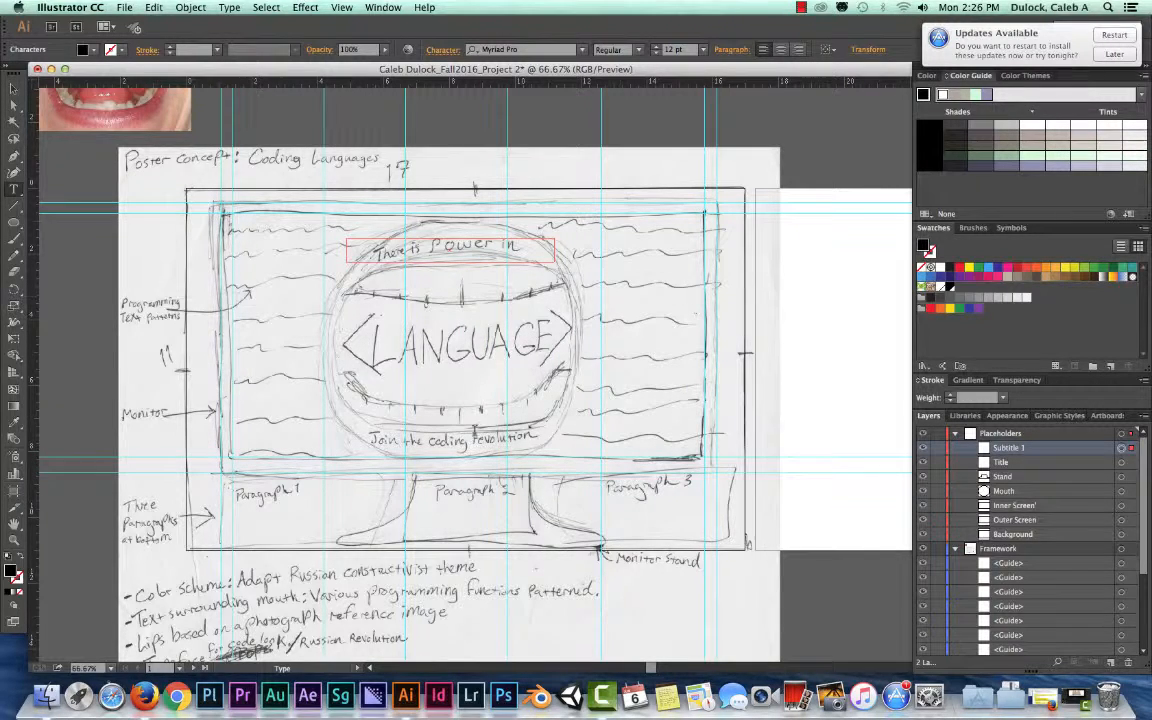
Draw an empty text area over the sketched "Join the coding revolution" line and name it Subtitle 2
click(14, 189)
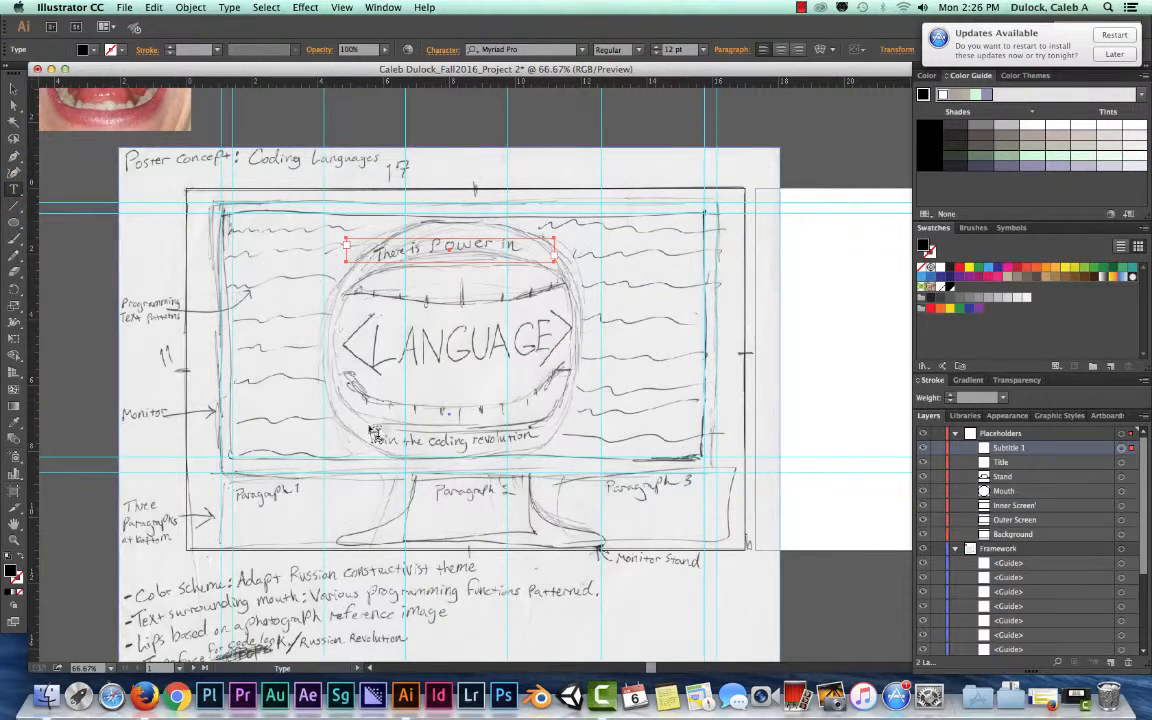
drag(335, 429, 556, 453)
double_click(1009, 449)
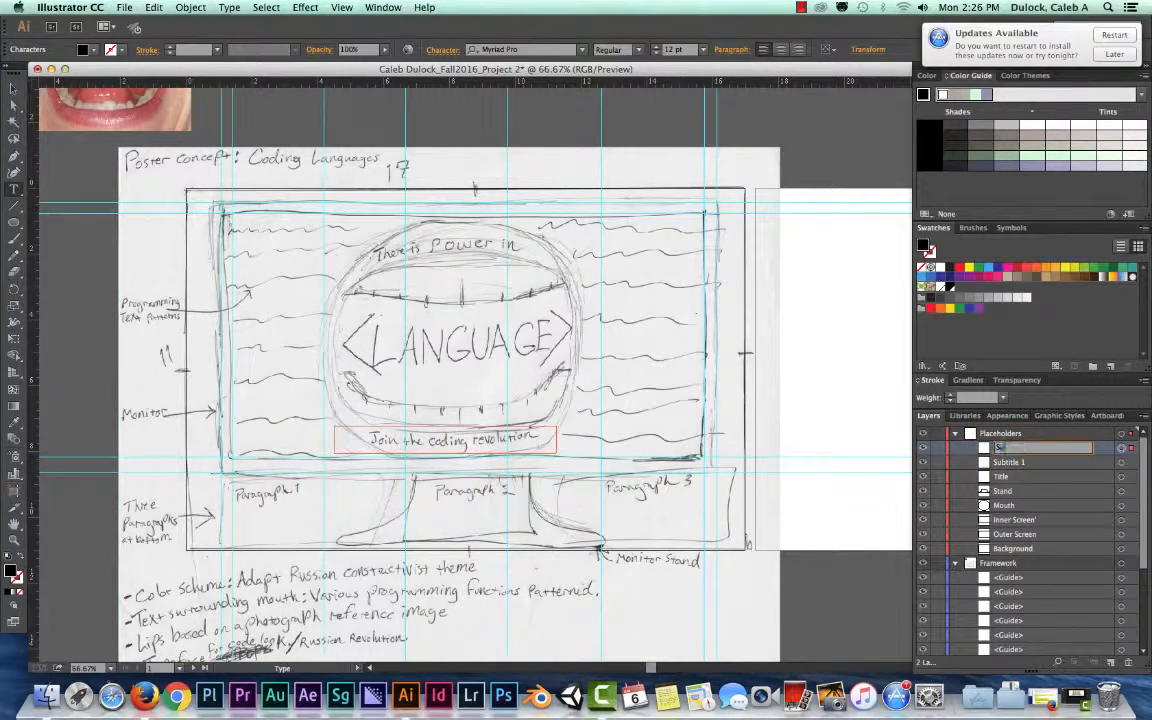
text(Subtitle 2)
key(Return)
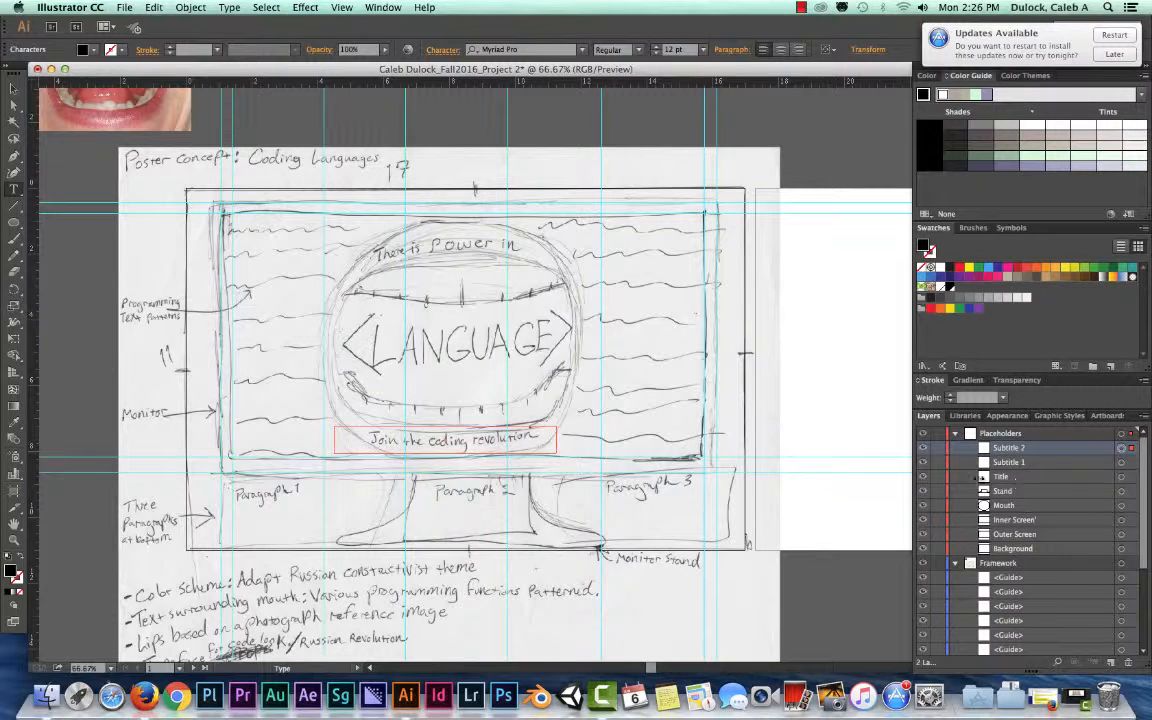
Draw an empty text area over the sketched Paragraph 1 block beside the monitor stand and name it Paragraph 1
click(14, 187)
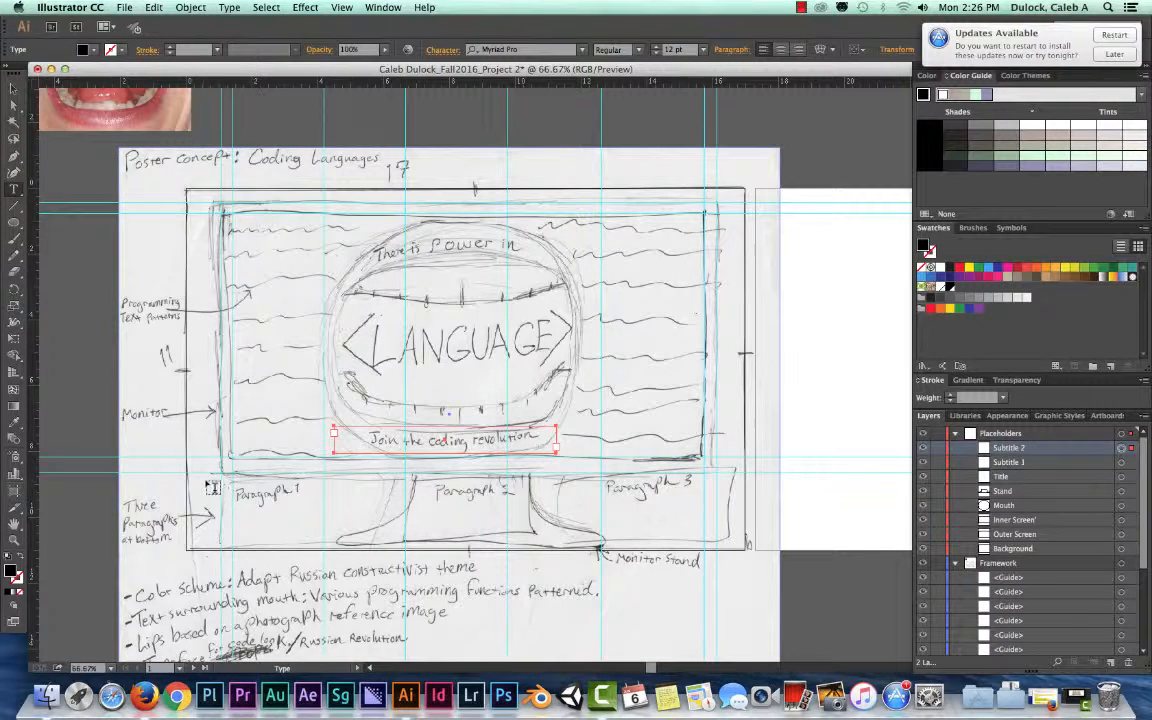
drag(210, 482, 384, 548)
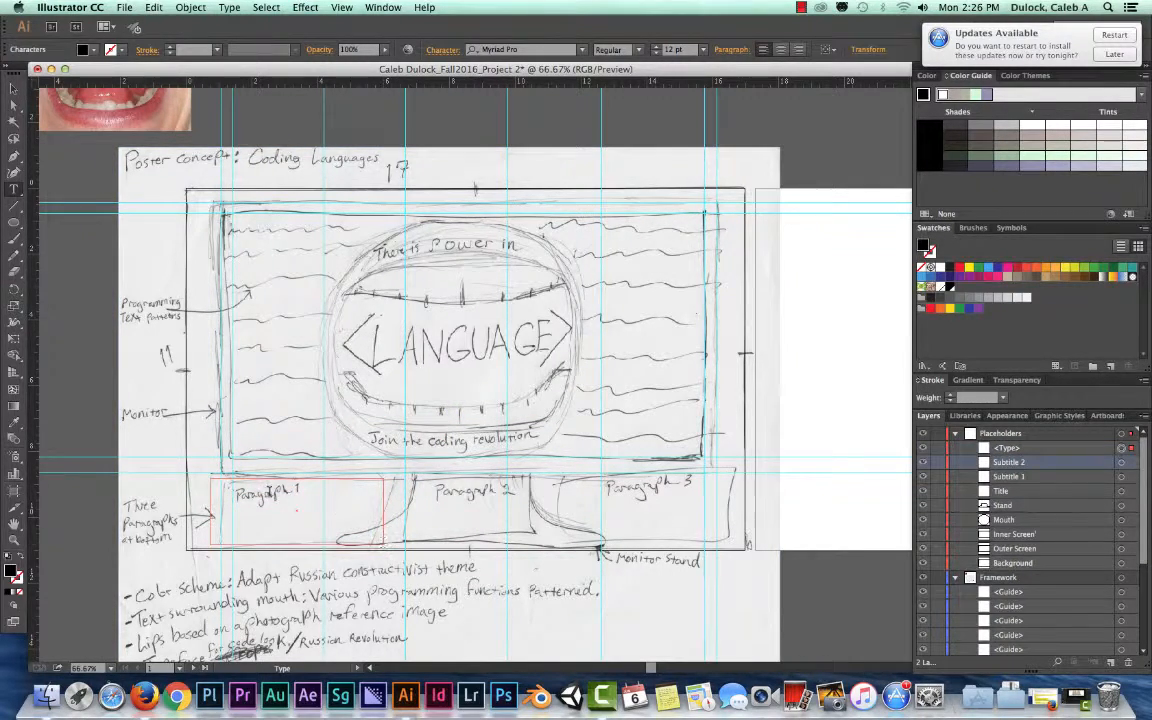
double_click(1008, 447)
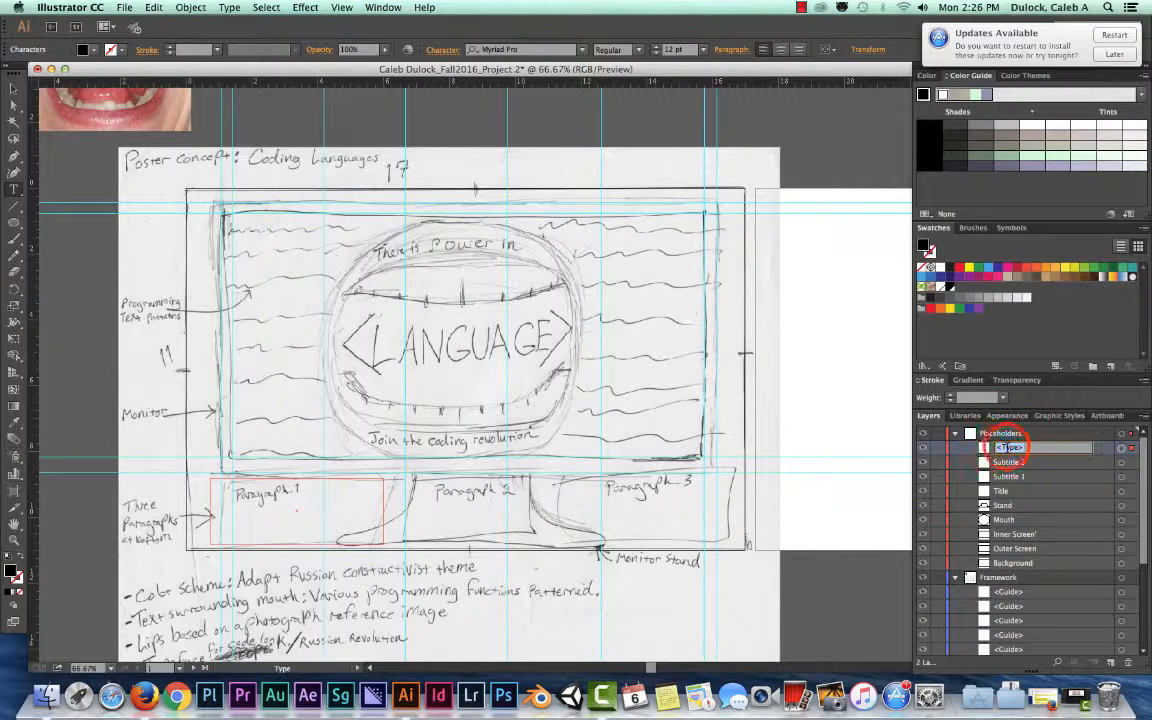
text(Paragraph 1)
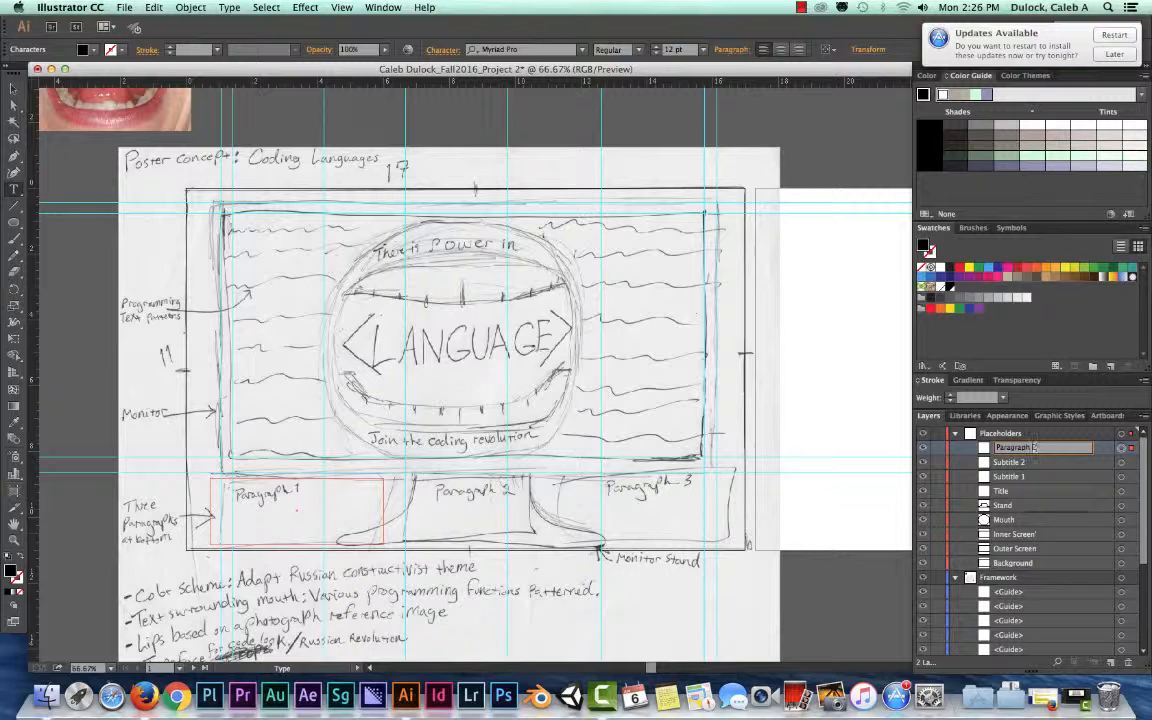
key(Return)
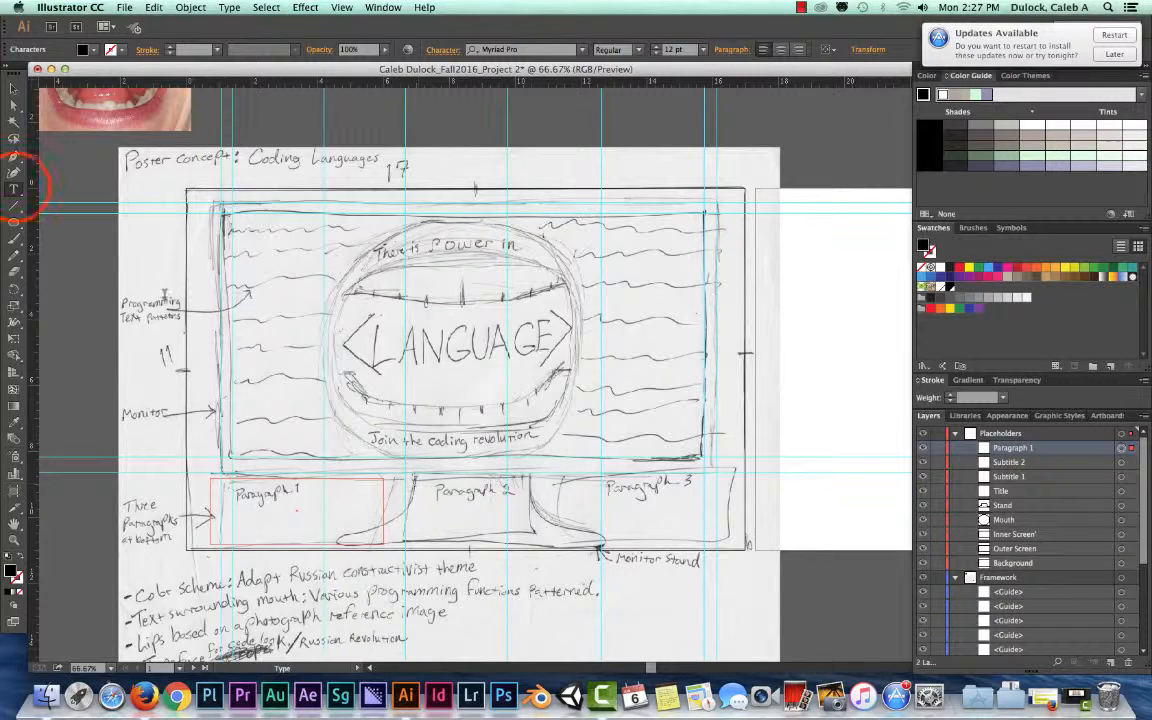
Draw an empty text area over the sketched Paragraph 2 block inside the monitor stand and name it Paragraph 2
click(13, 188)
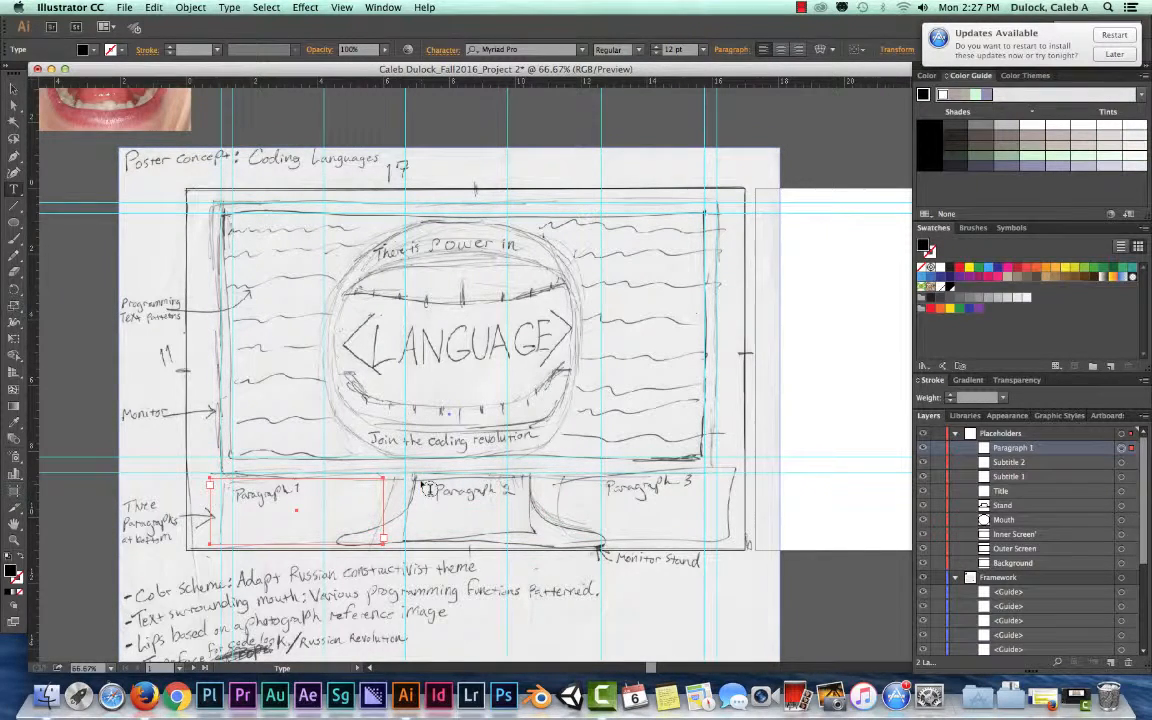
drag(429, 483, 529, 536)
click(997, 450)
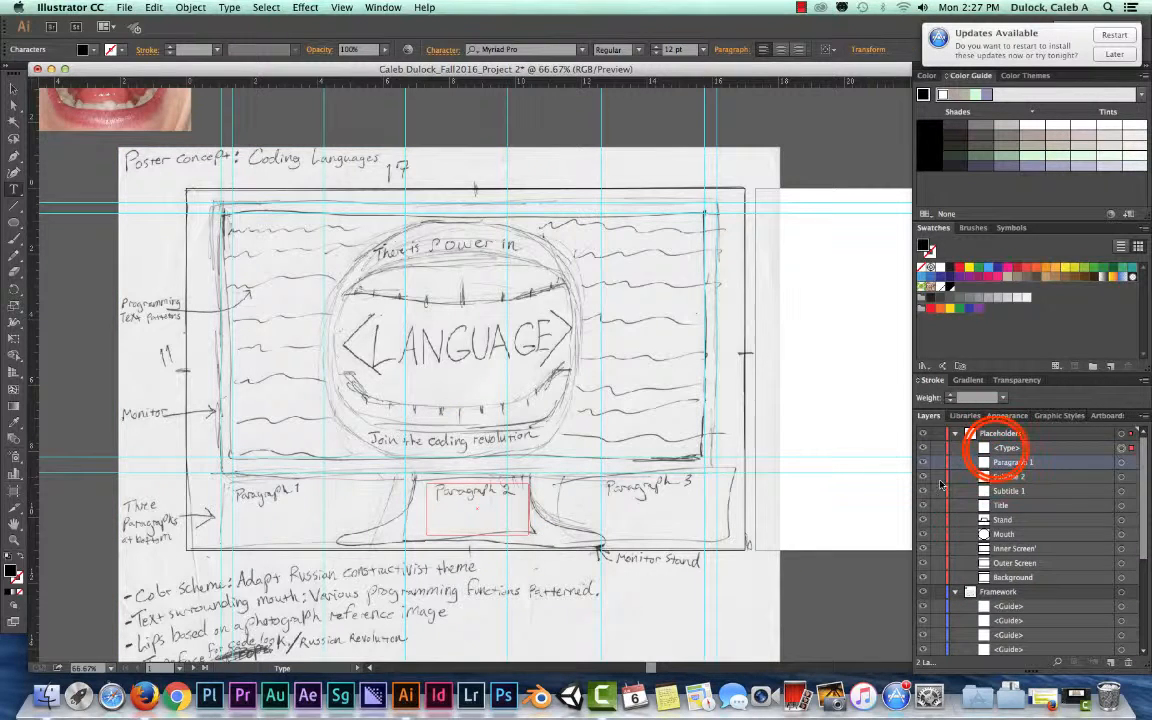
double_click(997, 450)
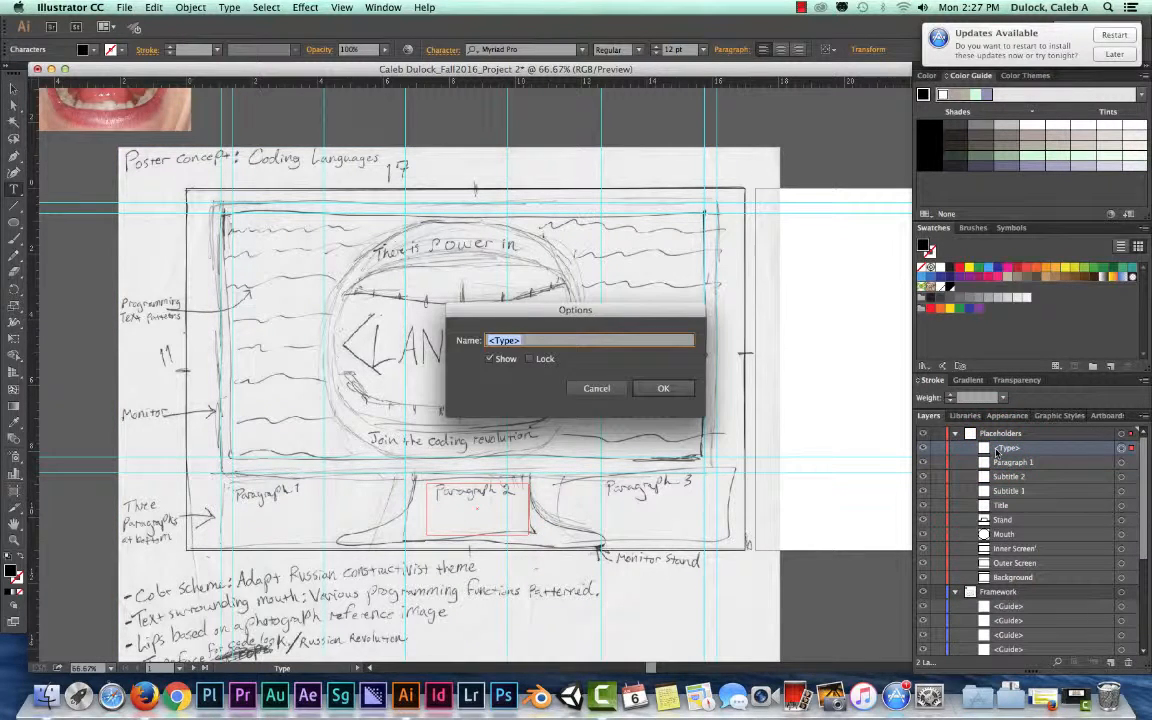
text(Paragraph 2)
key(Return)
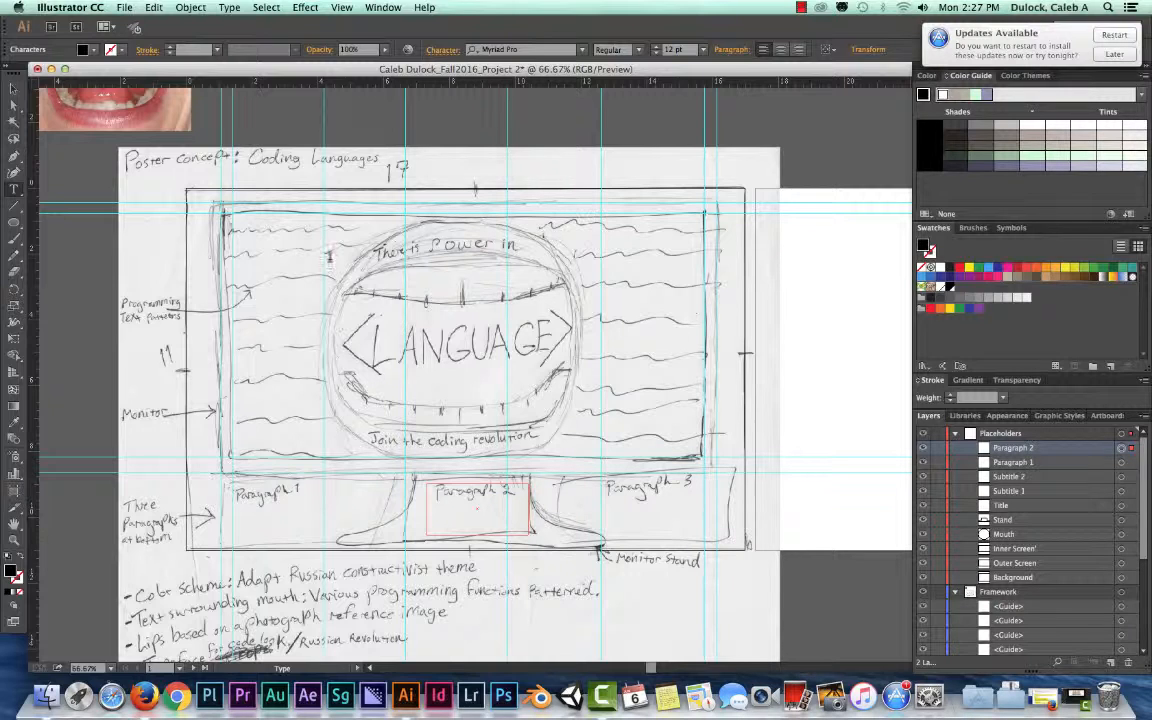
Draw an empty text area over the sketched Paragraph 3 block beside the monitor stand and name it Paragraph 3
click(14, 190)
click(581, 484)
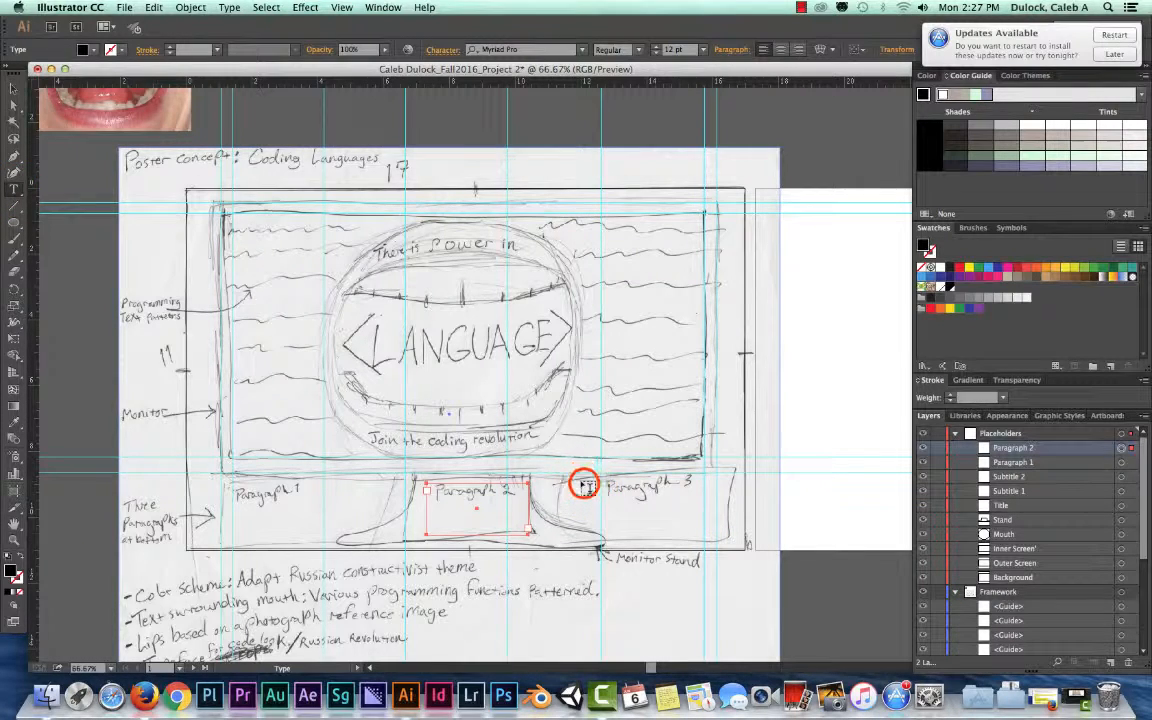
drag(584, 486, 716, 541)
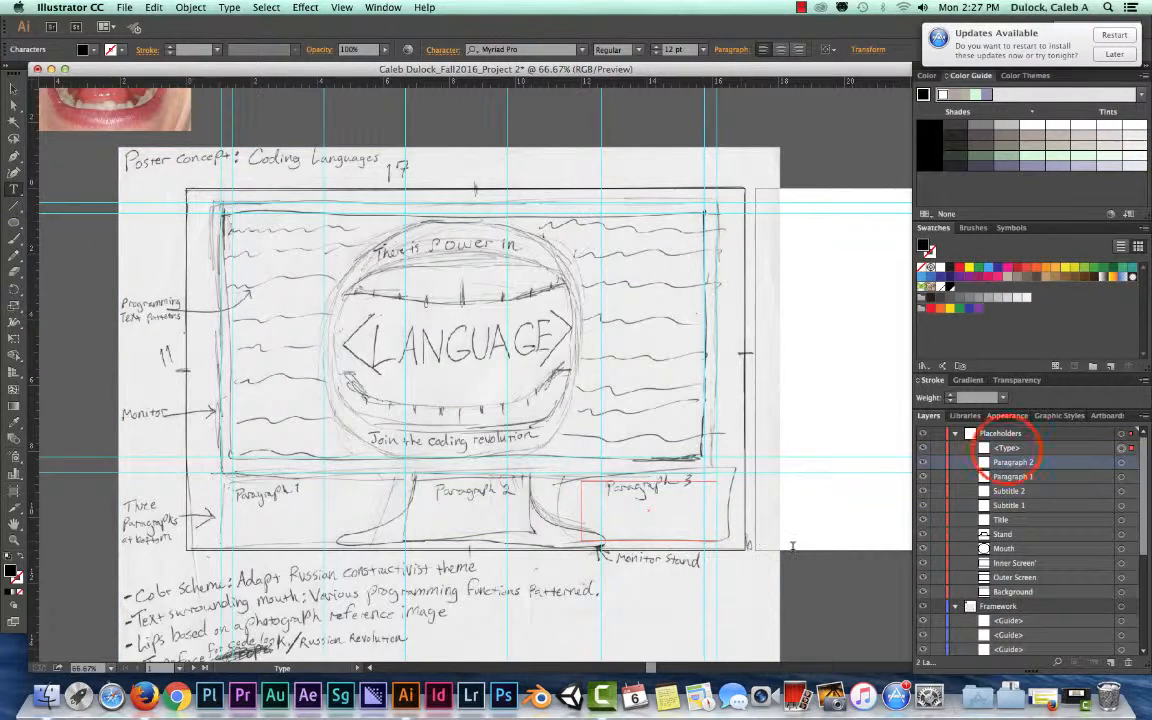
double_click(1008, 447)
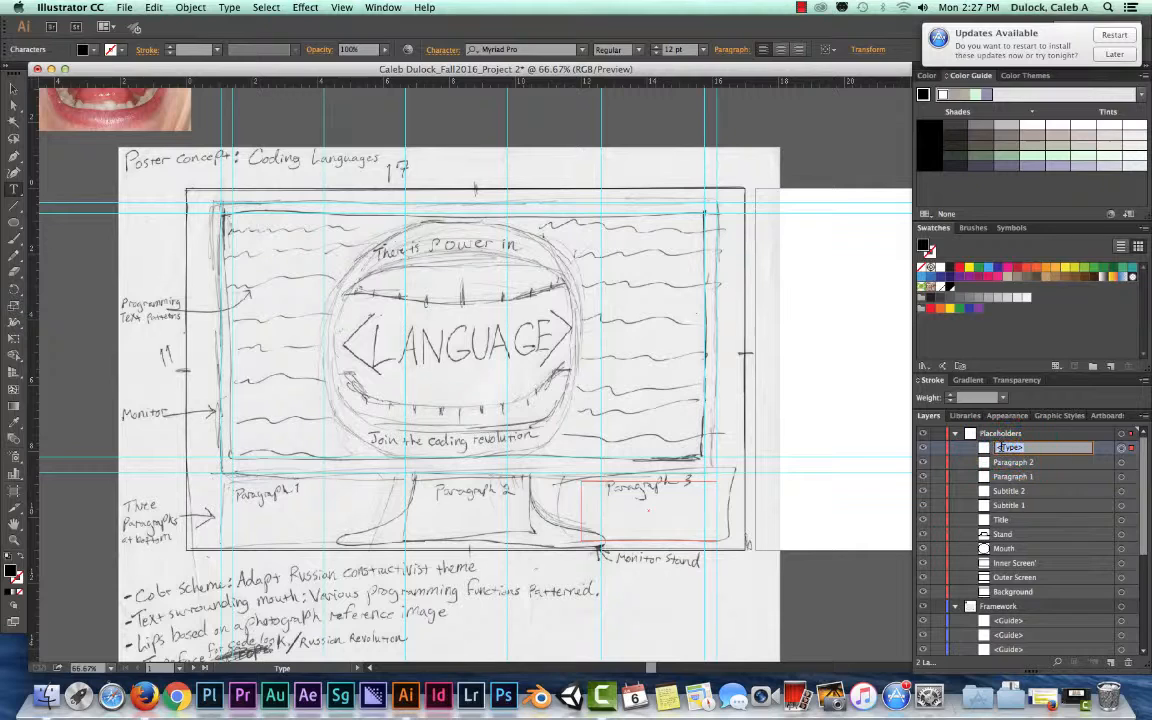
text(Paragraph 3)
key(Return)
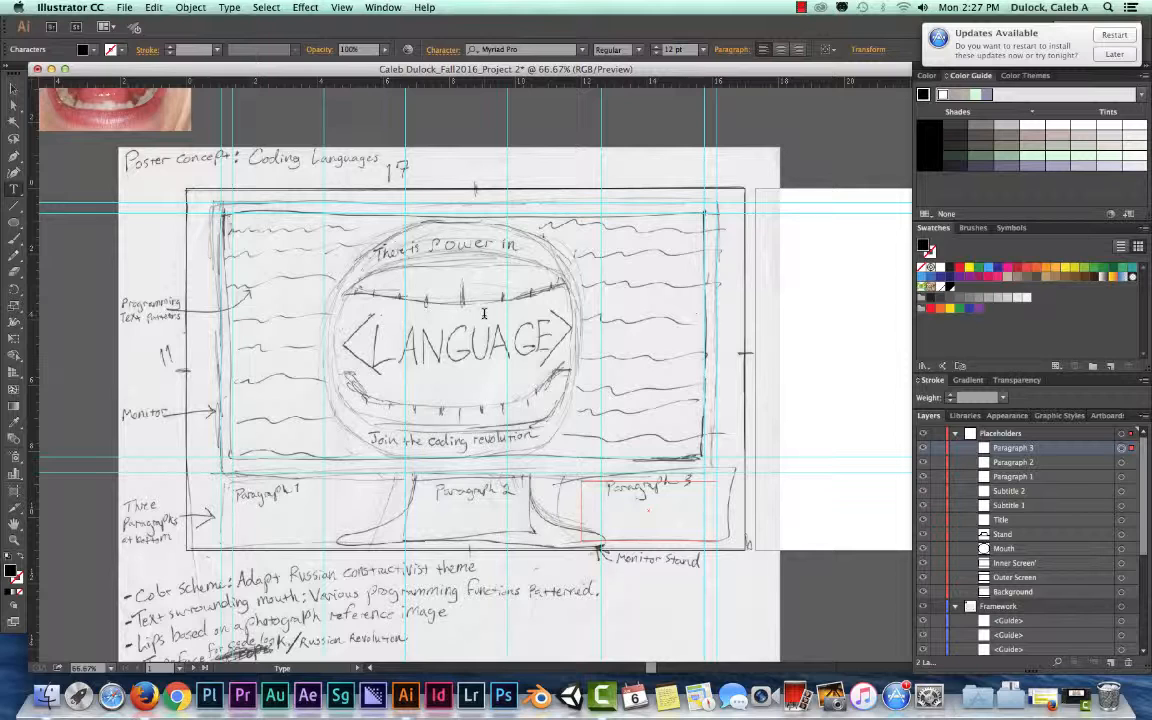
Collapse the contents of the Framework and Placeholders layers, leaving the Placeholders layer selected
click(955, 606)
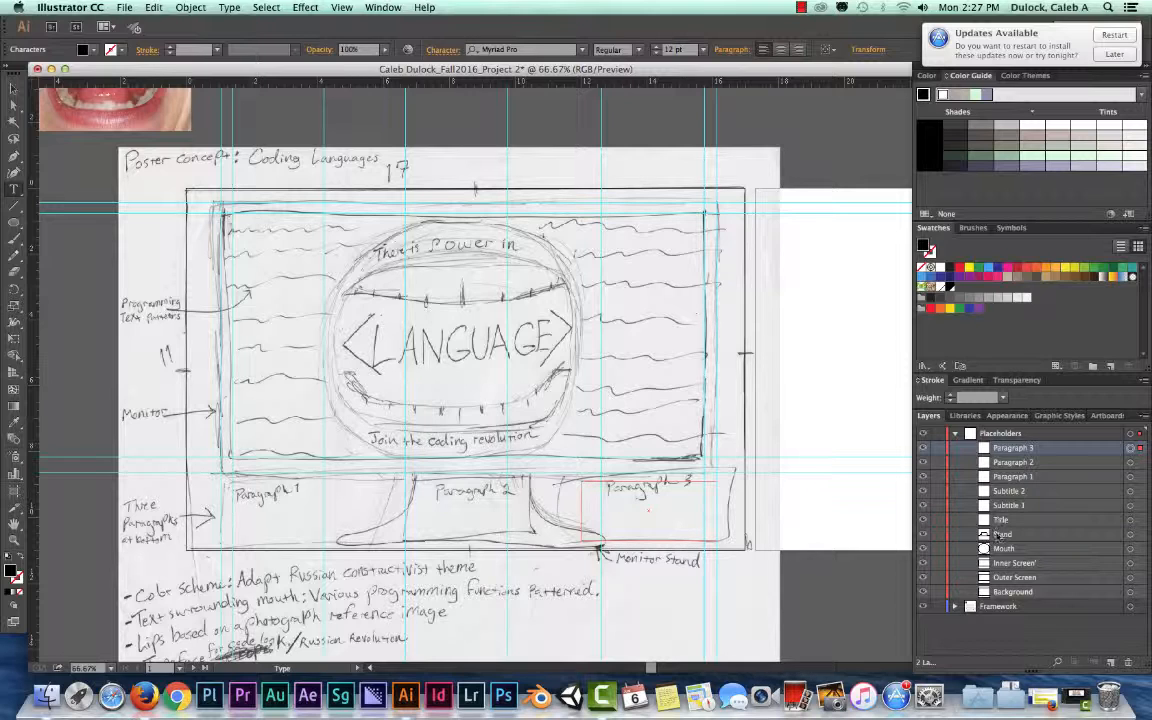
click(1000, 434)
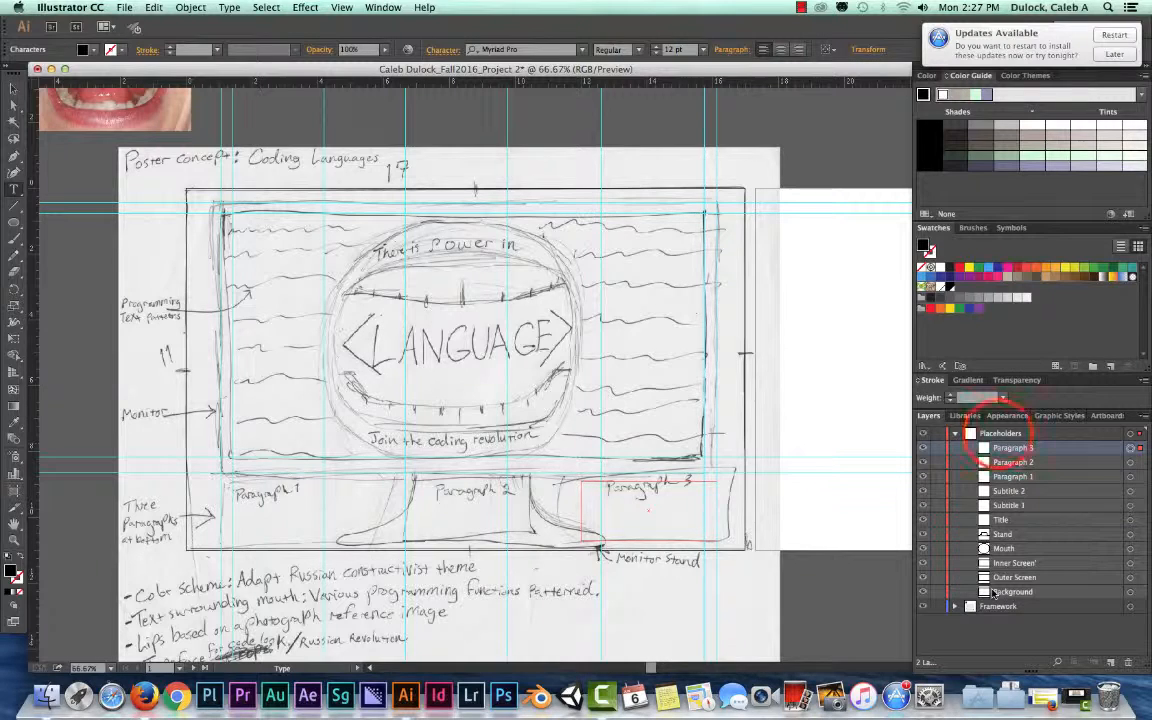
click(959, 436)
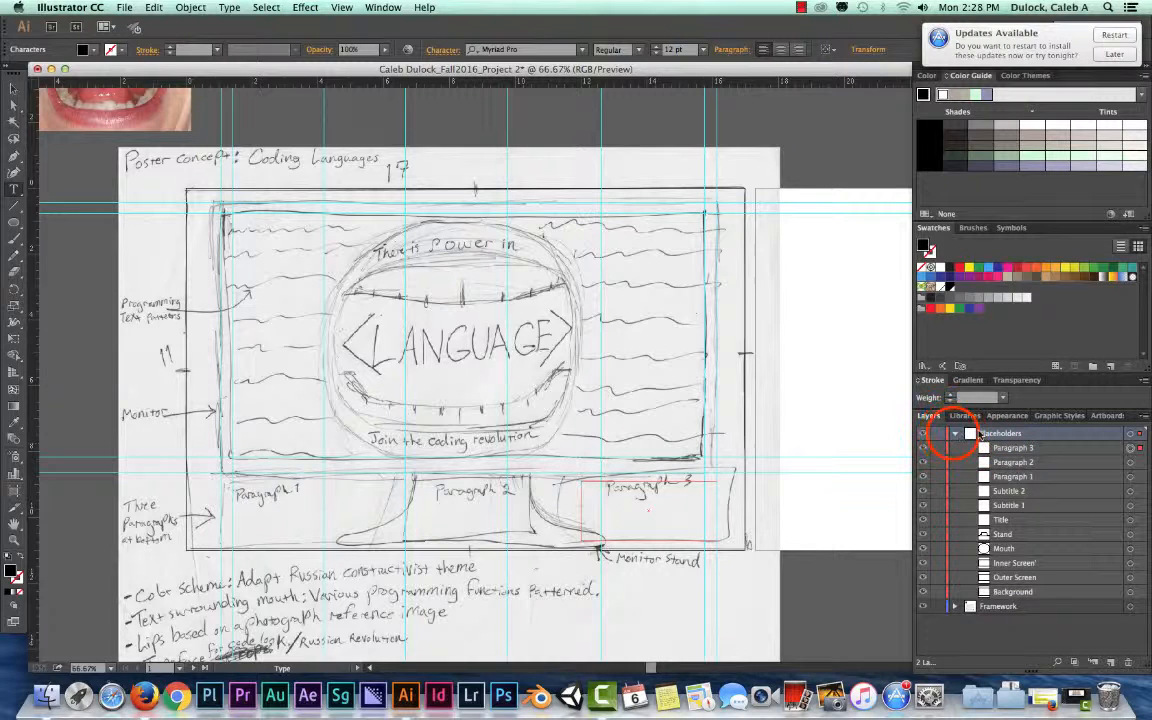
click(1001, 448)
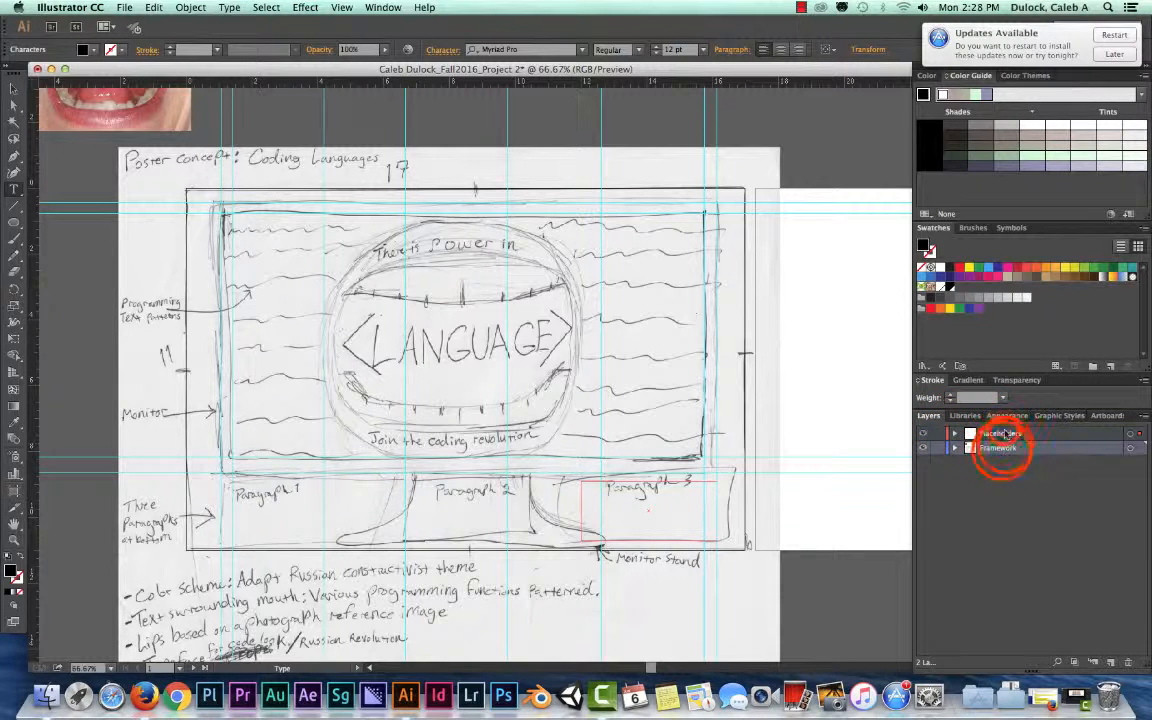
click(1002, 434)
click(996, 448)
click(1002, 436)
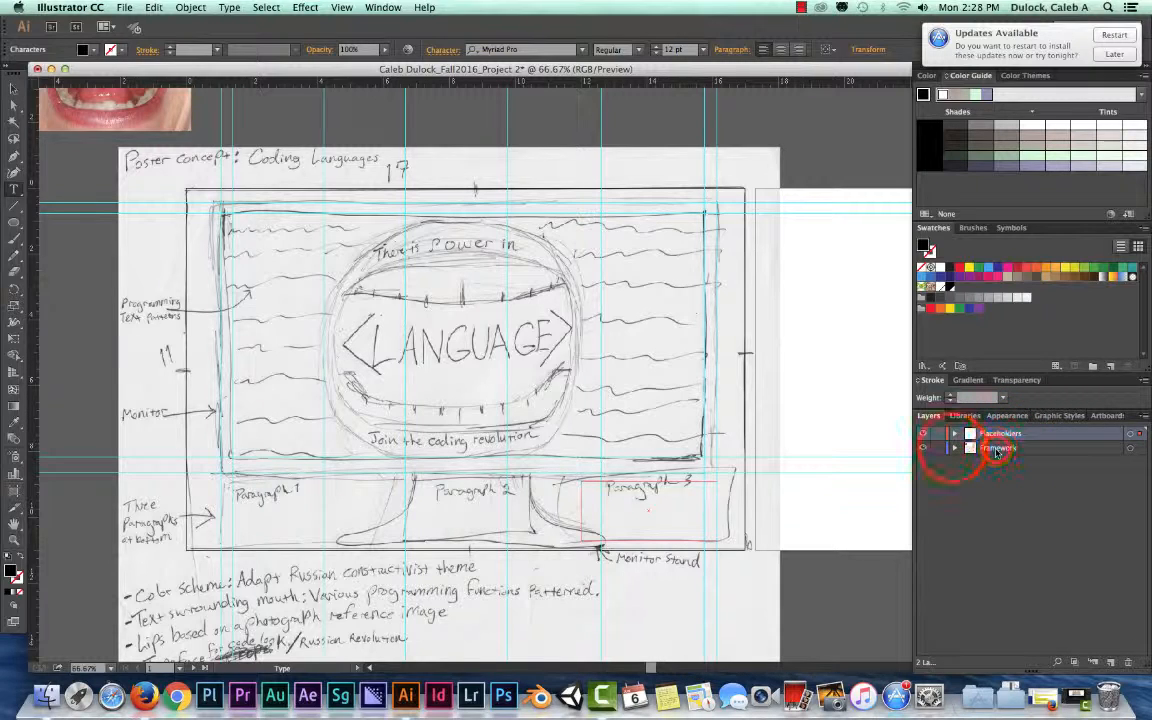
Expand the Framework layer and examine its guides, code text, image and group alongside the sketch on the canvas
click(956, 448)
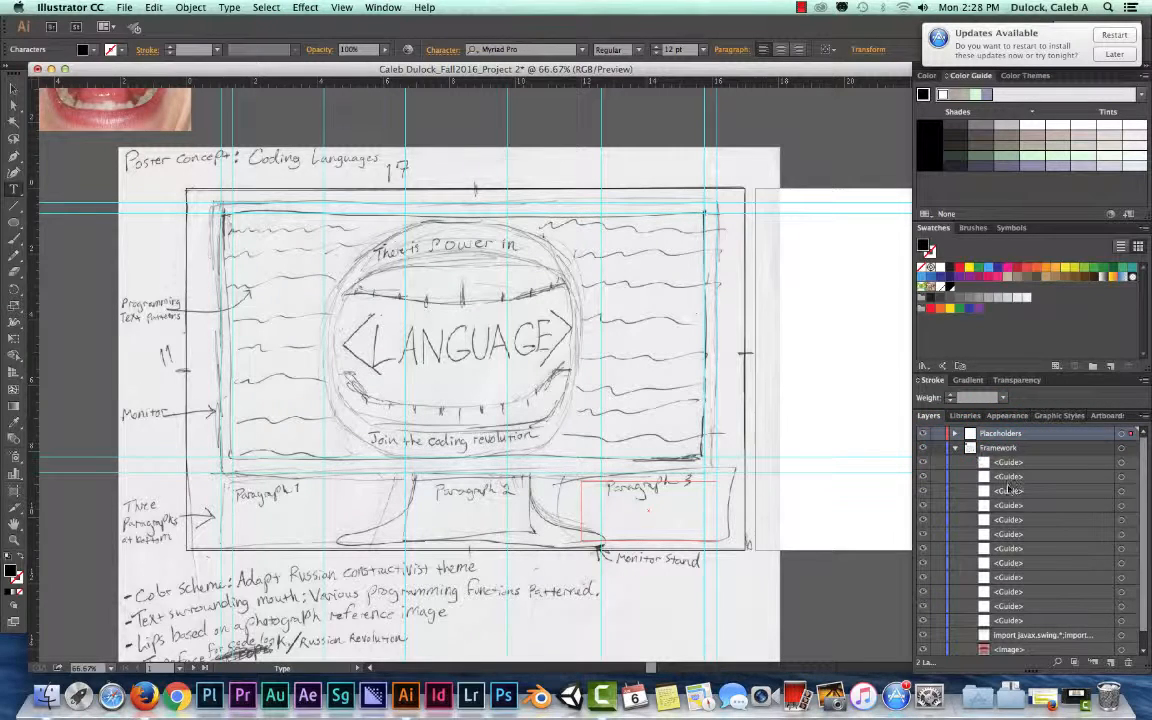
scroll(995, 465, down, 1)
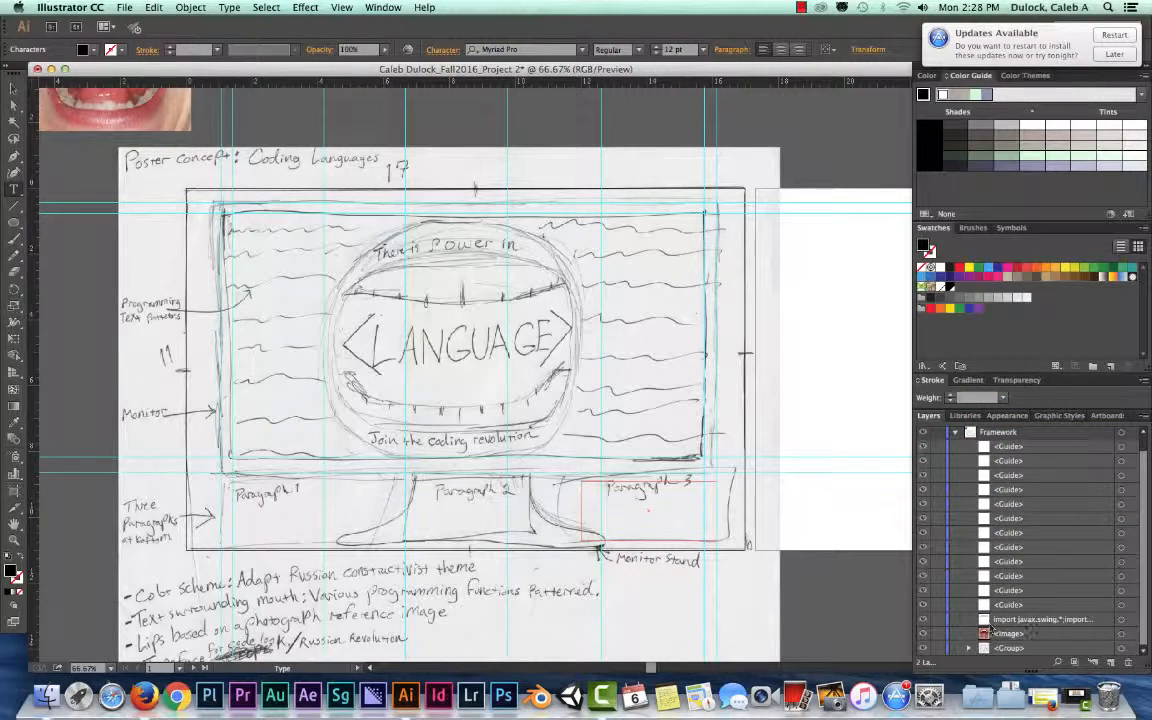
click(1011, 648)
click(1012, 648)
click(1013, 621)
click(1012, 648)
click(1012, 619)
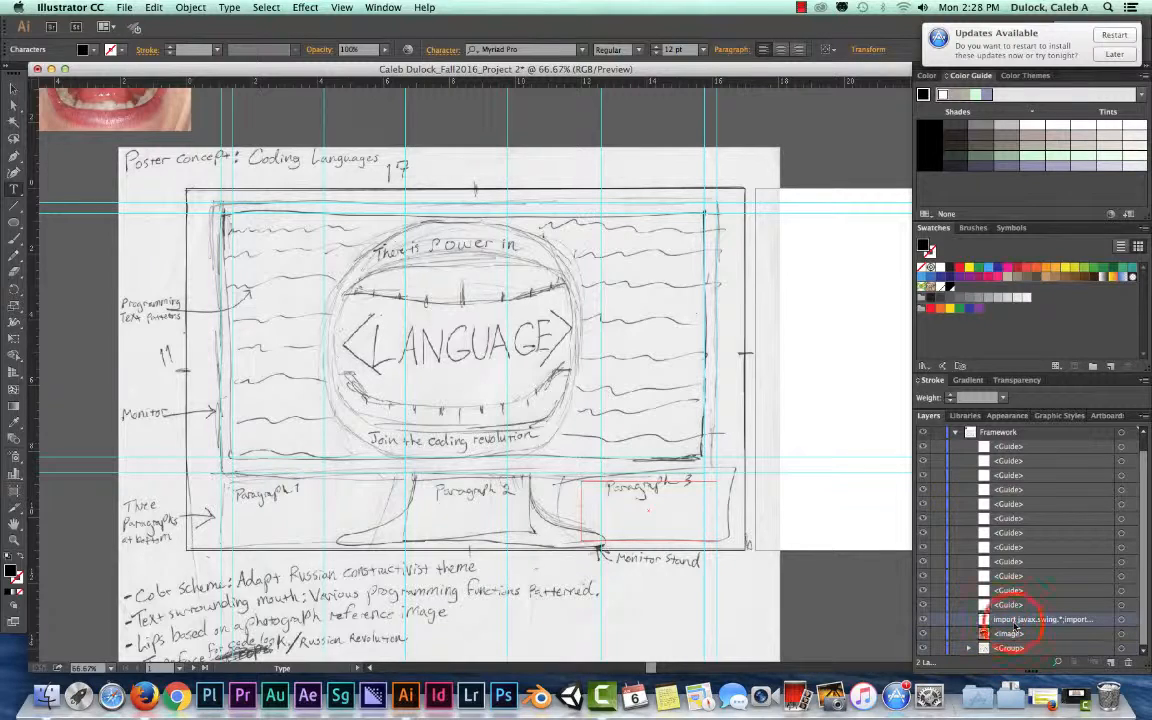
scroll(634, 392, up, 10)
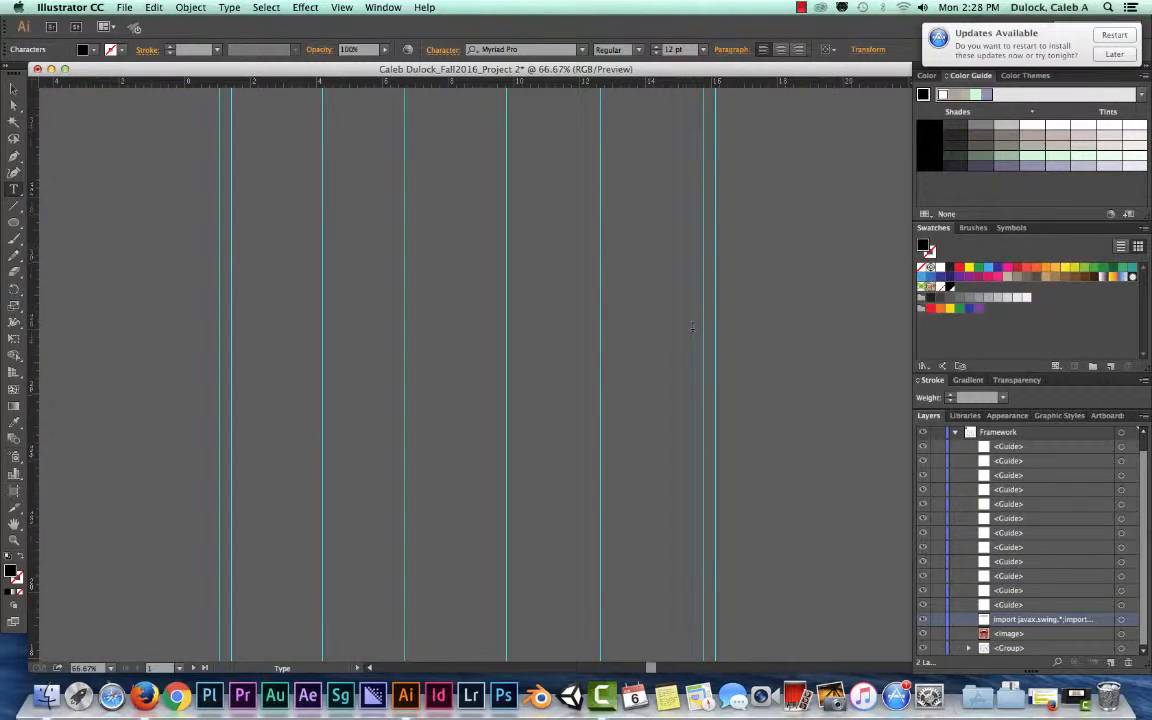
scroll(690, 338, down, 5)
scroll(690, 338, down, 5)
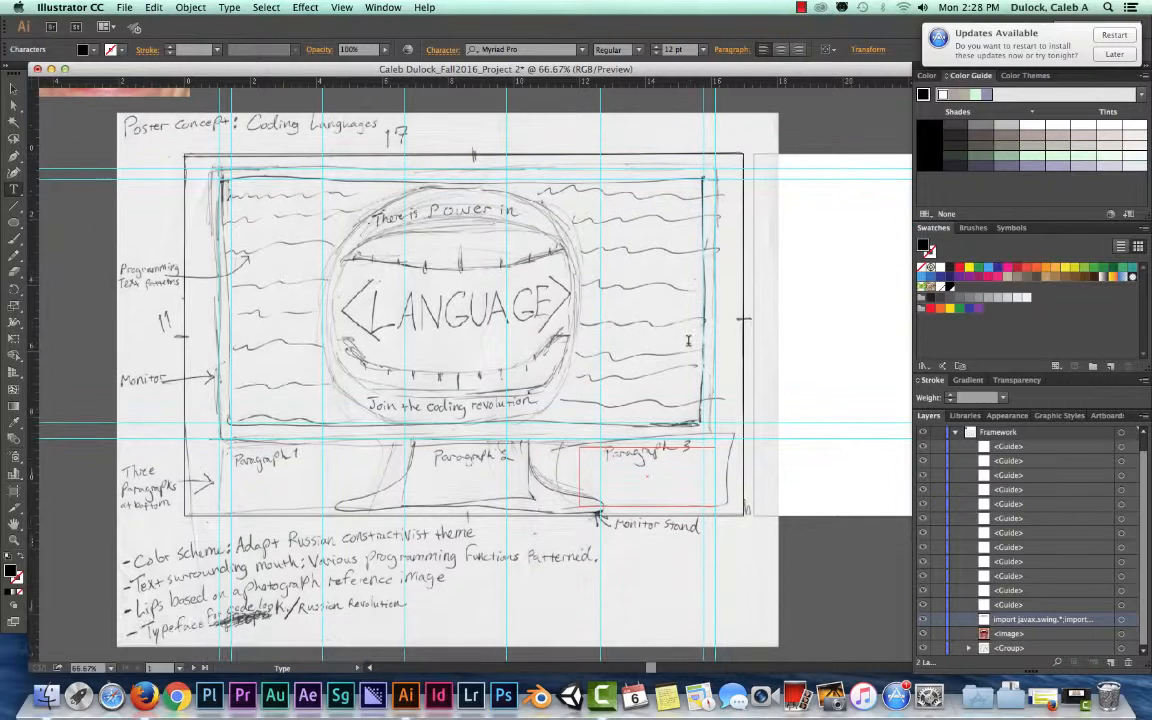